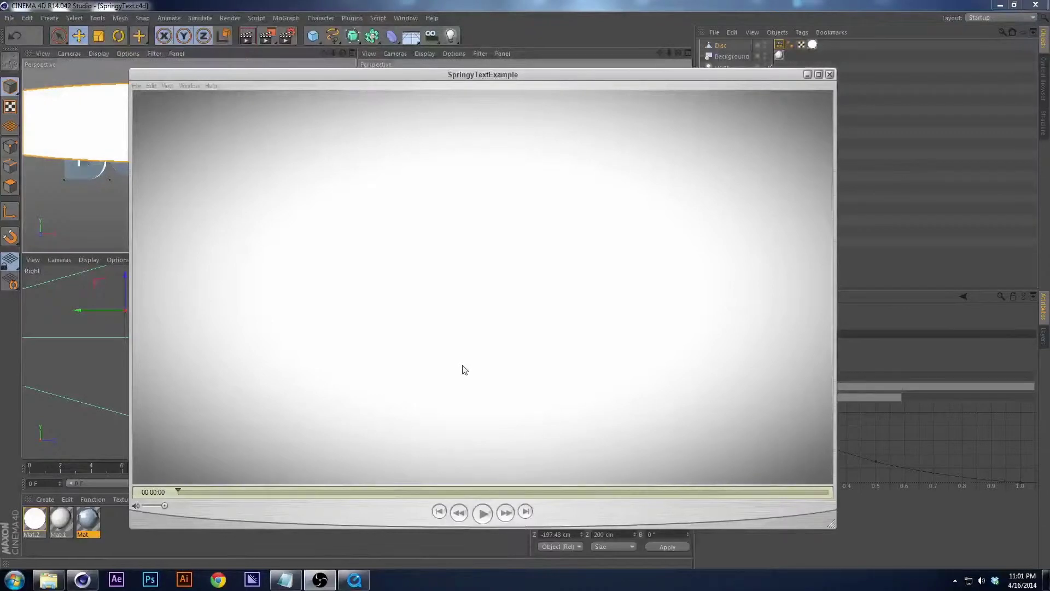
- Play back the SpringyTextExample bounce animation, pause it, and close the video
{"action": "left_click", "coordinate": [732, 491]}
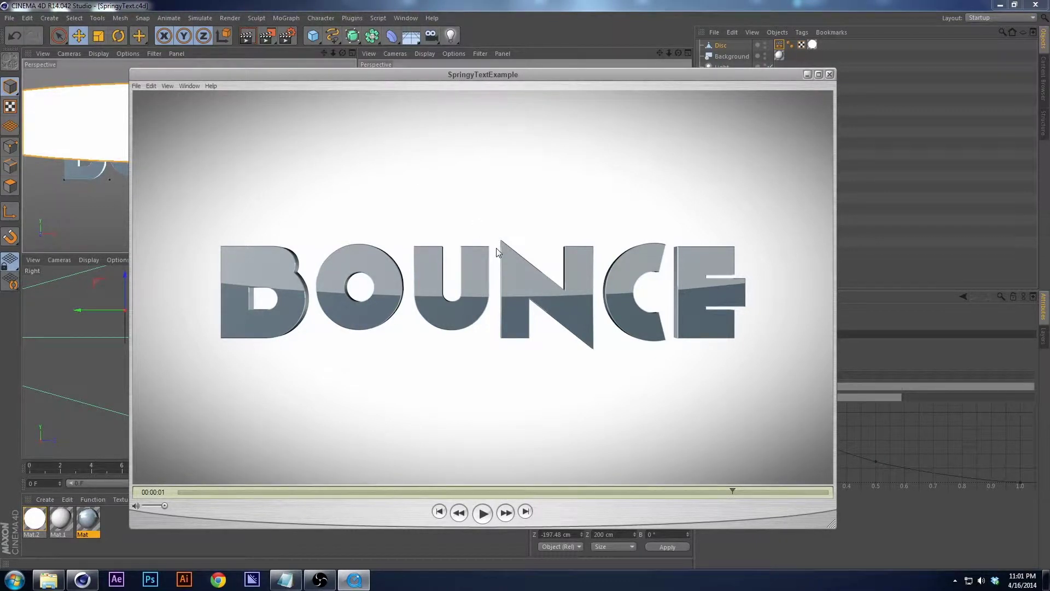
{"action": "left_click", "coordinate": [483, 514]}
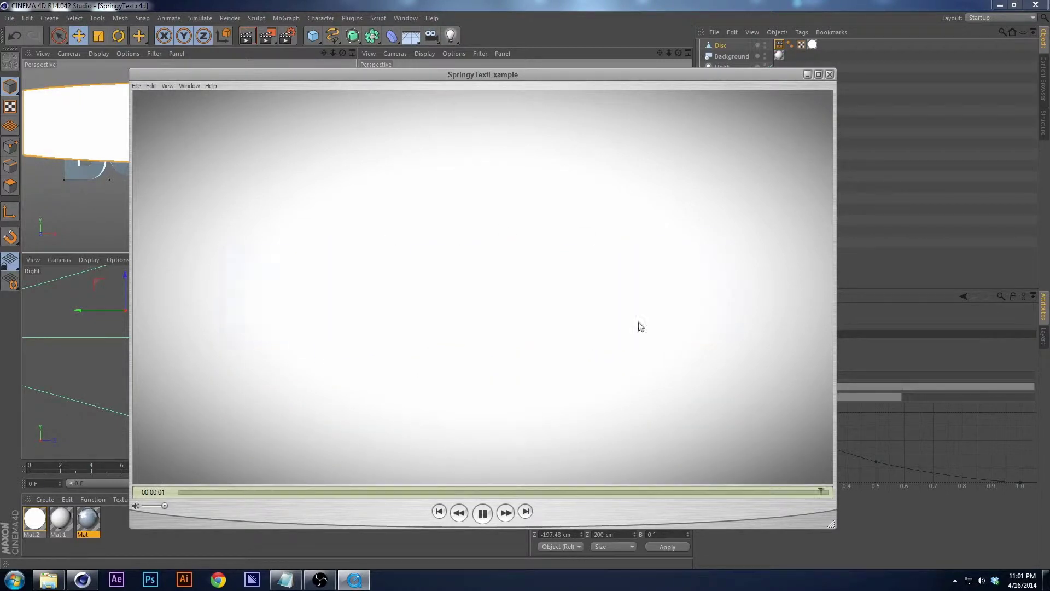
{"action": "left_click", "coordinate": [483, 515]}
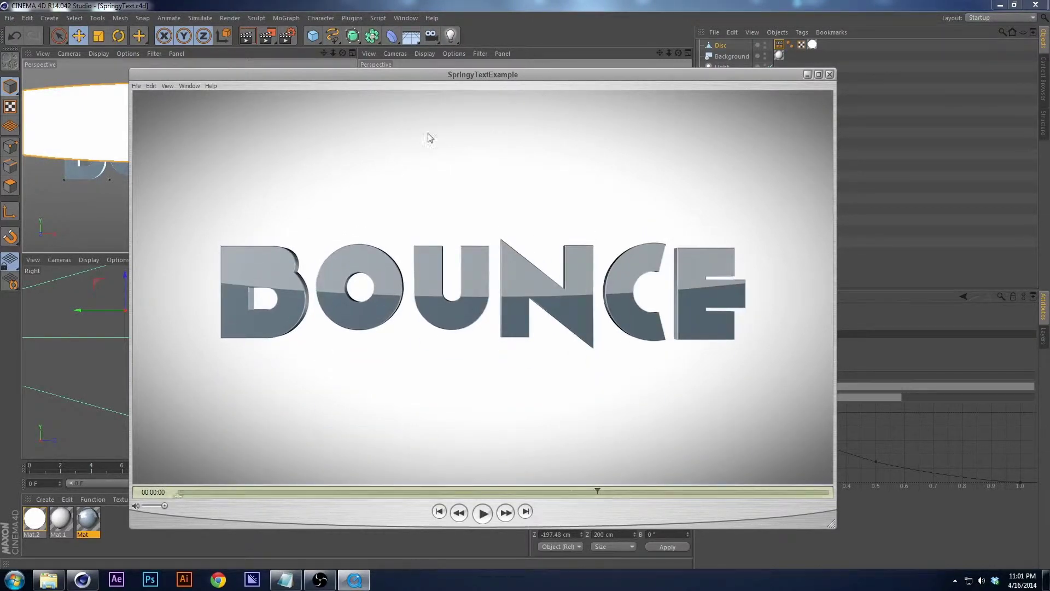
{"action": "left_click", "coordinate": [829, 74]}
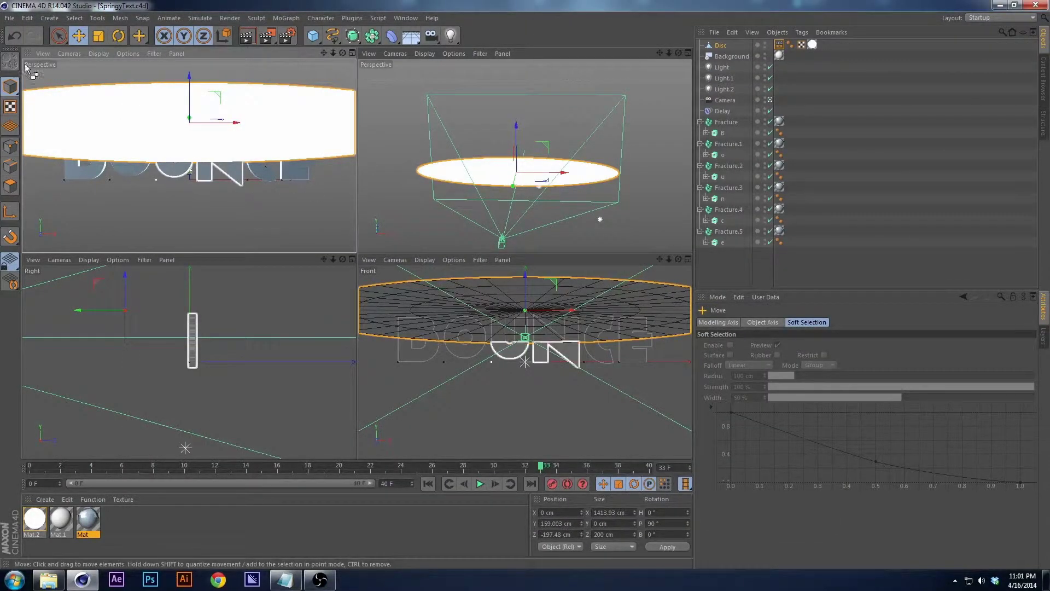
- Create a new empty project and add a MoText object to it
{"action": "left_click", "coordinate": [9, 18]}
{"action": "left_click", "coordinate": [16, 35]}
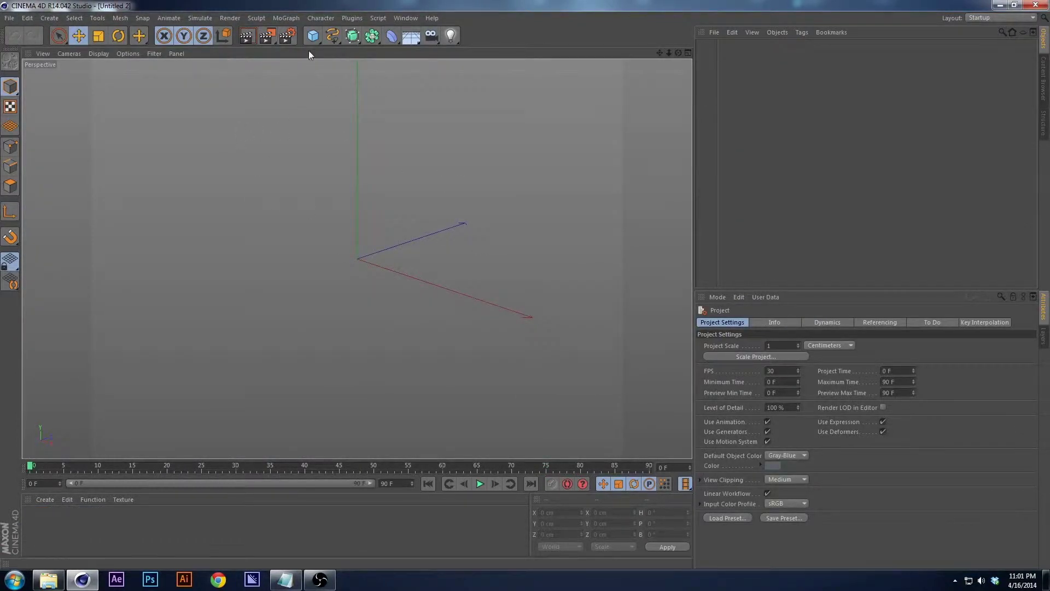
{"action": "left_click", "coordinate": [288, 18]}
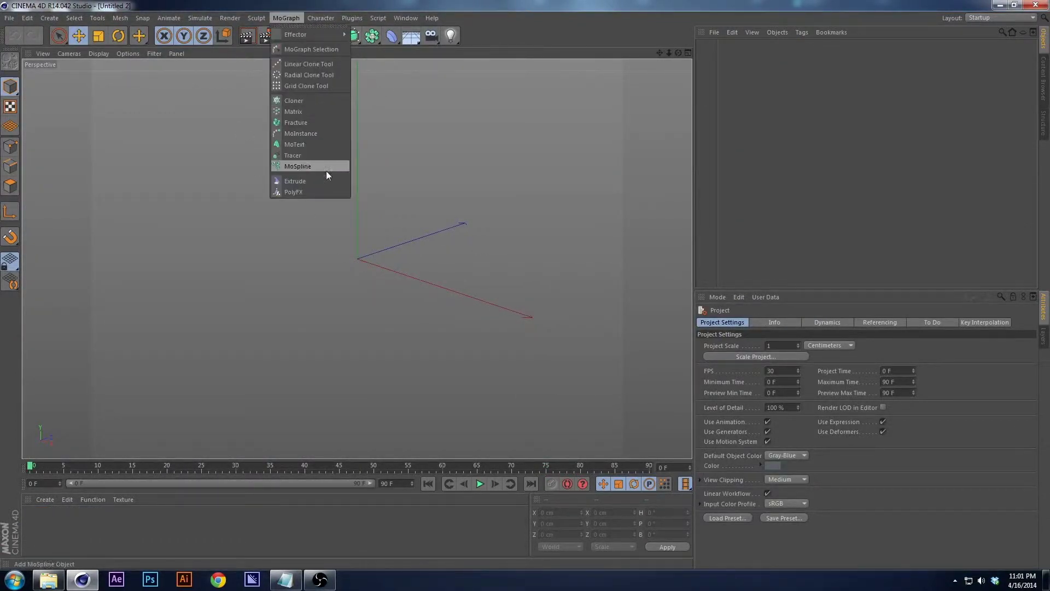
{"action": "left_click", "coordinate": [303, 144]}
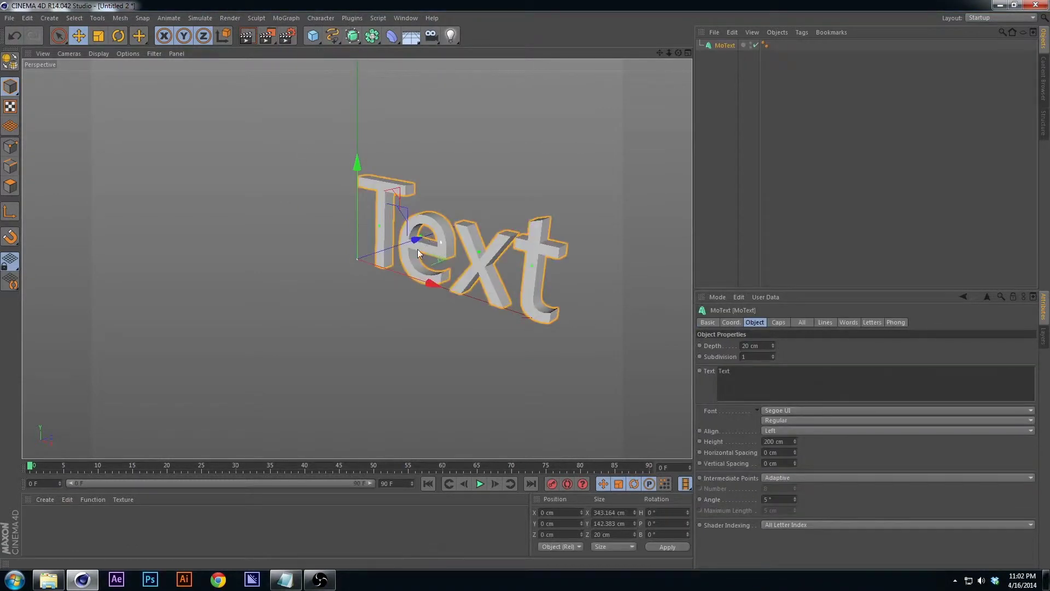
- Set the MoText object's alignment to Middle
{"action": "mouse_move", "coordinate": [418, 249]}
{"action": "left_mouse_down", "text": "alt"}
{"action": "mouse_move", "coordinate": [467, 248]}
{"action": "mouse_move", "coordinate": [394, 230]}
{"action": "mouse_move", "coordinate": [404, 255]}
{"action": "left_mouse_up", "text": "alt"}
{"action": "left_click", "coordinate": [779, 432]}
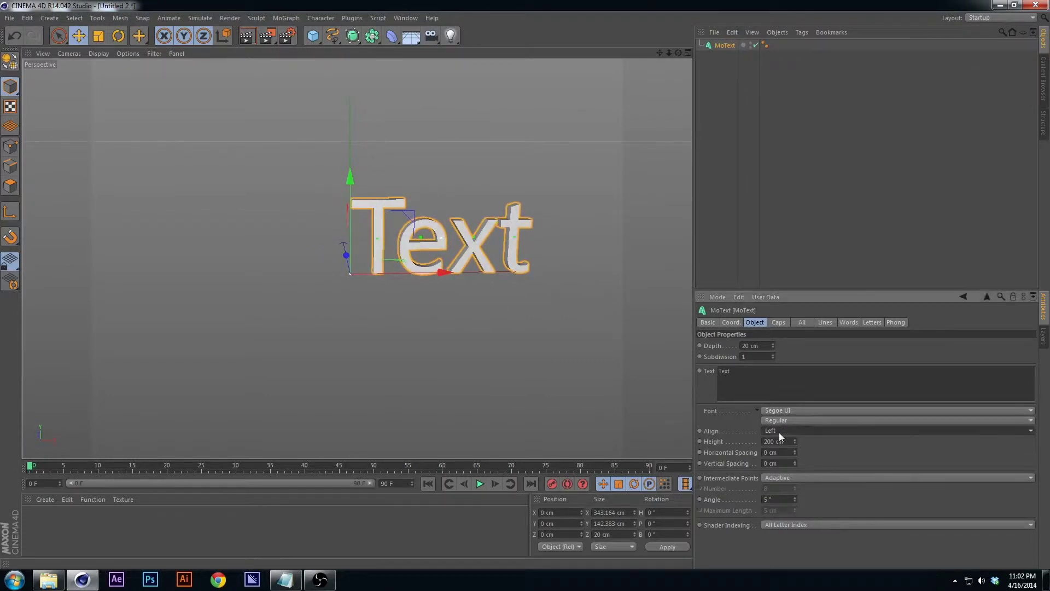
{"action": "left_click", "coordinate": [786, 452]}
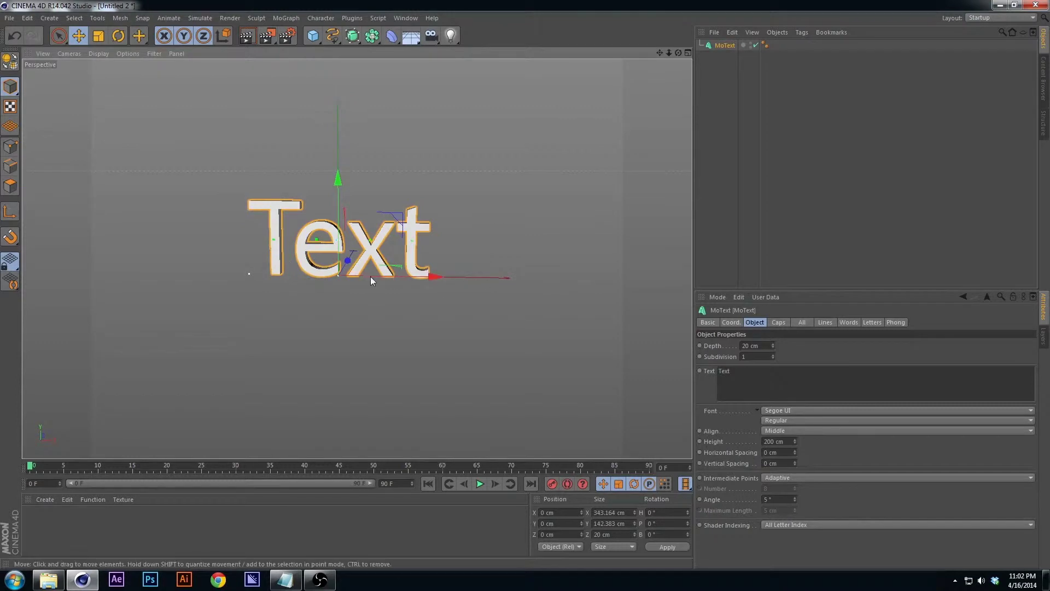
{"action": "middle_click_drag", "start_coordinate": [370, 276], "coordinate": [406, 273], "text": "alt"}
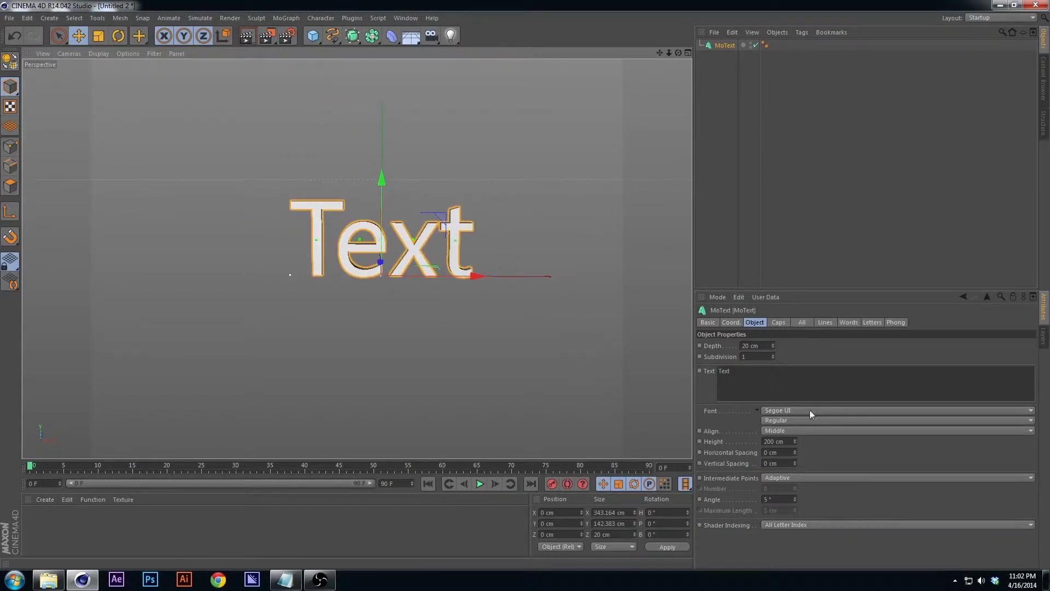
- Replace the MoText object's default wording with "Bounce"
{"action": "left_click_drag", "start_coordinate": [731, 371], "coordinate": [689, 371]}
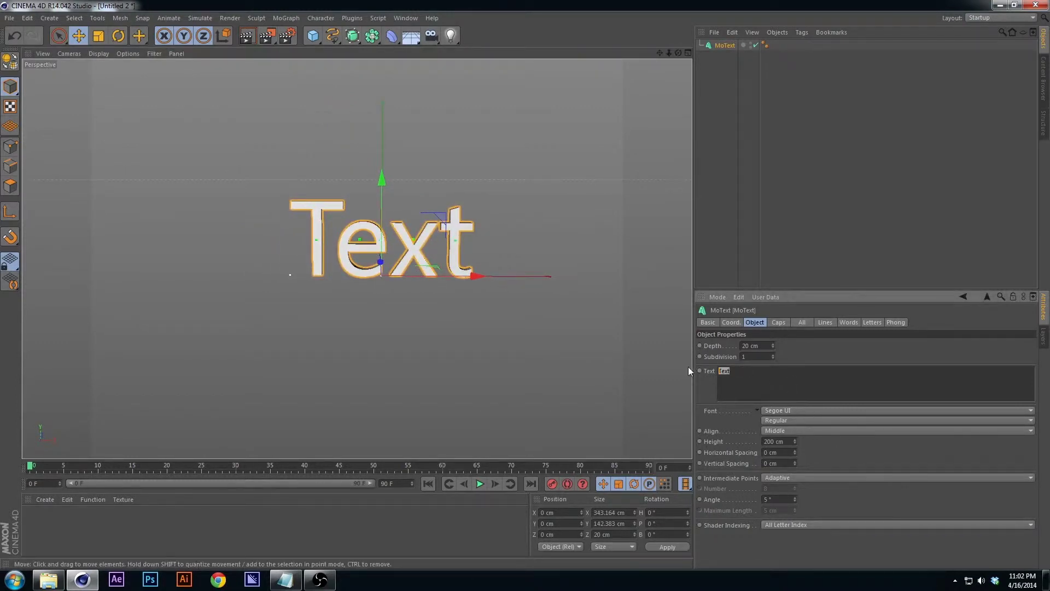
{"action": "type", "text": "Bounce"}
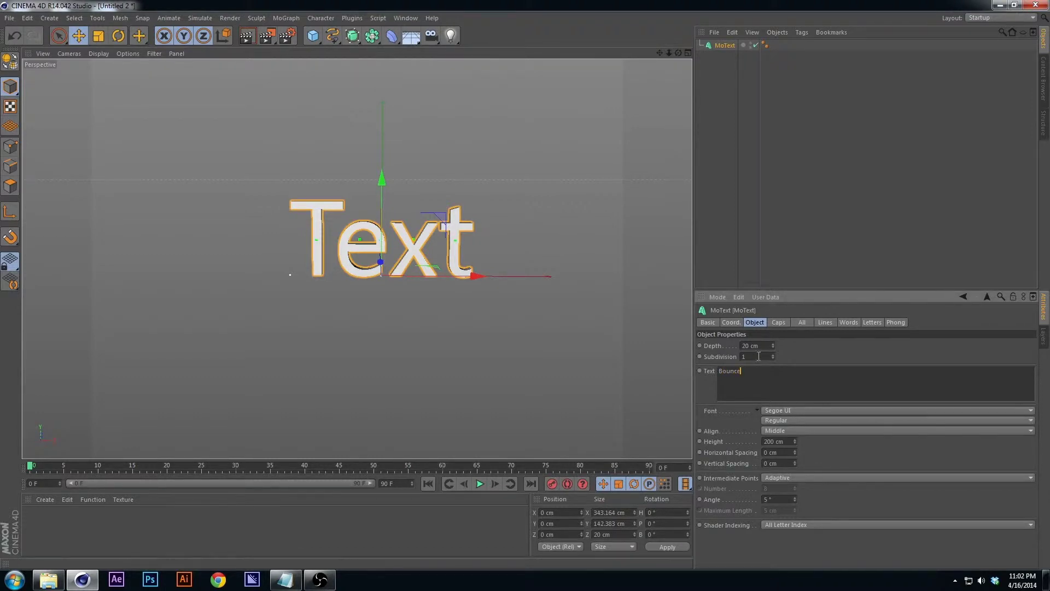
{"action": "left_click", "coordinate": [805, 353]}
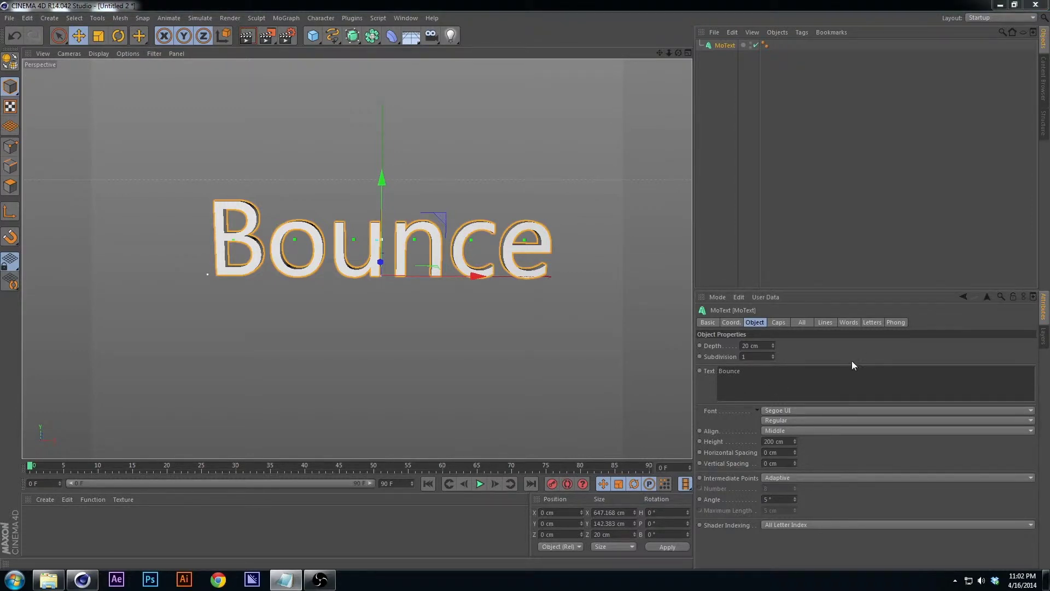
{"action": "left_click", "coordinate": [829, 386]}
- Change the font of the Bounce text to KiloGram
{"action": "left_click", "coordinate": [810, 411]}
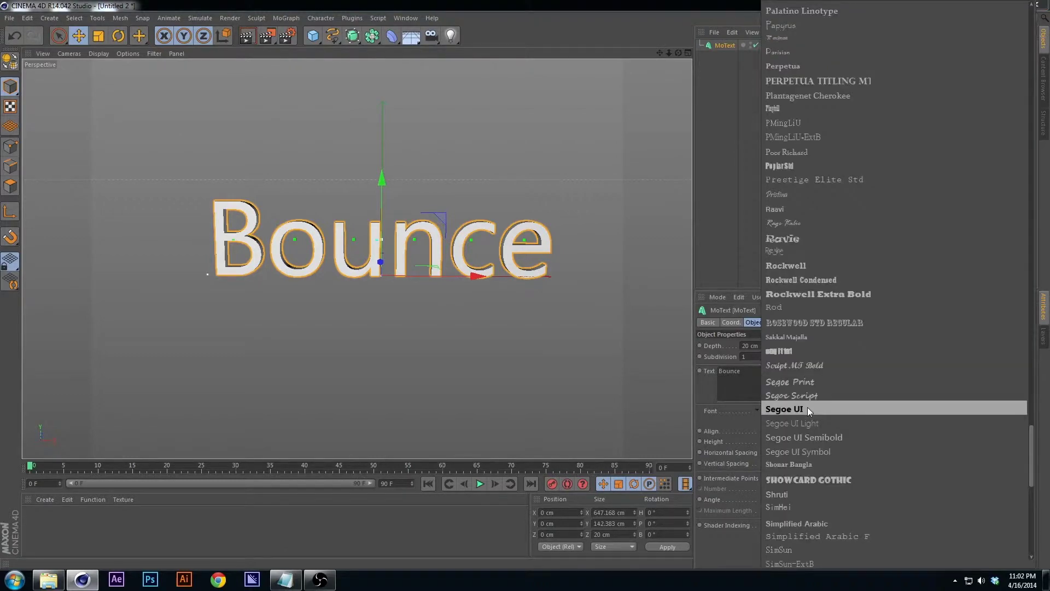
{"action": "scroll", "coordinate": [807, 407], "scroll_direction": "up", "scroll_amount": 20}
{"action": "scroll", "coordinate": [807, 406], "scroll_direction": "up", "scroll_amount": 20}
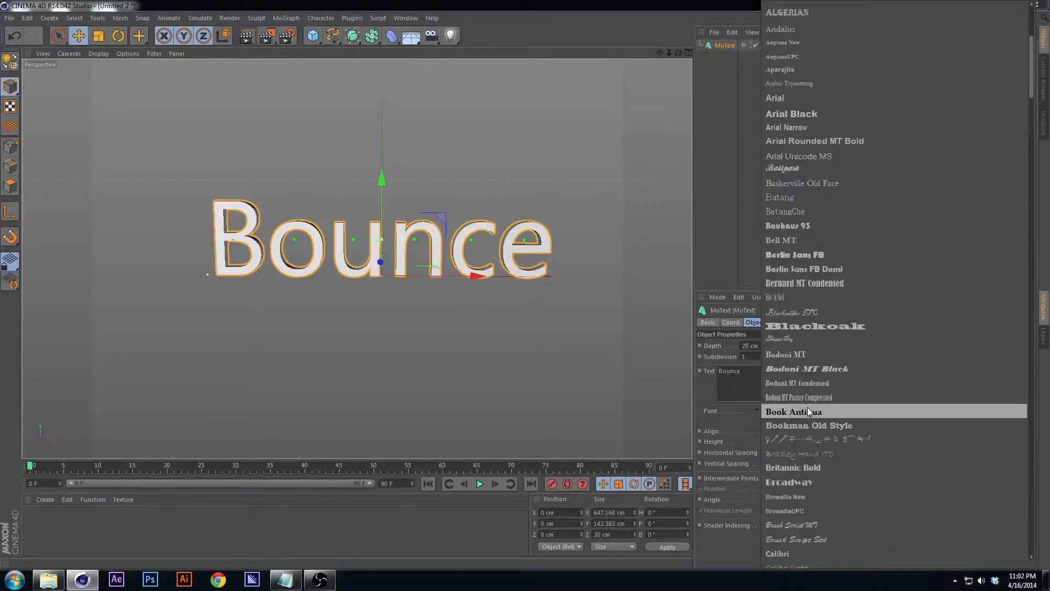
{"action": "scroll", "coordinate": [841, 345], "scroll_direction": "down", "scroll_amount": 15}
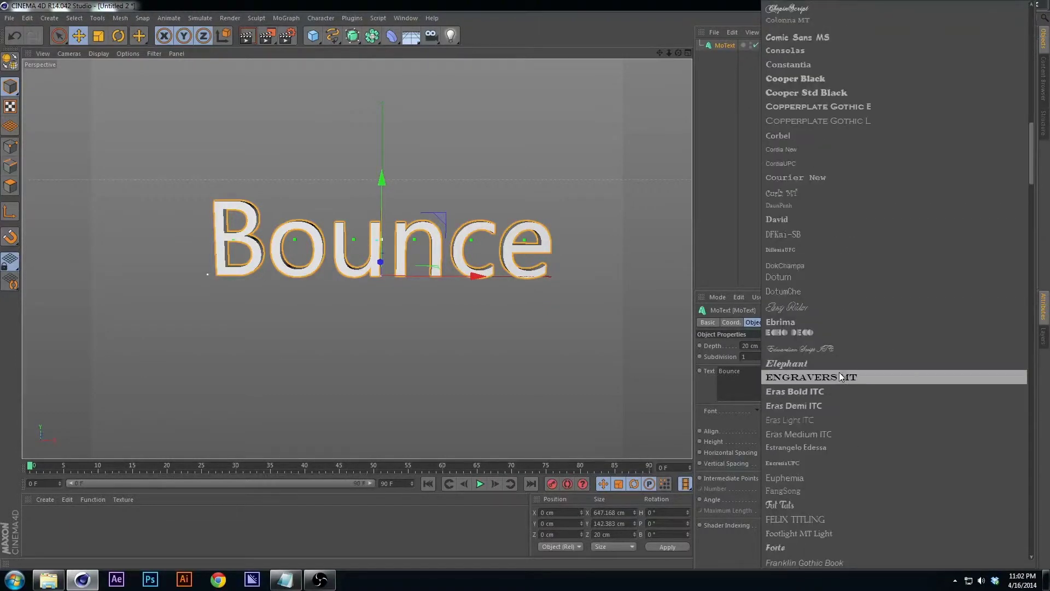
{"action": "scroll", "coordinate": [838, 415], "scroll_direction": "down", "scroll_amount": 10}
{"action": "scroll", "coordinate": [838, 421], "scroll_direction": "up", "scroll_amount": 5}
{"action": "scroll", "coordinate": [832, 337], "scroll_direction": "down", "scroll_amount": 15}
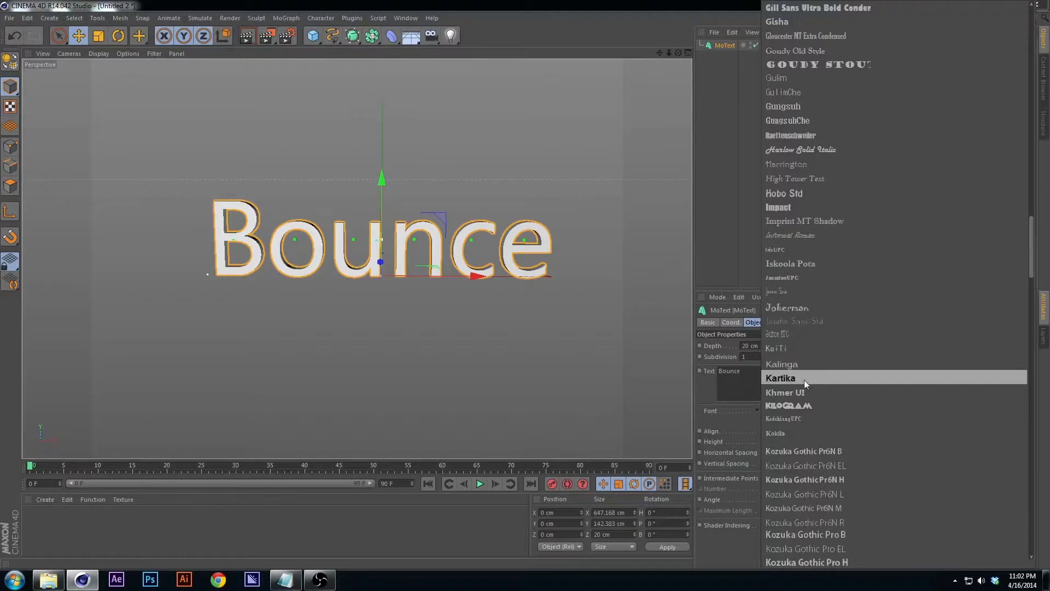
{"action": "left_click", "coordinate": [801, 405]}
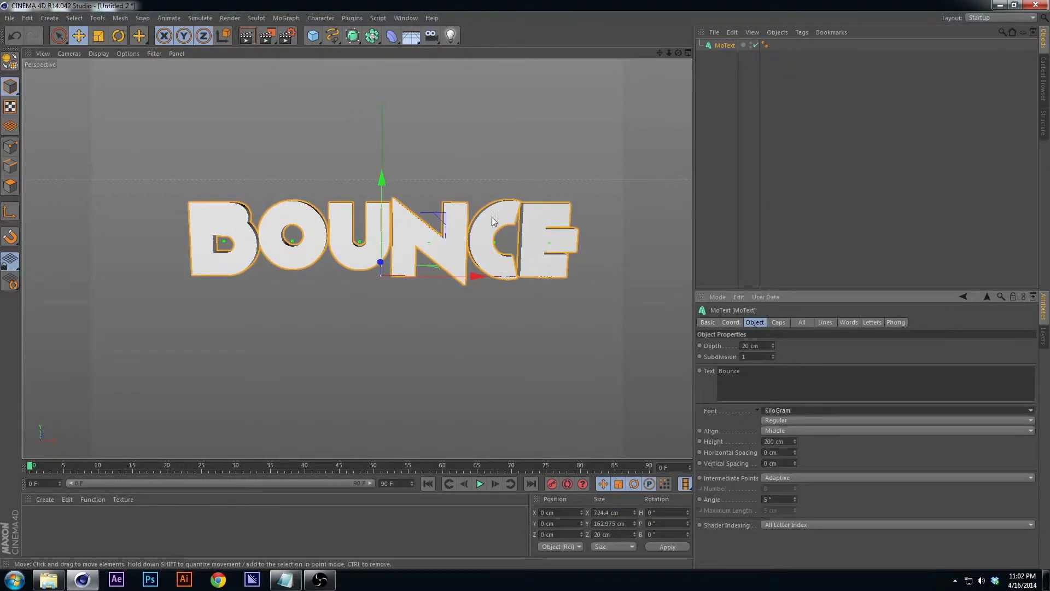
- Set the horizontal spacing of the Bounce text to 10 cm
{"action": "left_click_drag", "start_coordinate": [486, 253], "coordinate": [293, 263], "text": "alt"}
{"action": "scroll", "coordinate": [431, 251], "scroll_direction": "up", "scroll_amount": 6}
{"action": "scroll", "coordinate": [320, 234], "scroll_direction": "down", "scroll_amount": 3}
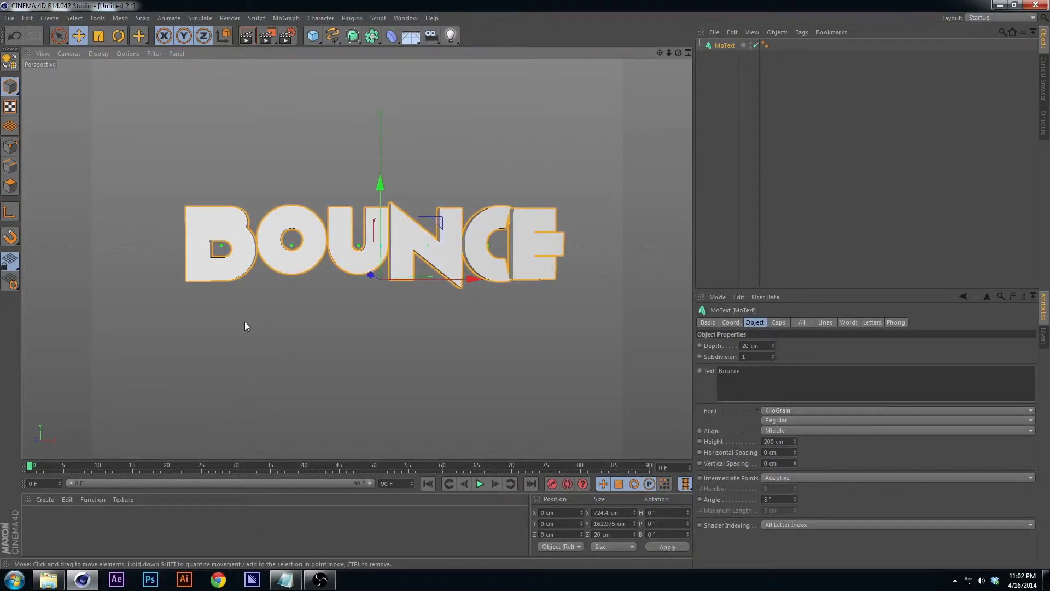
{"action": "left_click_drag", "start_coordinate": [464, 316], "coordinate": [491, 277], "text": "alt"}
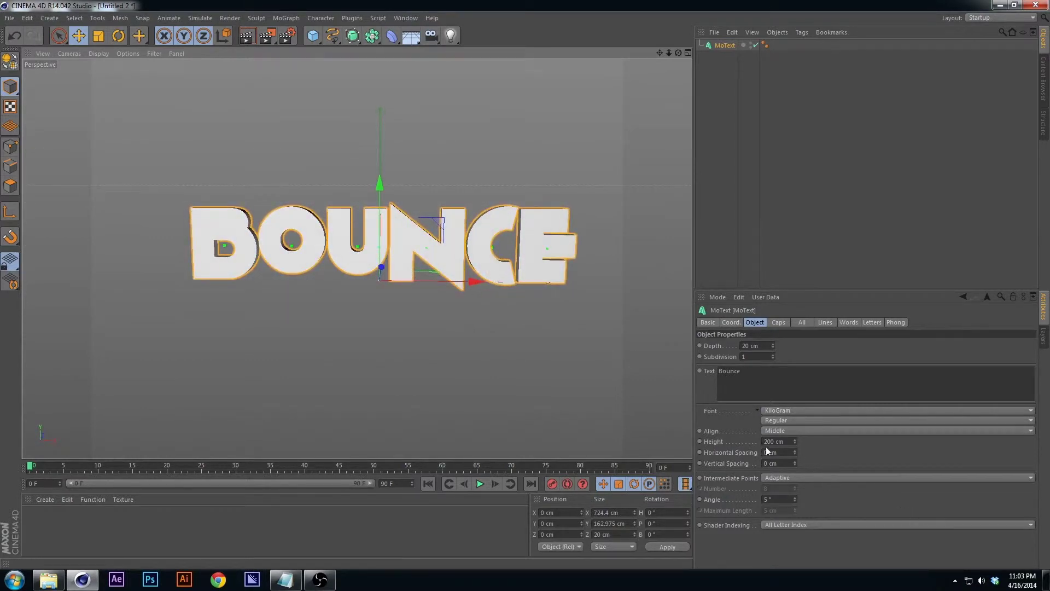
{"action": "left_click", "coordinate": [783, 452]}
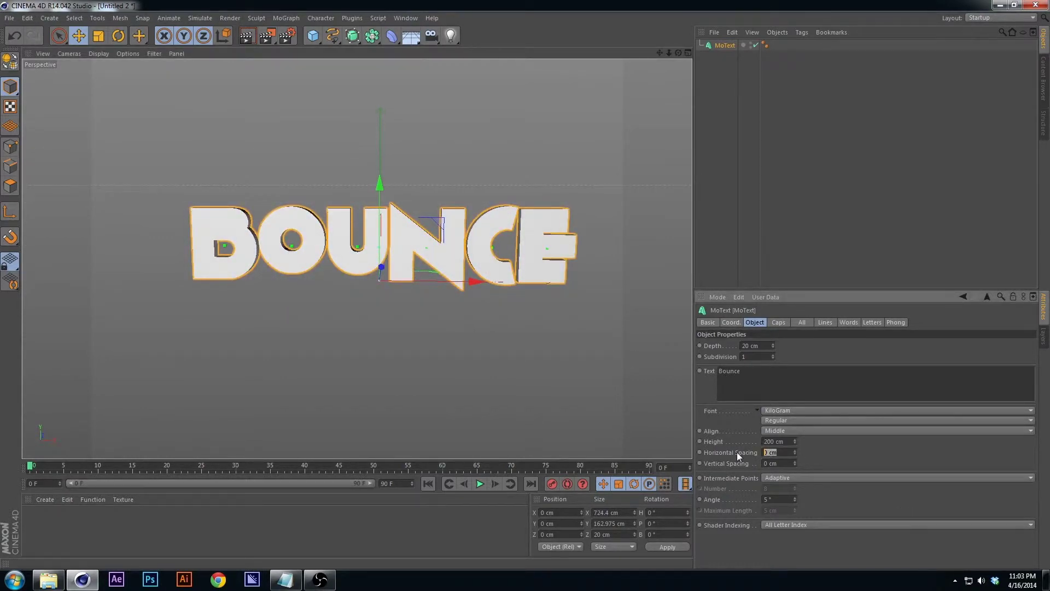
{"action": "type", "text": "11"}
{"action": "key", "text": "Return"}
{"action": "type", "text": "10"}
{"action": "key", "text": "Return"}
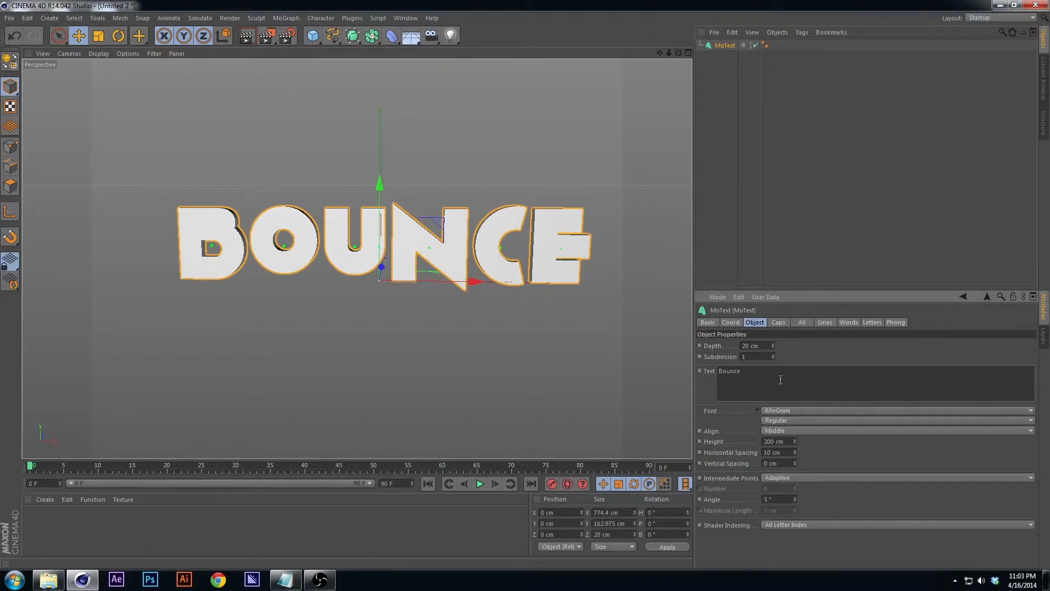
- Set both the start and end caps of the Bounce text to Fillet Cap
{"action": "left_click", "coordinate": [777, 323]}
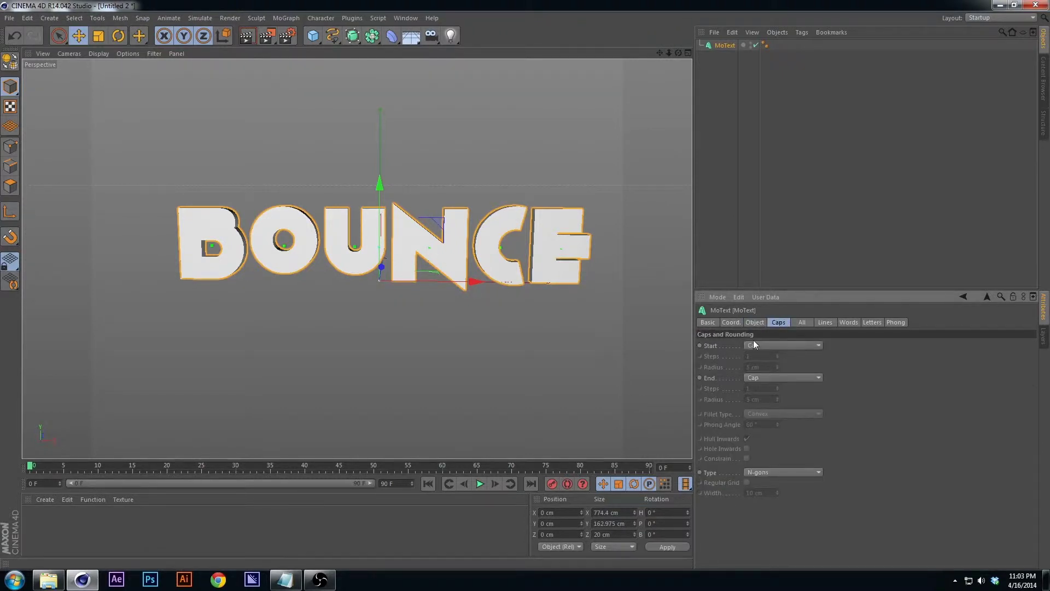
{"action": "left_click", "coordinate": [759, 345]}
{"action": "left_click", "coordinate": [766, 389]}
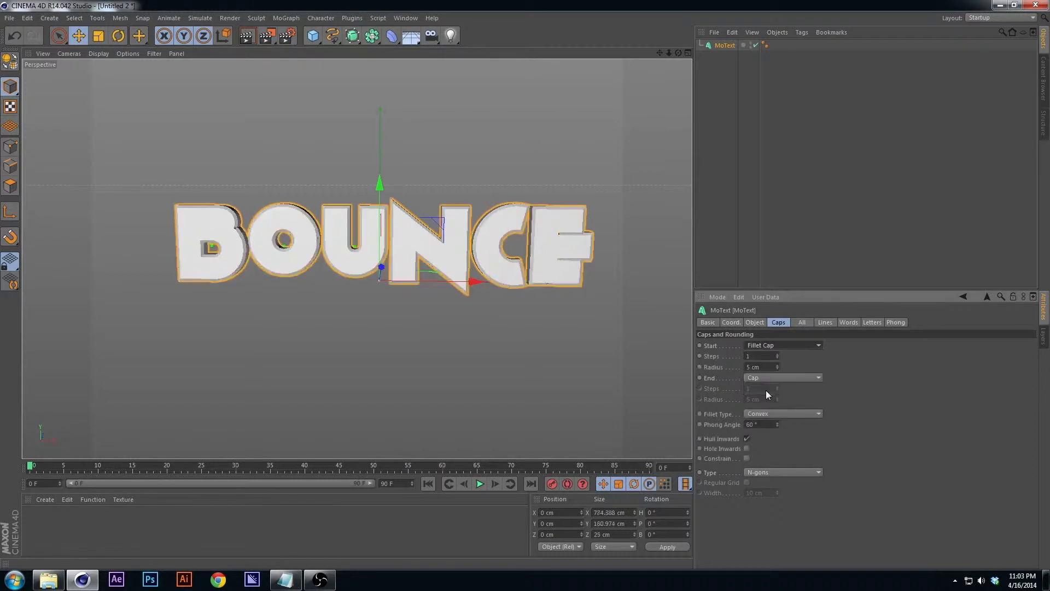
{"action": "left_click", "coordinate": [753, 376]}
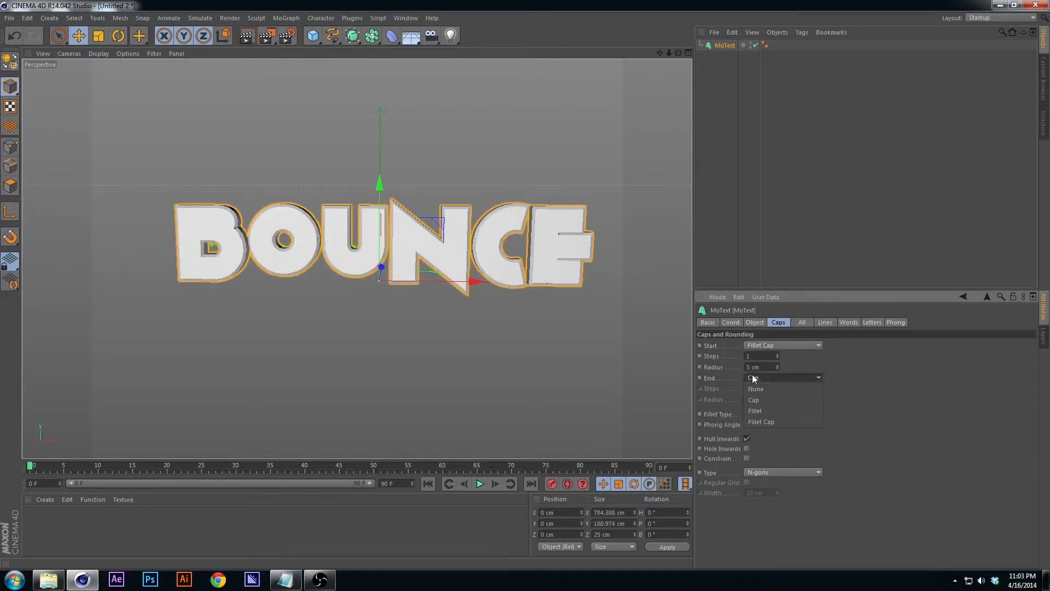
{"action": "left_click", "coordinate": [769, 421]}
{"action": "mouse_move", "coordinate": [394, 252]}
{"action": "left_mouse_down", "text": "alt"}
{"action": "mouse_move", "coordinate": [511, 253]}
{"action": "mouse_move", "coordinate": [394, 254]}
{"action": "left_mouse_up", "text": "alt"}
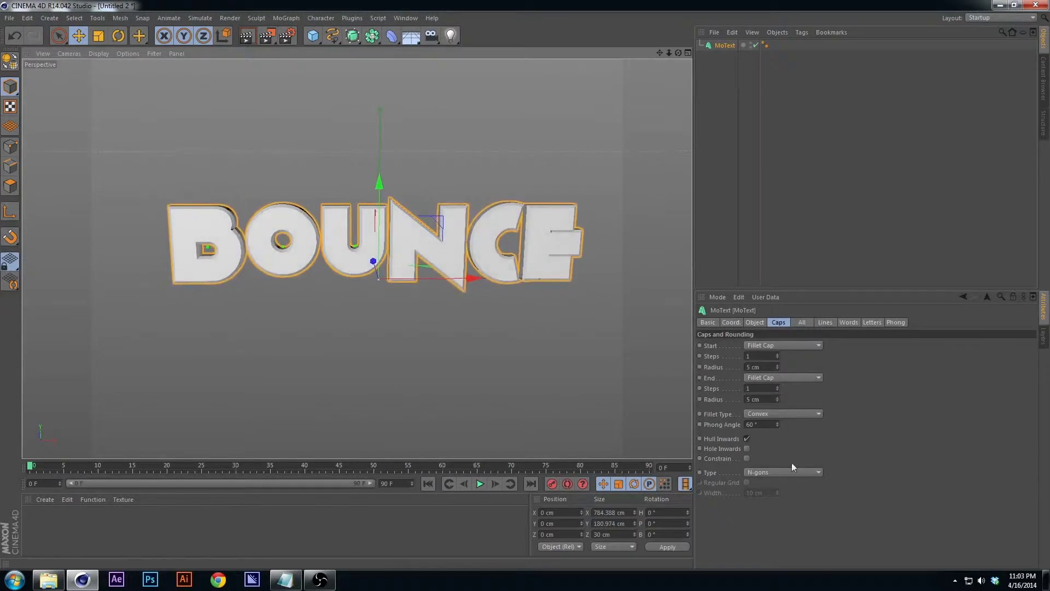
- Enable Constrain for the text's fillet caps and check the letters' bevelled edges from several angles
{"action": "left_click", "coordinate": [747, 458]}
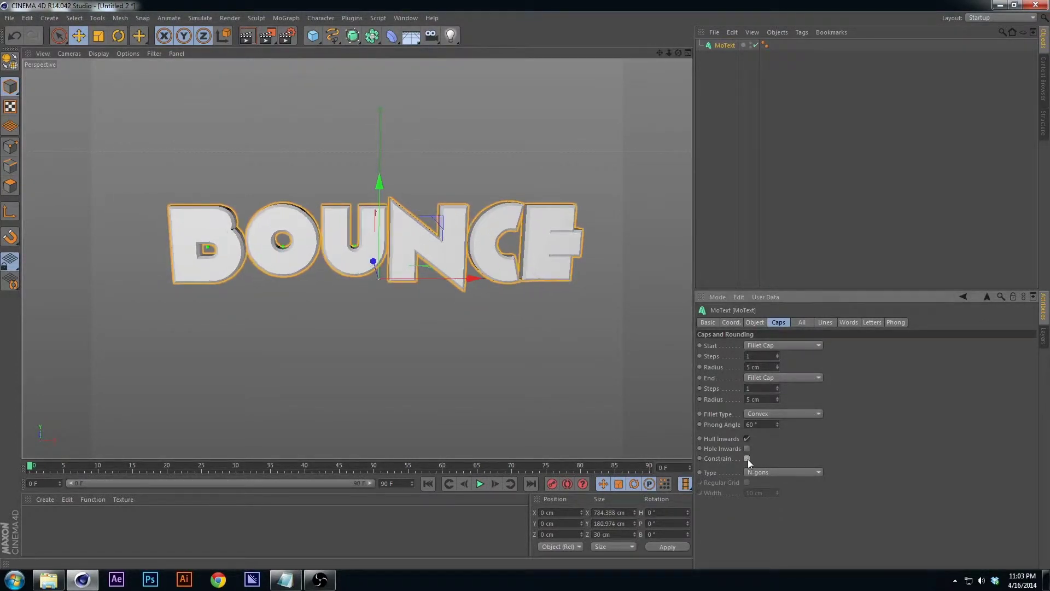
{"action": "left_click", "coordinate": [747, 458]}
{"action": "left_click", "coordinate": [746, 458]}
{"action": "left_click_drag", "start_coordinate": [485, 213], "coordinate": [394, 255], "text": "alt"}
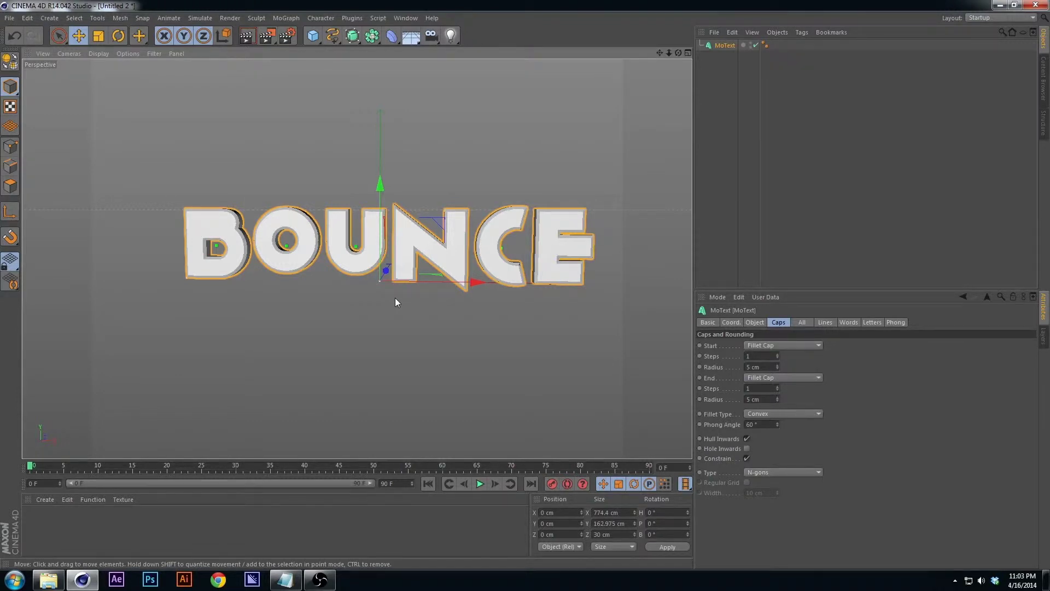
{"action": "mouse_move", "coordinate": [439, 290]}
{"action": "left_mouse_down", "text": "alt"}
{"action": "mouse_move", "coordinate": [461, 277]}
{"action": "mouse_move", "coordinate": [446, 277]}
{"action": "mouse_move", "coordinate": [448, 267]}
{"action": "left_mouse_up", "text": "alt"}
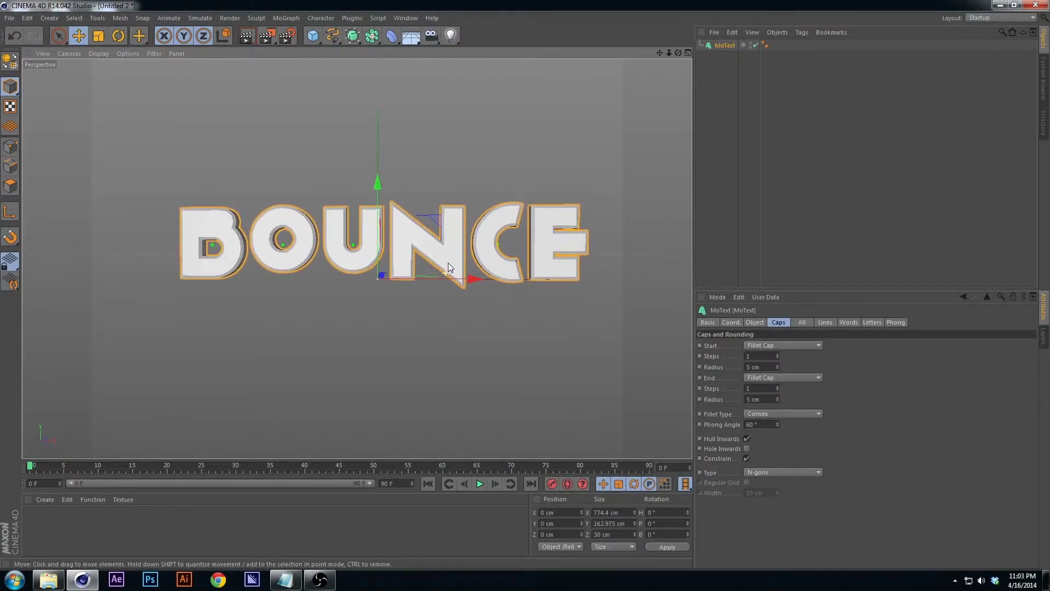
{"action": "mouse_move", "coordinate": [428, 159]}
{"action": "left_mouse_down", "text": "alt"}
{"action": "mouse_move", "coordinate": [386, 188]}
{"action": "mouse_move", "coordinate": [310, 108]}
{"action": "left_mouse_up", "text": "alt"}
- Load the HD user preset in the render settings and make it the active render setting
{"action": "left_click", "coordinate": [288, 38]}
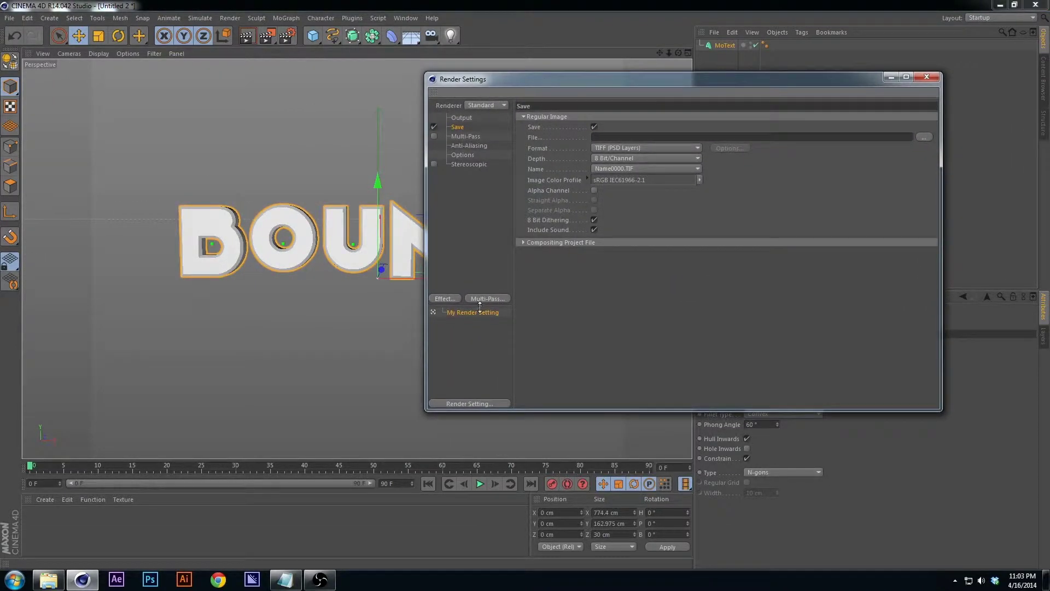
{"action": "left_click", "coordinate": [469, 261]}
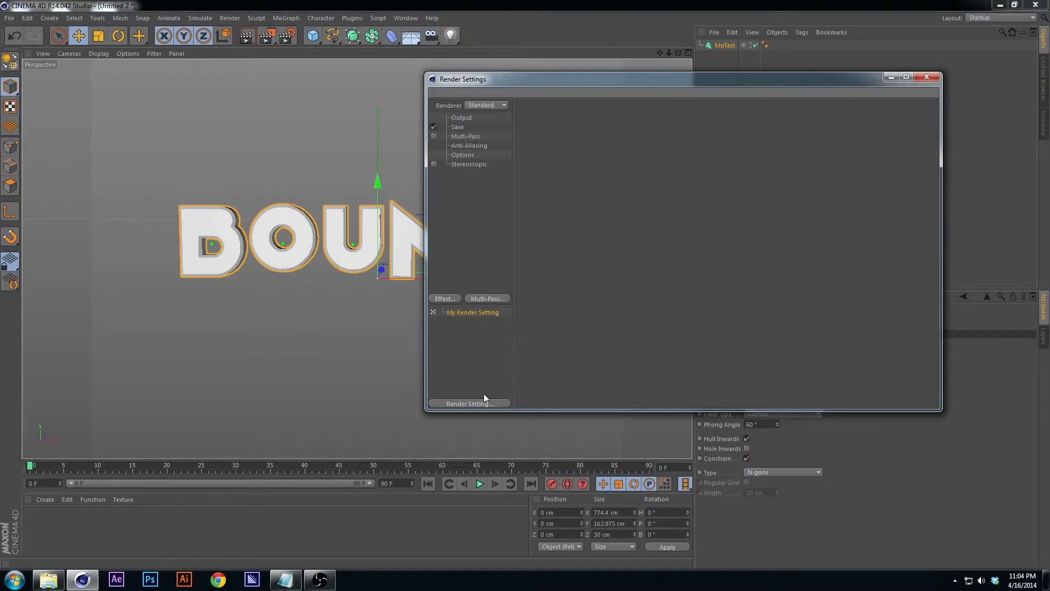
{"action": "left_click", "coordinate": [468, 402]}
{"action": "mouse_move", "coordinate": [572, 527]}
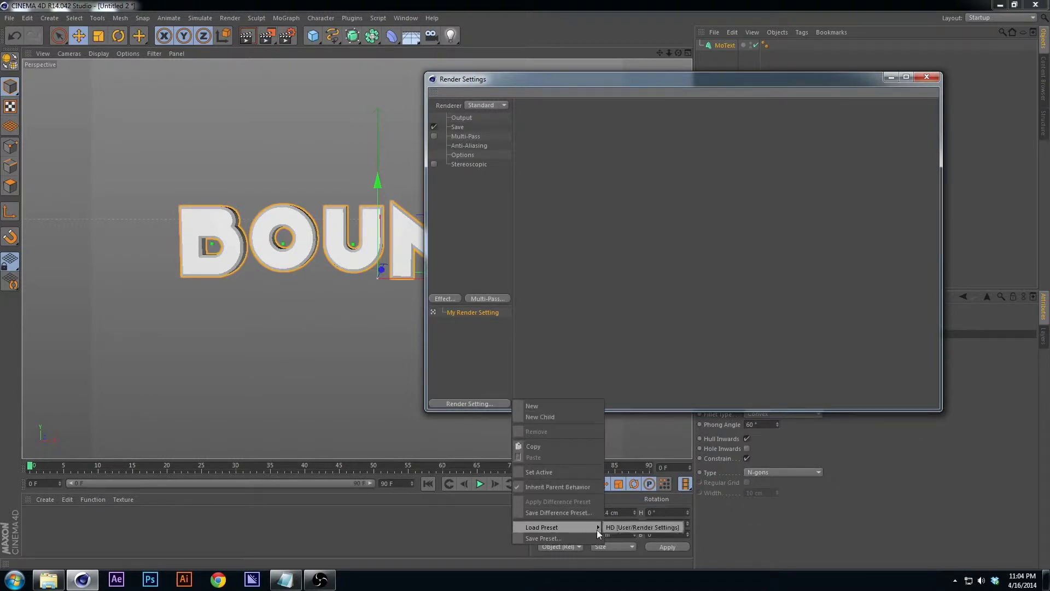
{"action": "left_click", "coordinate": [644, 529]}
{"action": "left_click", "coordinate": [435, 321]}
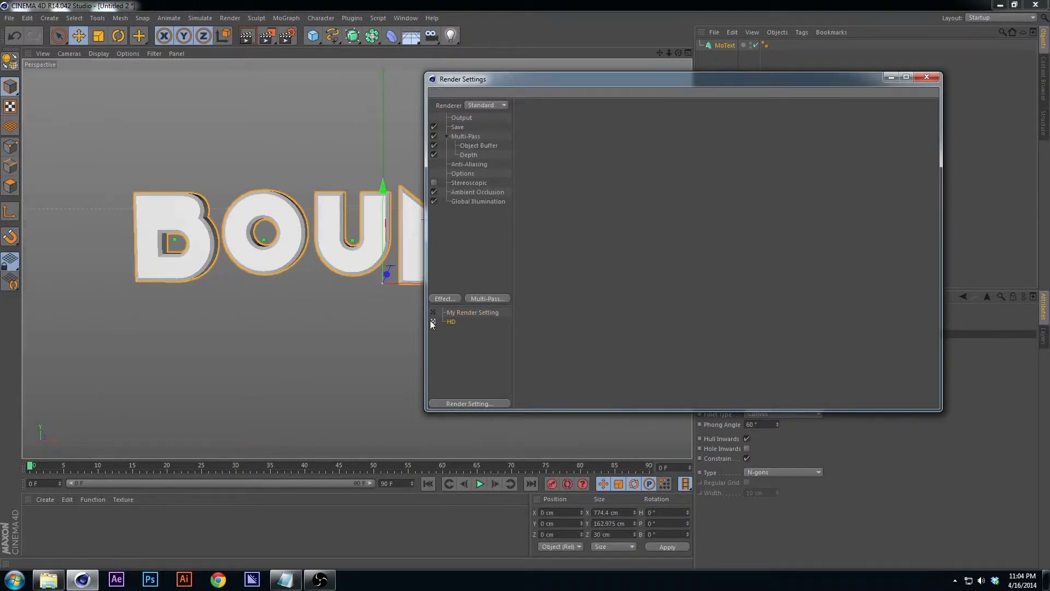
- Disable Save, Multi-Pass, Ambient Occlusion and Global Illumination in the HD render setting, and collapse the Multi-Pass entry
{"action": "left_click", "coordinate": [433, 191]}
{"action": "left_click", "coordinate": [447, 136]}
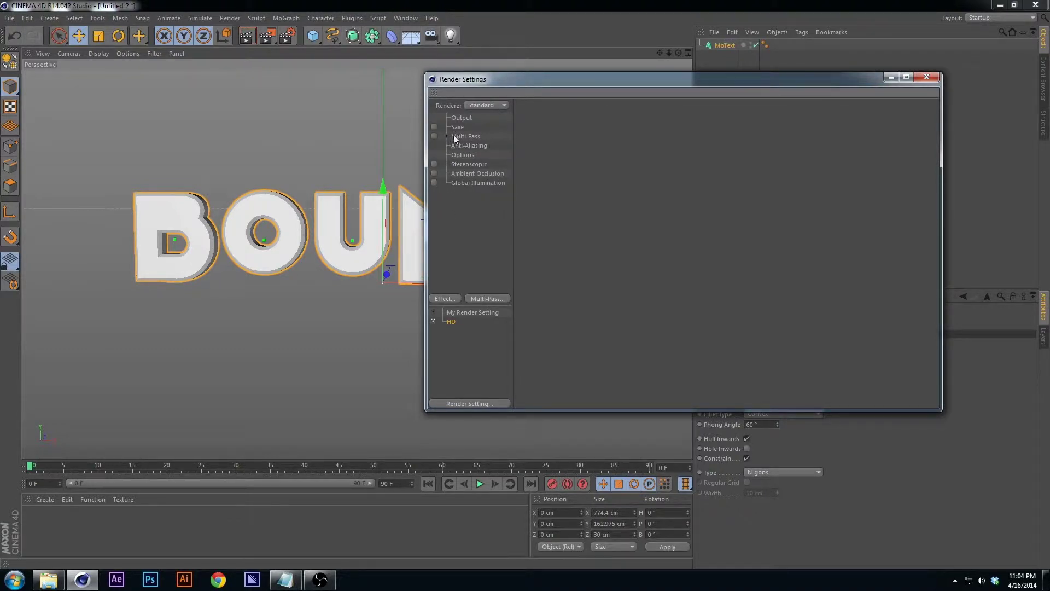
{"action": "left_click_drag", "start_coordinate": [530, 83], "coordinate": [565, 99]}
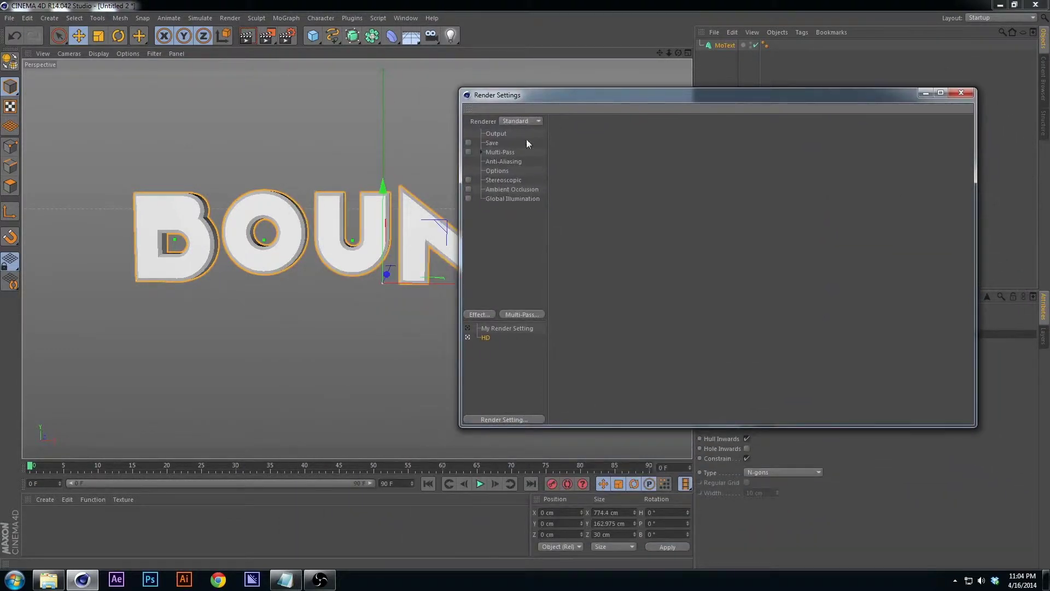
- Set the anti-aliasing of the HD render setting to Best
{"action": "left_click", "coordinate": [501, 163]}
{"action": "left_click", "coordinate": [685, 133]}
{"action": "left_click", "coordinate": [662, 165]}
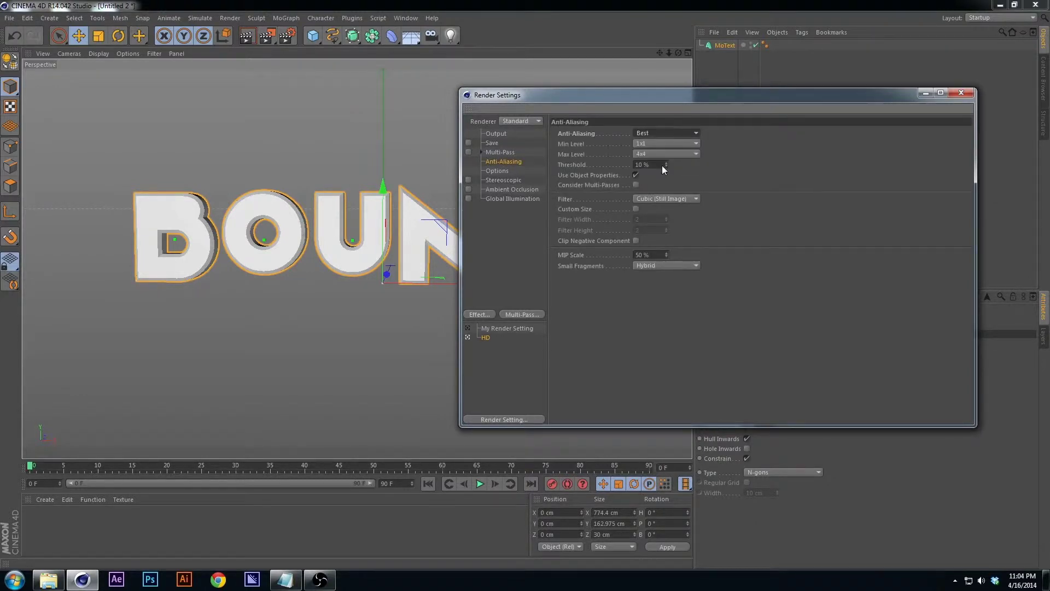
- Review the HD output settings, set the timeline's last frame to 40 and close the render settings
{"action": "left_click", "coordinate": [494, 134]}
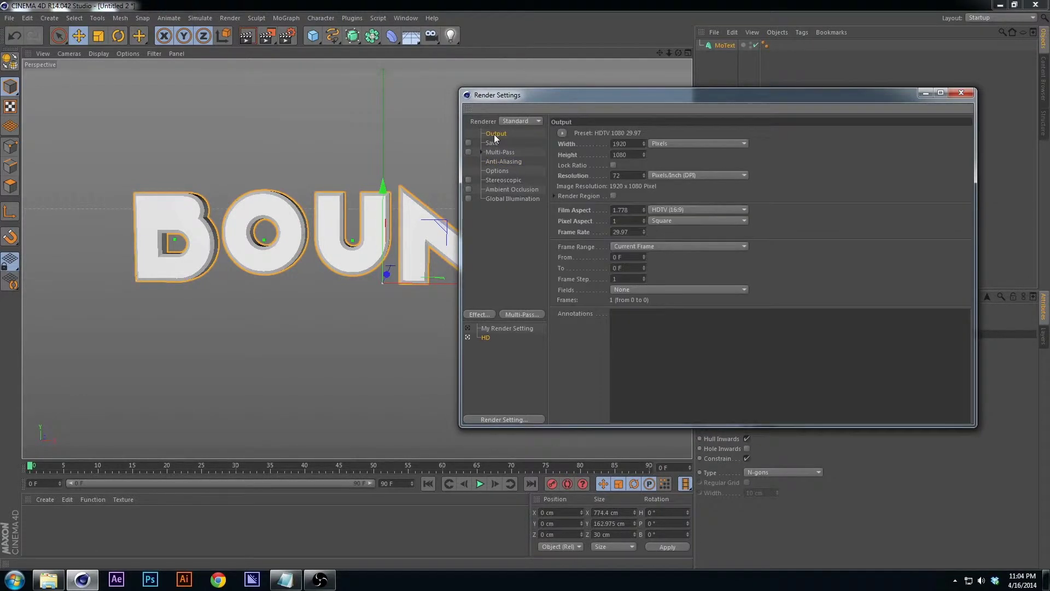
{"action": "left_click", "coordinate": [409, 483]}
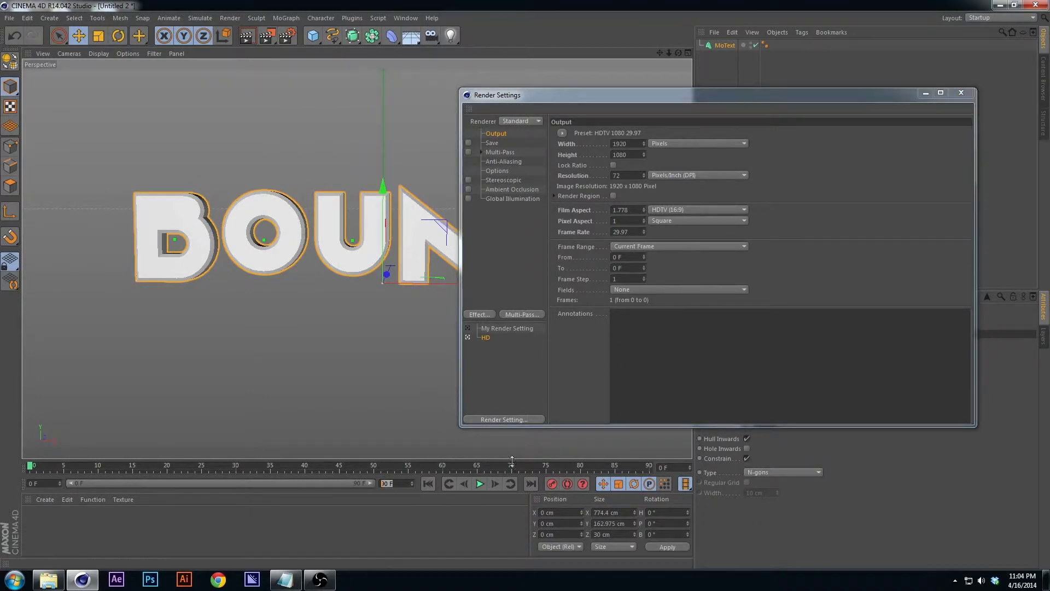
{"action": "type", "text": "40"}
{"action": "key", "text": "Return"}
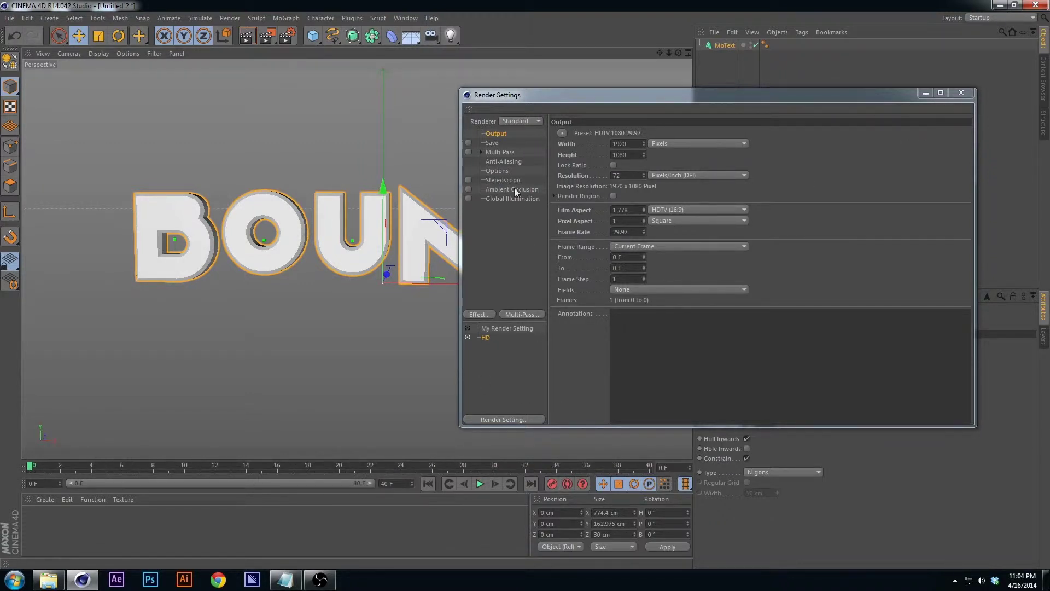
{"action": "left_click_drag", "start_coordinate": [616, 100], "coordinate": [532, 94]}
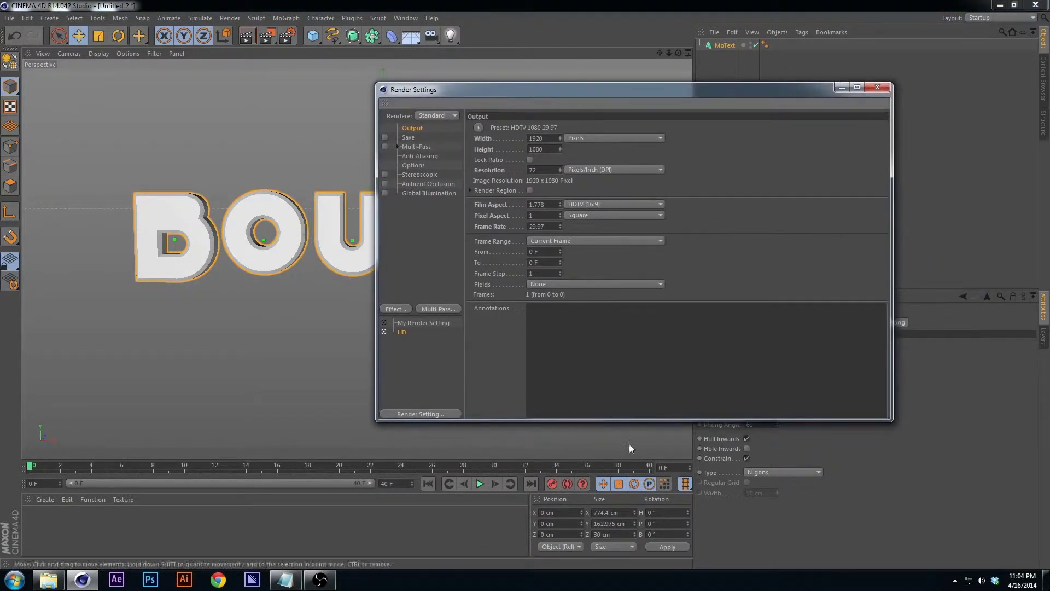
{"action": "left_click", "coordinate": [881, 86]}
- Set the perspective viewport's tinted border to 80% opacity and its border color to red
{"action": "left_click", "coordinate": [536, 337]}
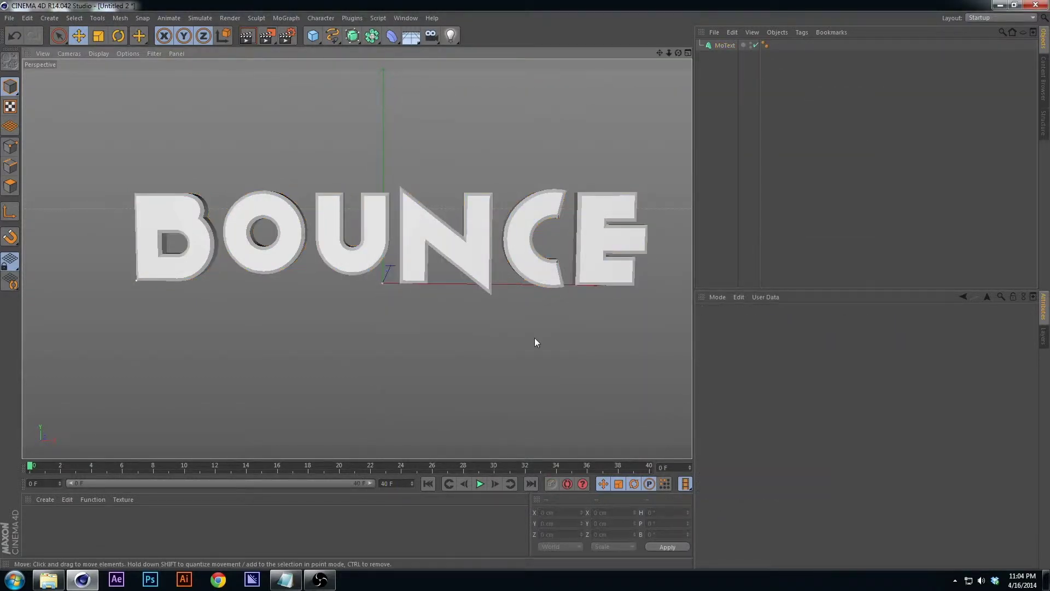
{"action": "key", "text": "shift+v"}
{"action": "left_click", "coordinate": [839, 323]}
{"action": "left_click", "coordinate": [858, 323]}
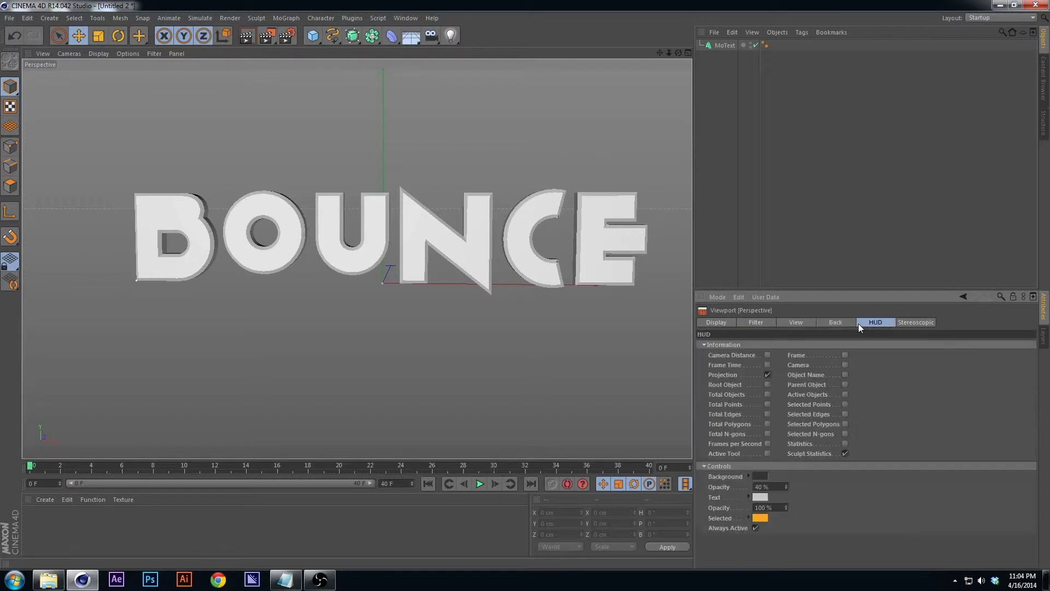
{"action": "left_click", "coordinate": [798, 322]}
{"action": "left_click", "coordinate": [801, 428]}
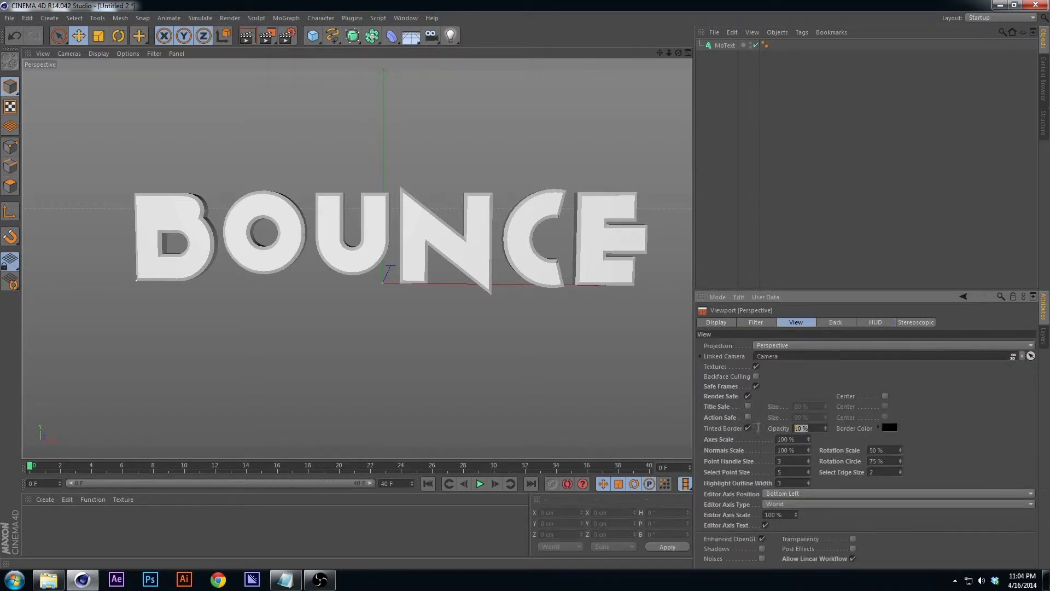
{"action": "type", "text": "80"}
{"action": "key", "text": "Return"}
{"action": "left_click", "coordinate": [889, 428]}
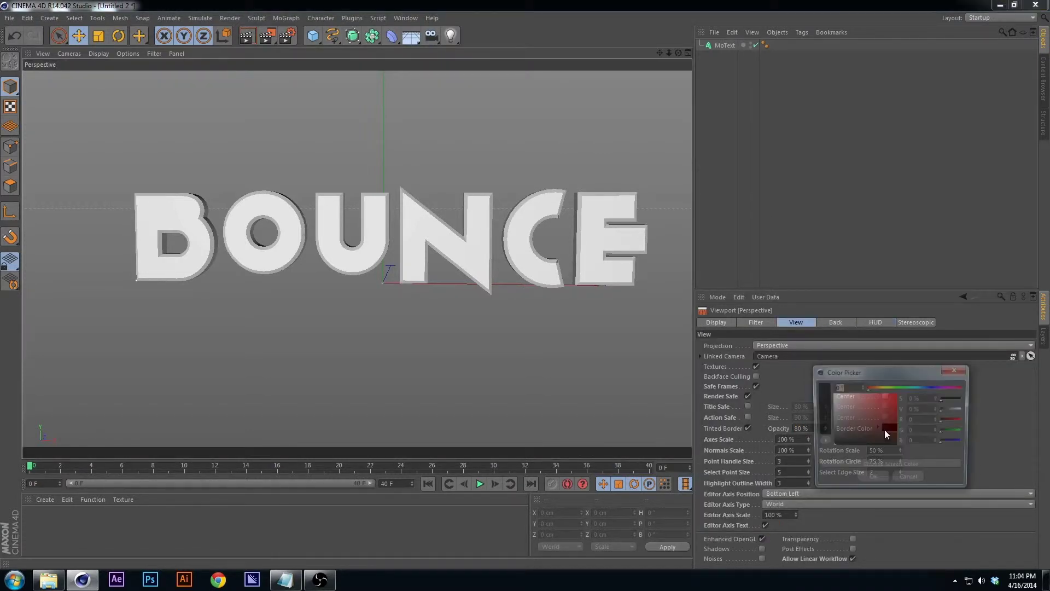
{"action": "left_click", "coordinate": [868, 480]}
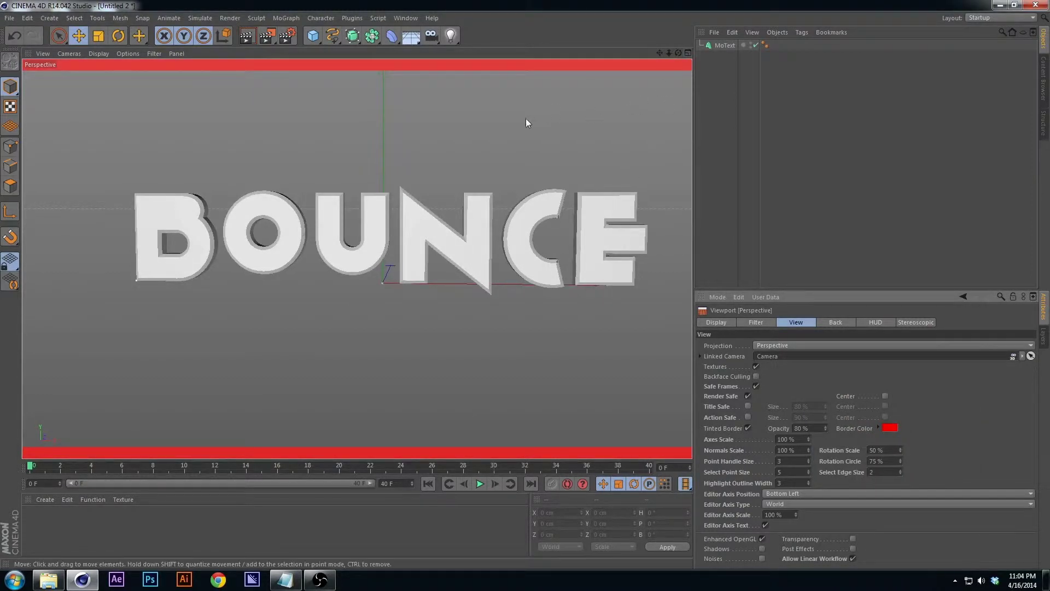
- Set the fillet radius of both the start and end caps of the Bounce text to 1 cm
{"action": "scroll", "coordinate": [529, 117], "scroll_direction": "down", "scroll_amount": 5}
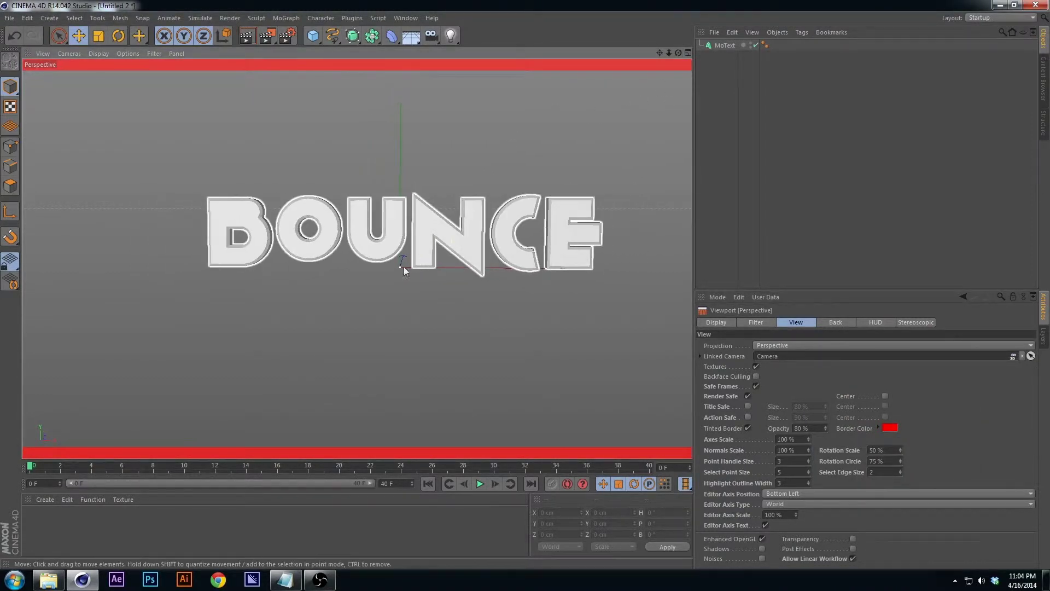
{"action": "left_click_drag", "start_coordinate": [404, 271], "coordinate": [451, 242], "text": "alt"}
{"action": "left_click", "coordinate": [451, 242]}
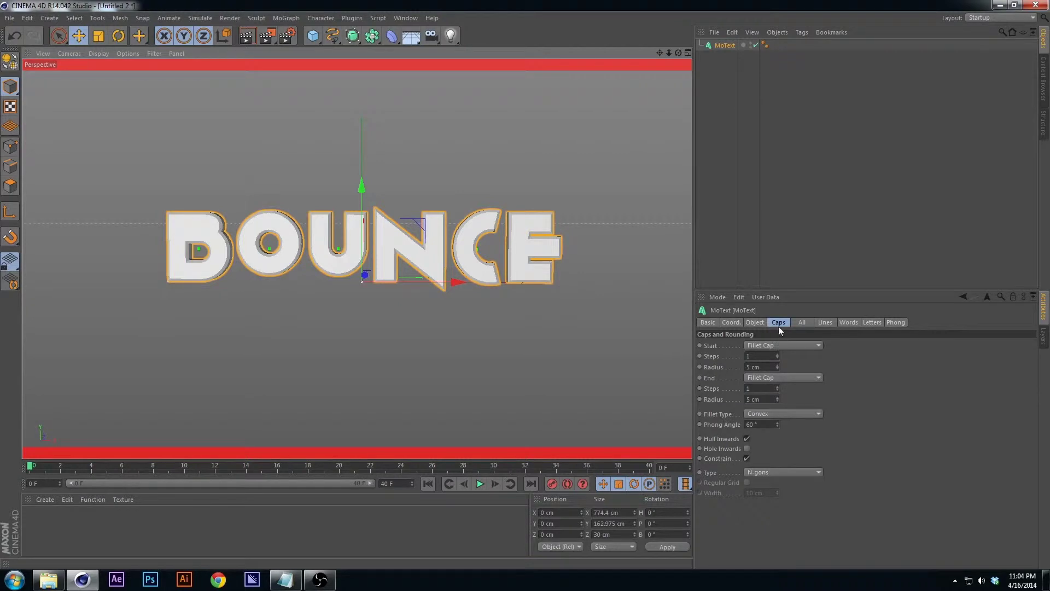
{"action": "left_click", "coordinate": [762, 367]}
{"action": "type", "text": "1"}
{"action": "left_click", "coordinate": [753, 399]}
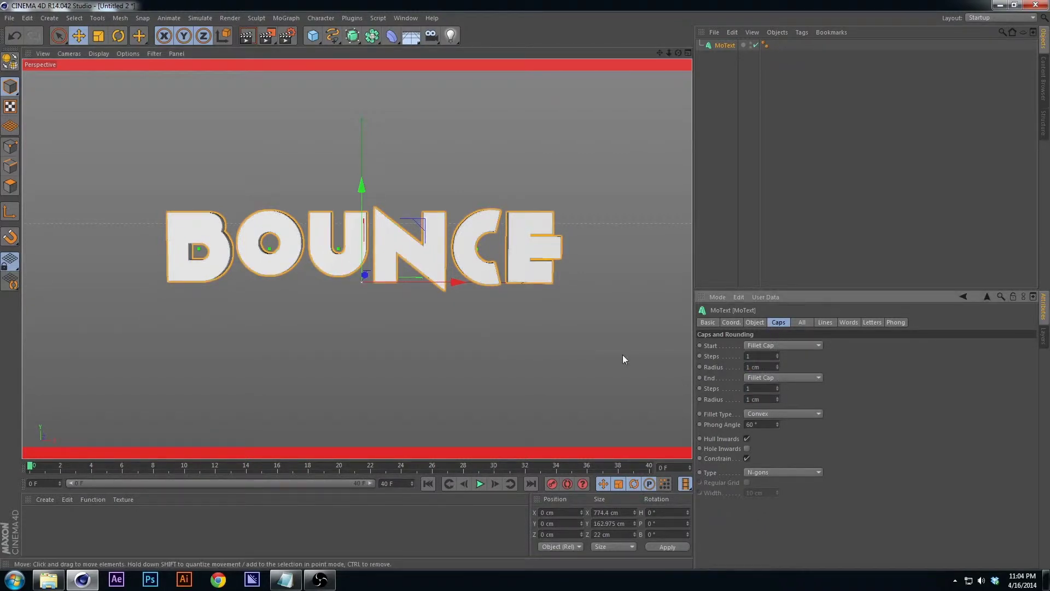
{"action": "middle_click_drag", "start_coordinate": [394, 255], "coordinate": [399, 262], "text": "alt"}
{"action": "left_click_drag", "start_coordinate": [400, 262], "coordinate": [400, 252], "text": "alt"}
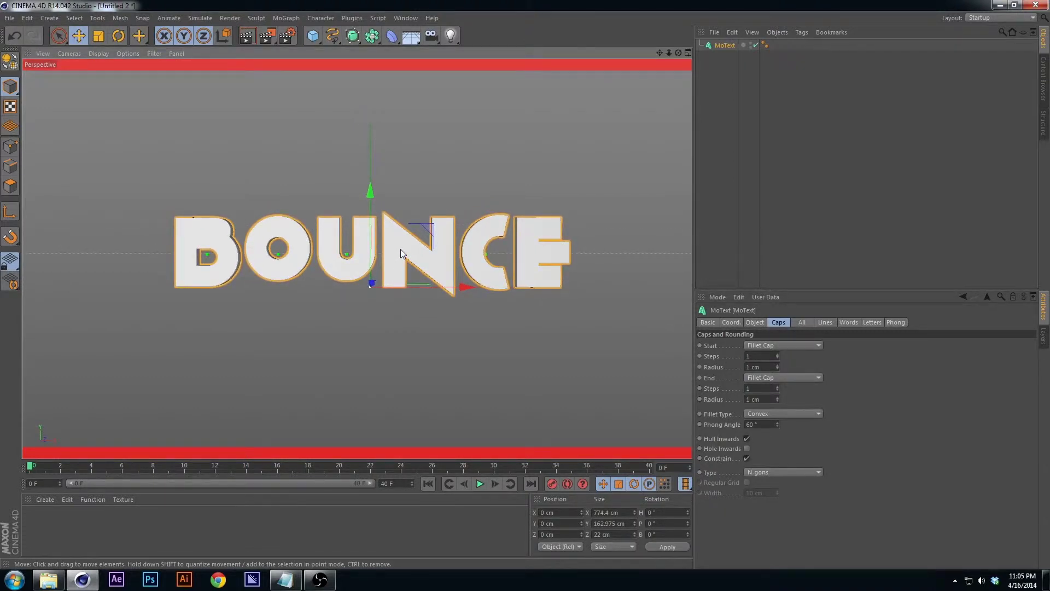
- Make the MoText object editable and expand its hierarchy down to the individual letter objects
{"action": "key", "text": "c"}
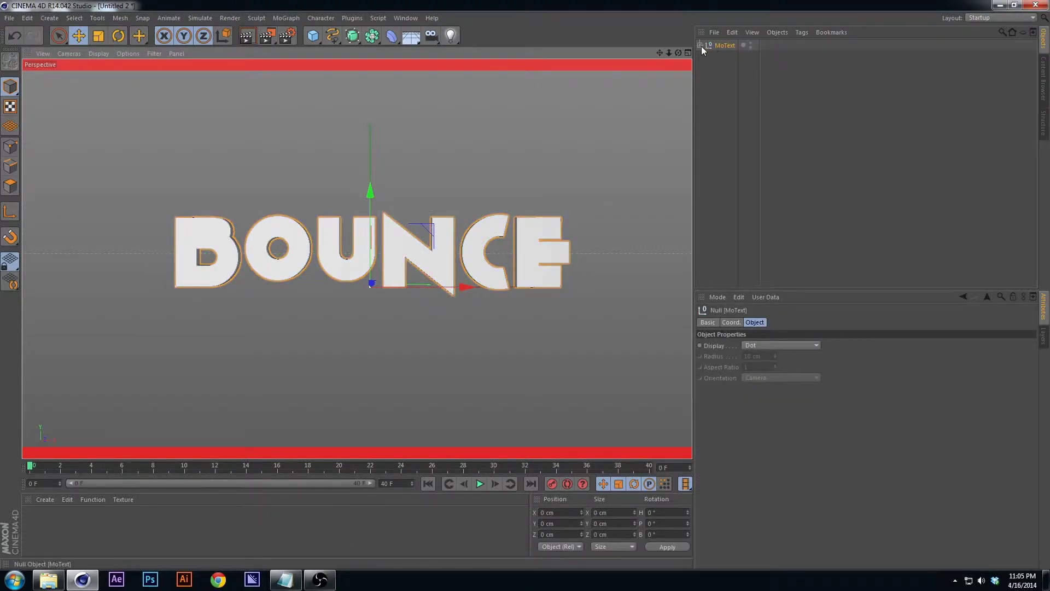
{"action": "key", "text": "ctrl+z"}
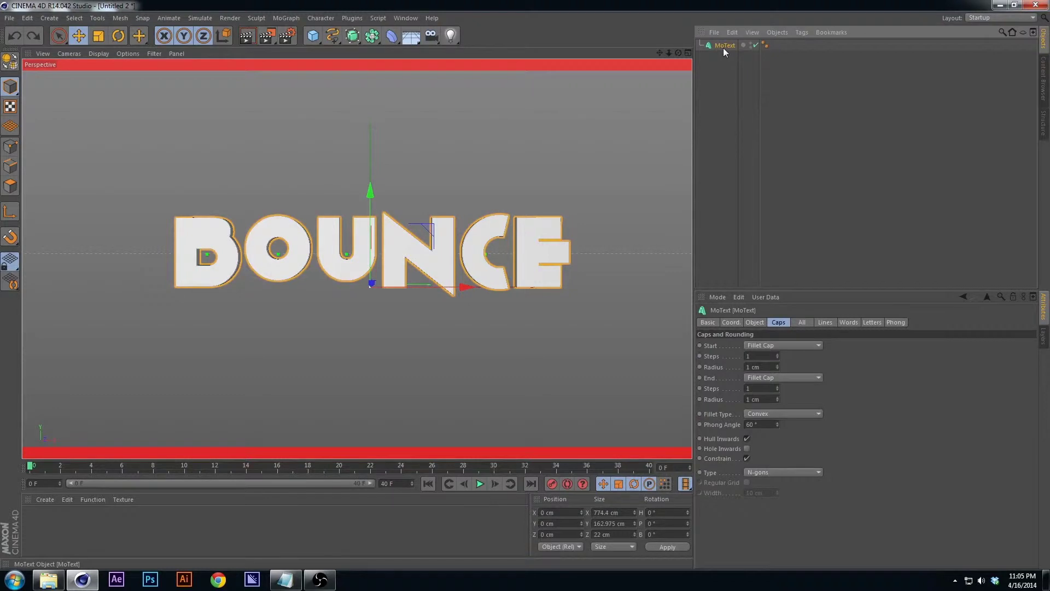
{"action": "key", "text": "c"}
{"action": "left_click", "coordinate": [700, 44]}
{"action": "left_click", "coordinate": [706, 55]}
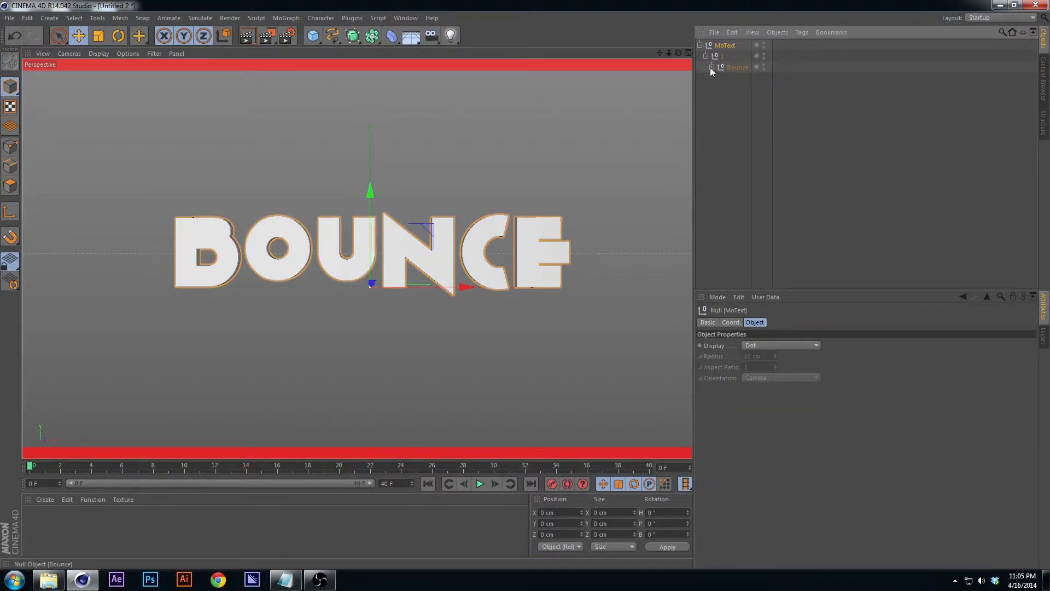
{"action": "left_click", "coordinate": [711, 67]}
{"action": "left_click", "coordinate": [728, 79]}
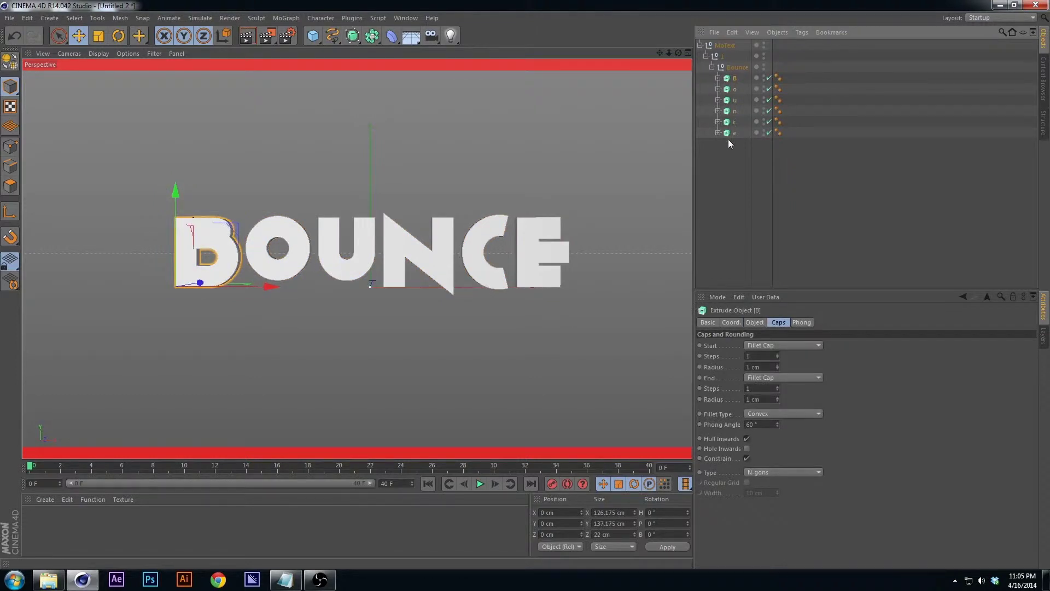
- Move all six letter extrude objects out to the root of the hierarchy and delete the empty MoText null group
{"action": "left_click", "coordinate": [718, 78]}
{"action": "left_click", "coordinate": [734, 89]}
{"action": "left_click", "coordinate": [728, 79]}
{"action": "left_click", "coordinate": [718, 78]}
{"action": "left_click", "coordinate": [730, 133], "text": "shift"}
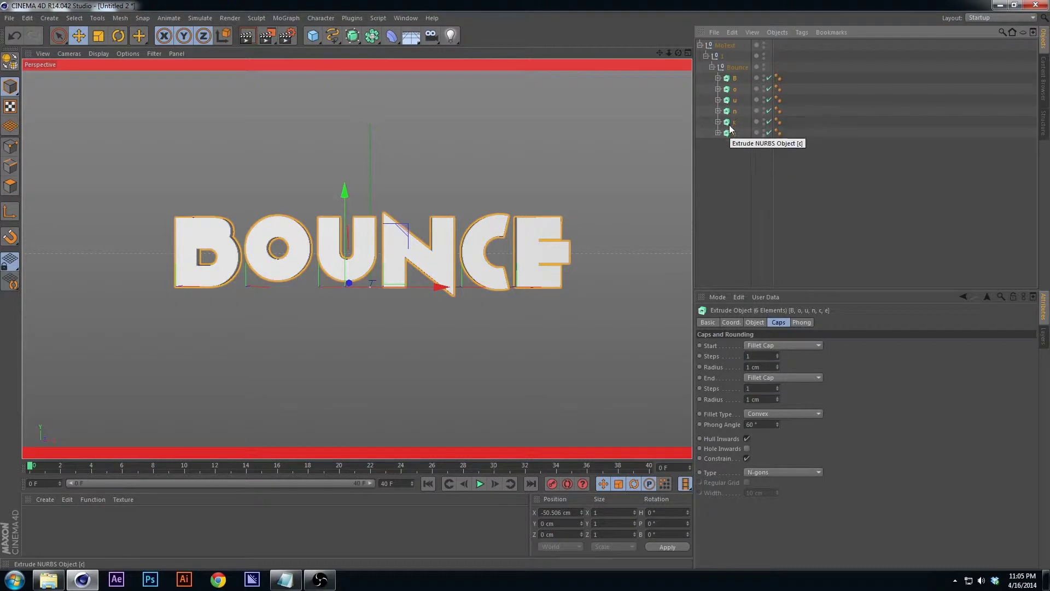
{"action": "left_click_drag", "start_coordinate": [727, 135], "coordinate": [730, 193]}
{"action": "left_click", "coordinate": [721, 46]}
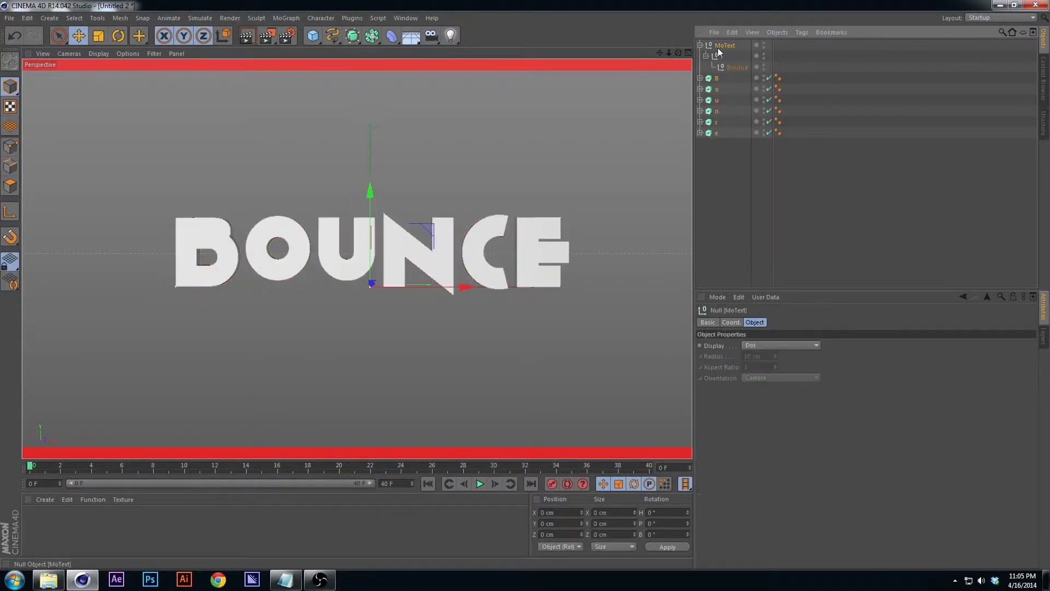
{"action": "key", "text": "Delete"}
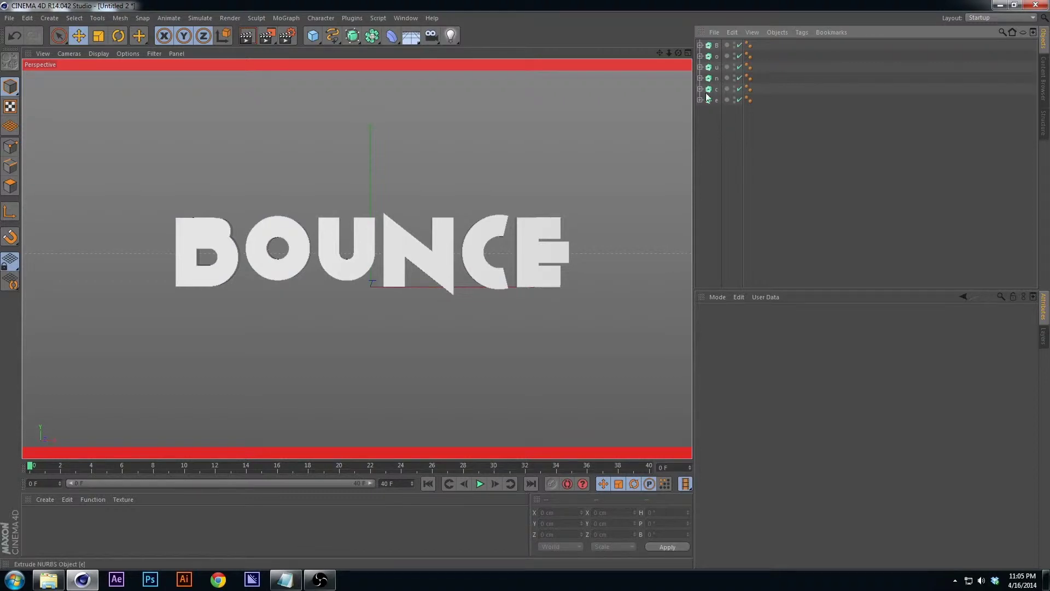
- Add a MoGraph Delay effector to the scene
{"action": "left_click", "coordinate": [711, 101]}
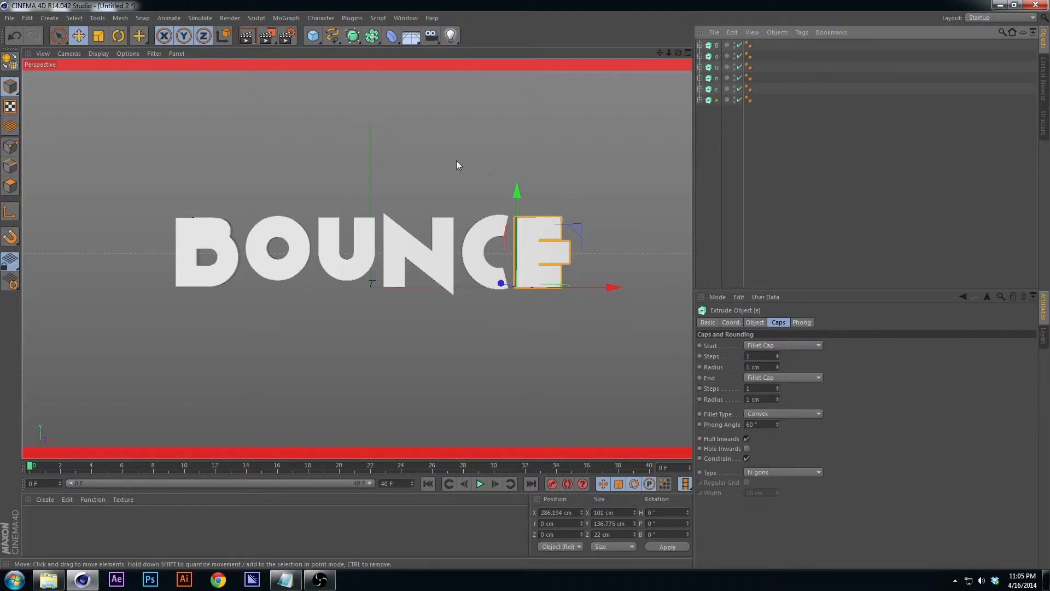
{"action": "left_click_drag", "start_coordinate": [432, 171], "coordinate": [437, 180], "text": "alt"}
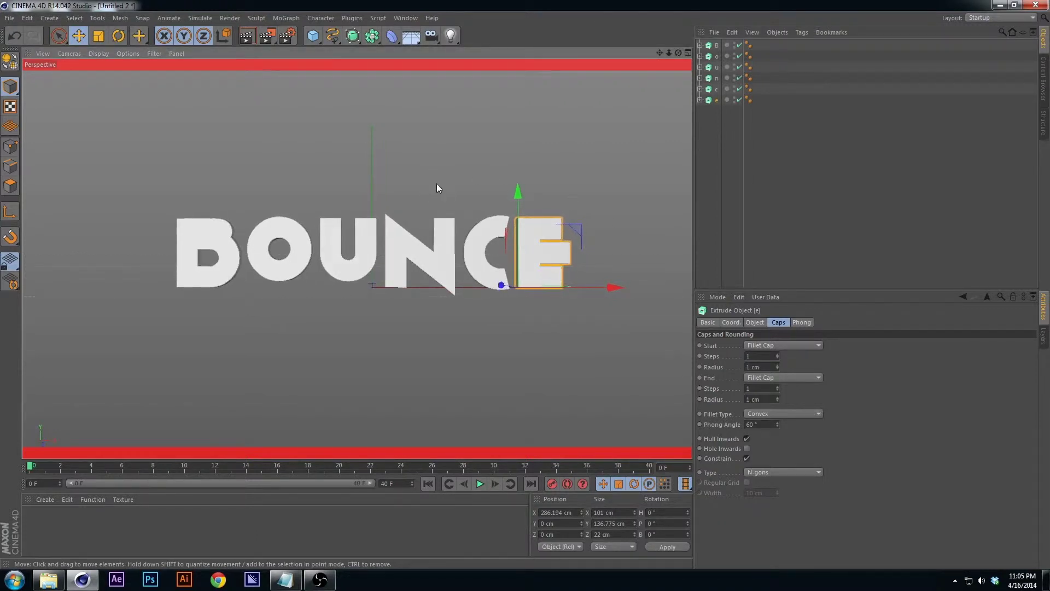
{"action": "left_click", "coordinate": [285, 18]}
{"action": "mouse_move", "coordinate": [300, 35]}
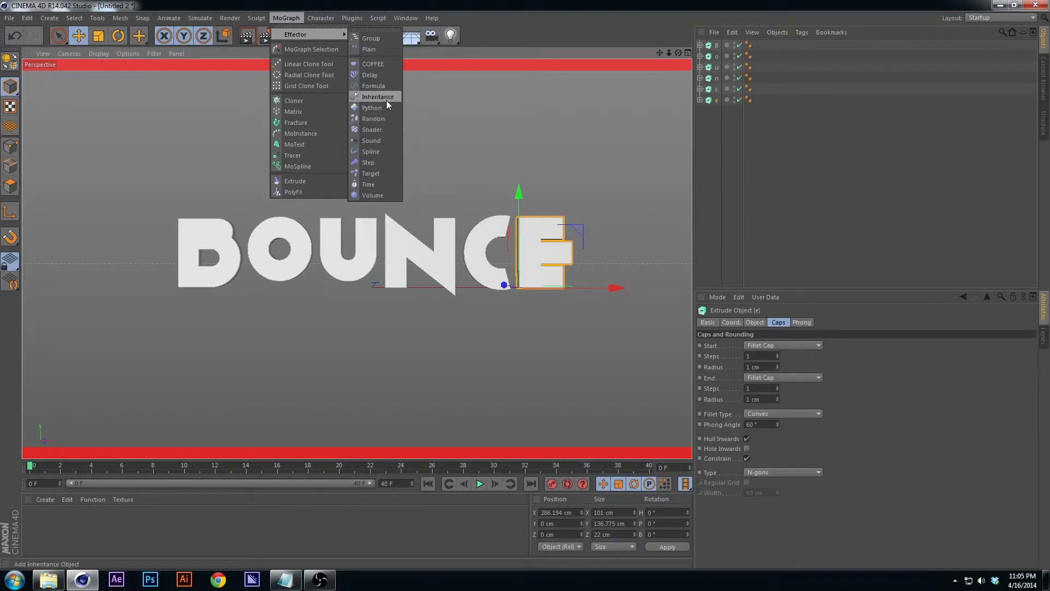
{"action": "left_click", "coordinate": [376, 74]}
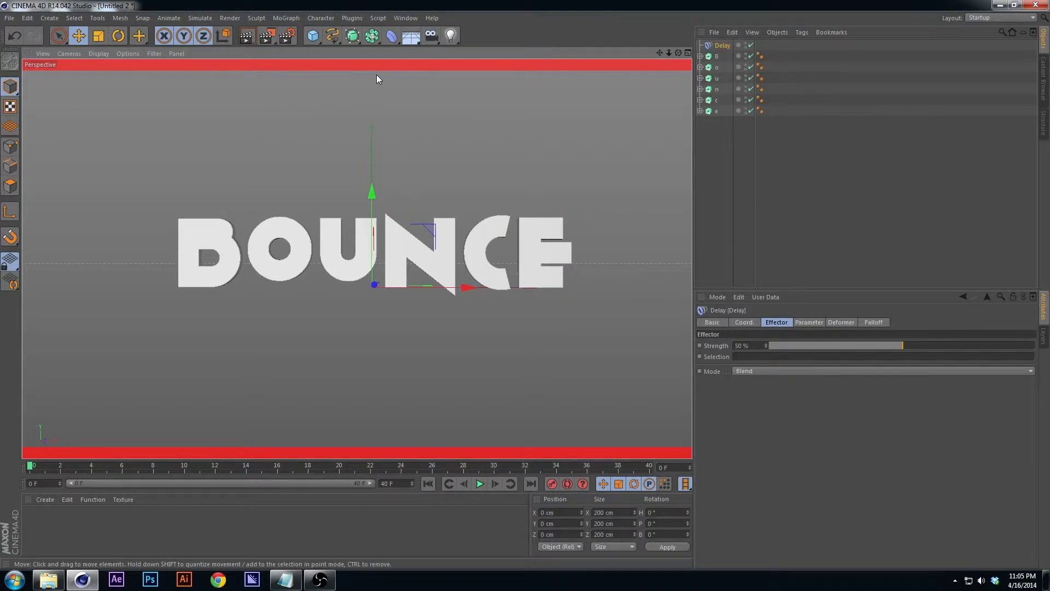
- Add a MoGraph Cloner object and show its empty effectors list
{"action": "left_click", "coordinate": [289, 18]}
{"action": "left_click", "coordinate": [315, 109]}
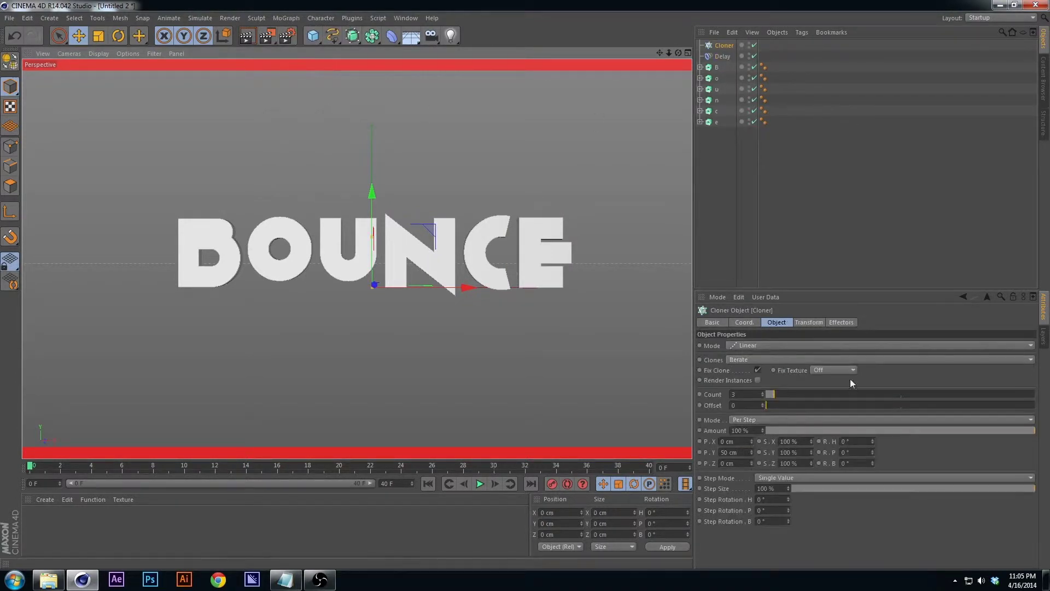
{"action": "left_click", "coordinate": [842, 323]}
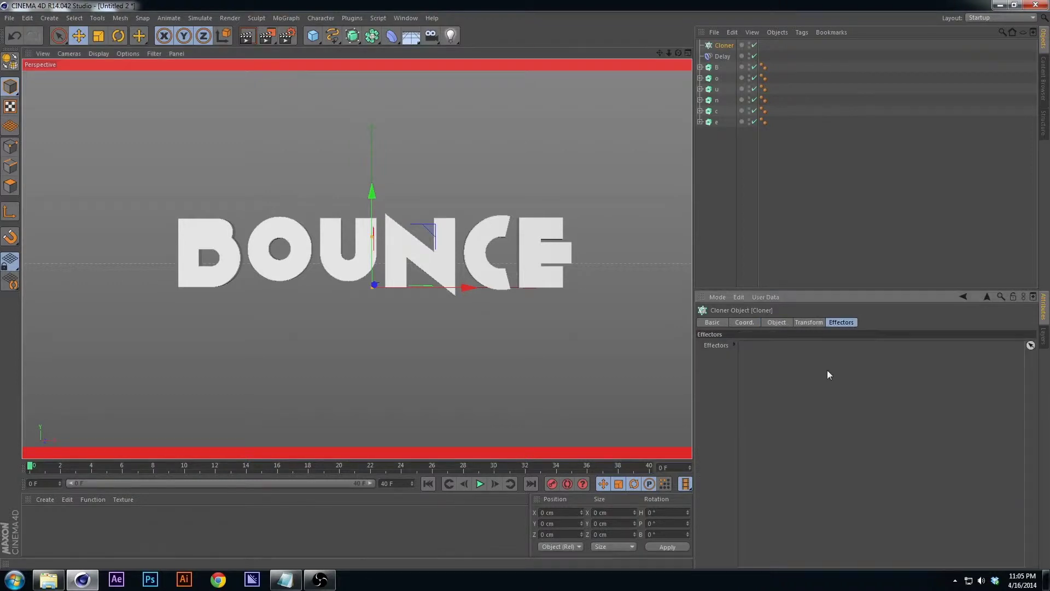
- Inspect the spline nested inside the letter B's extrude object, then collapse and reselect the B
{"action": "left_click", "coordinate": [717, 67]}
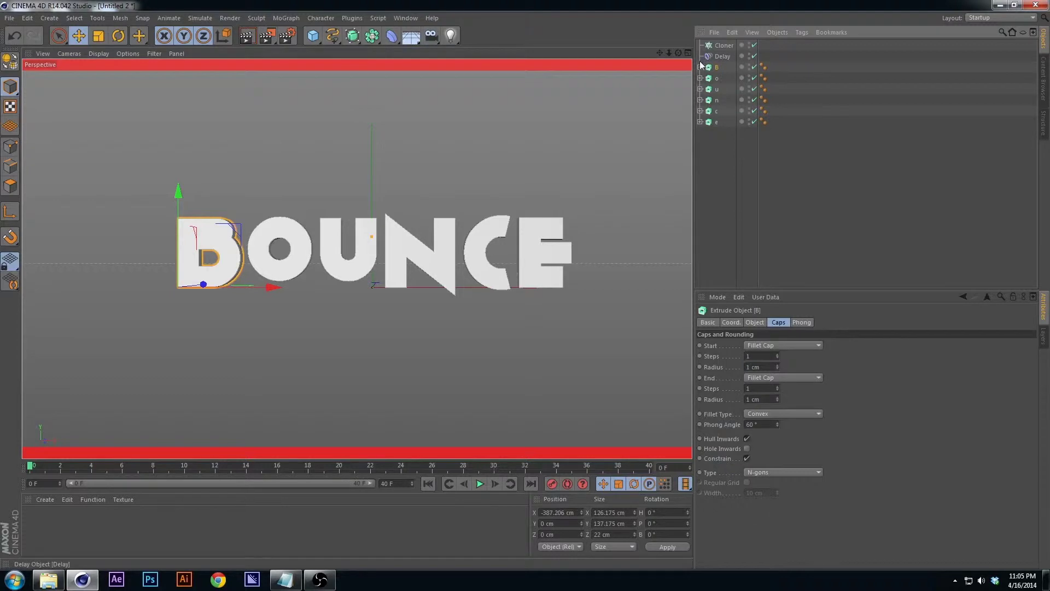
{"action": "left_click", "coordinate": [700, 67]}
{"action": "left_click", "coordinate": [722, 78]}
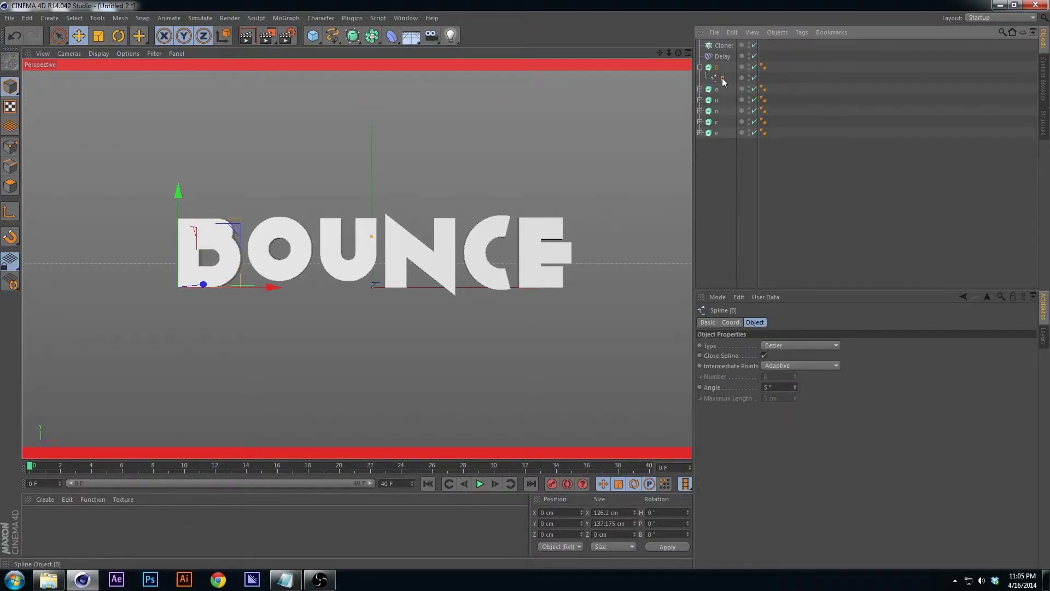
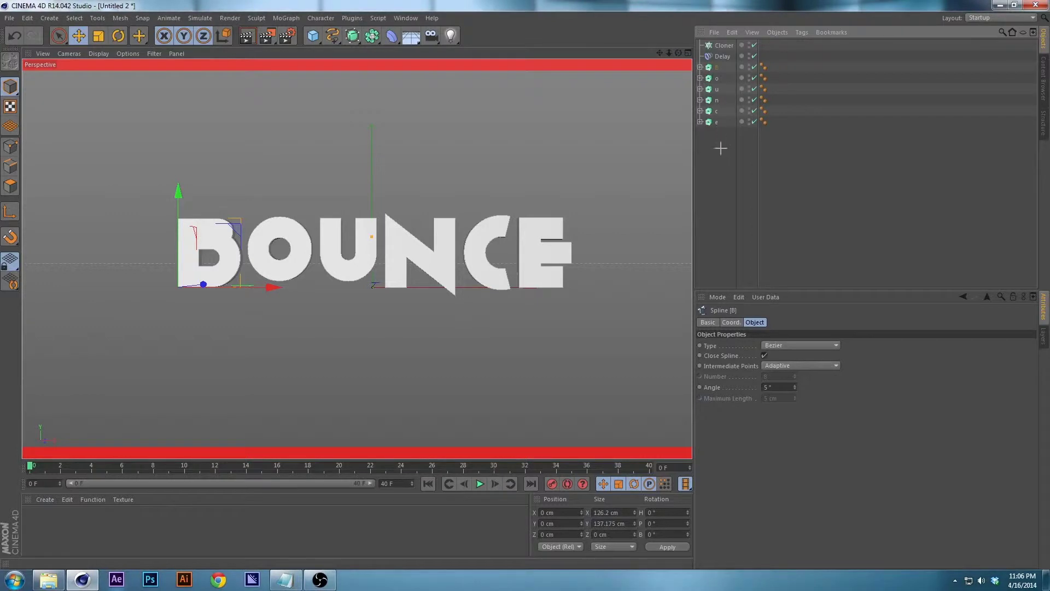
{"action": "left_click", "coordinate": [717, 68]}
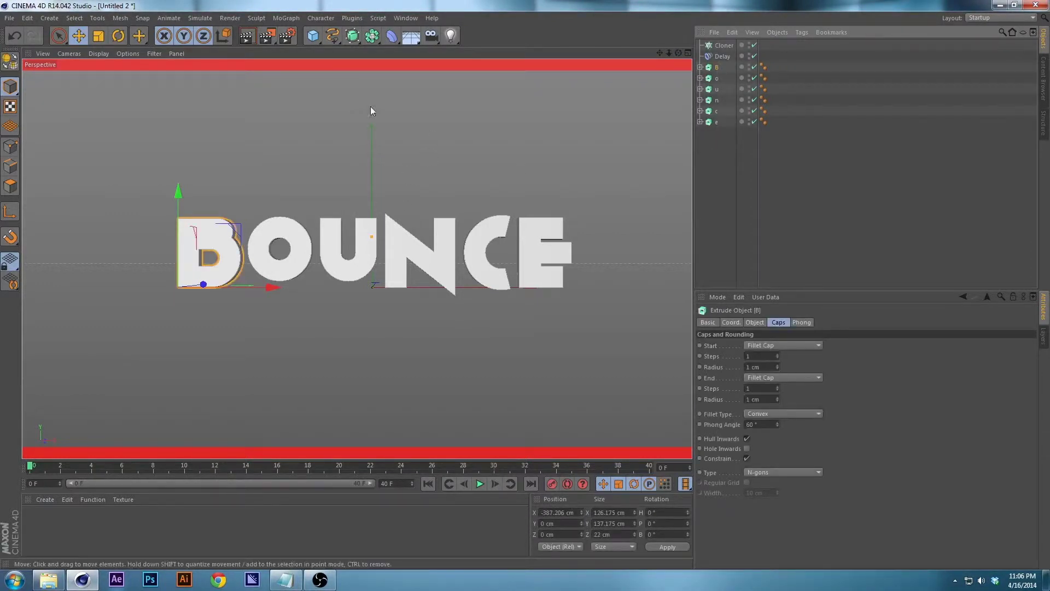
- Detach the MoGraph commands as a floating palette over the viewport and select the Delay effector
{"action": "left_click", "coordinate": [287, 18]}
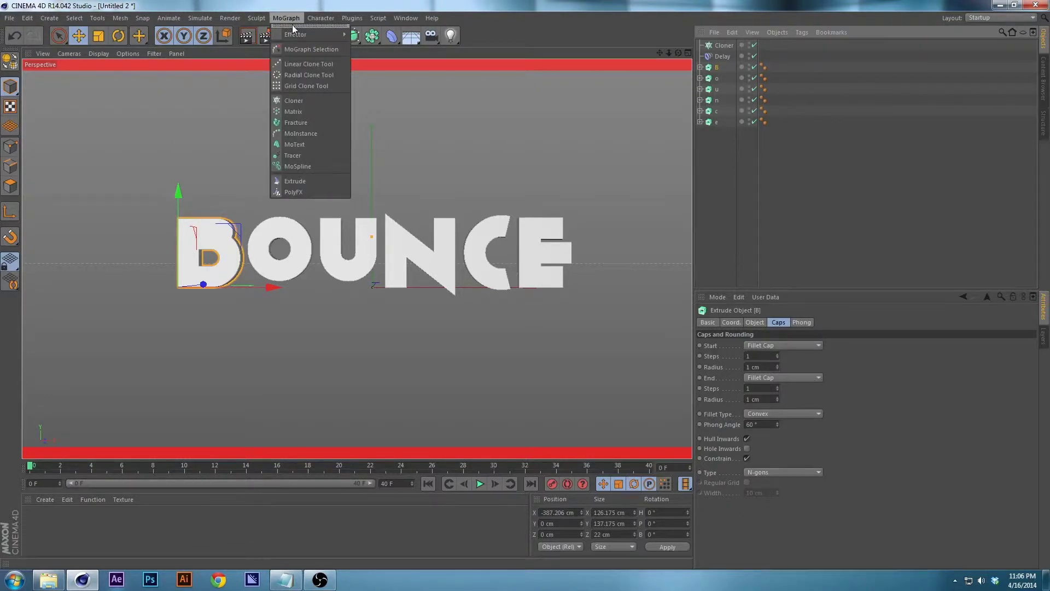
{"action": "left_click", "coordinate": [292, 24]}
{"action": "left_click_drag", "start_coordinate": [300, 16], "coordinate": [625, 48]}
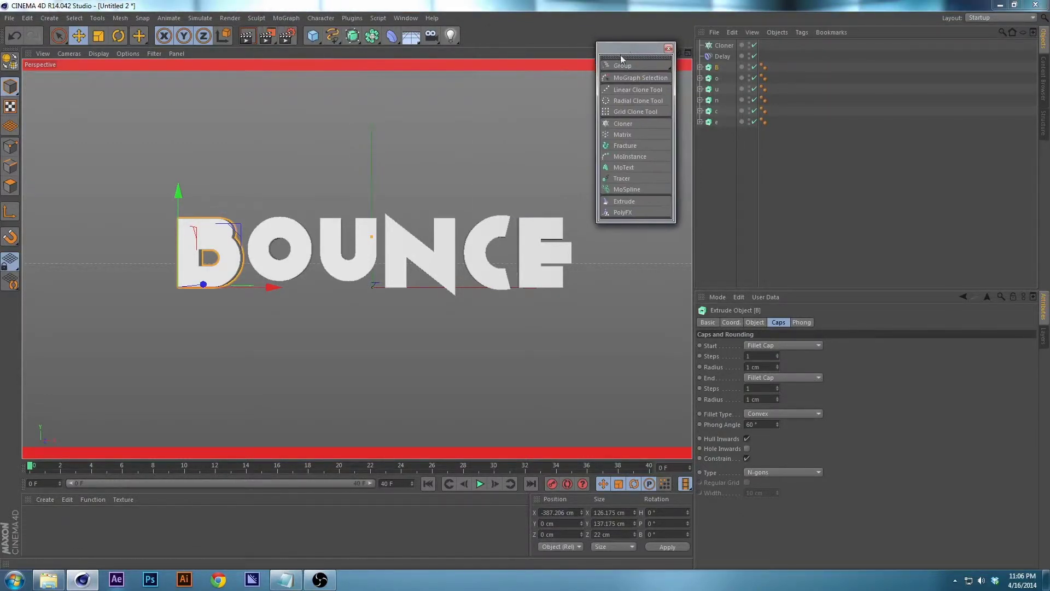
{"action": "mouse_move", "coordinate": [455, 204]}
{"action": "left_mouse_down", "text": "alt"}
{"action": "mouse_move", "coordinate": [438, 208]}
{"action": "mouse_move", "coordinate": [454, 217]}
{"action": "left_mouse_up", "text": "alt"}
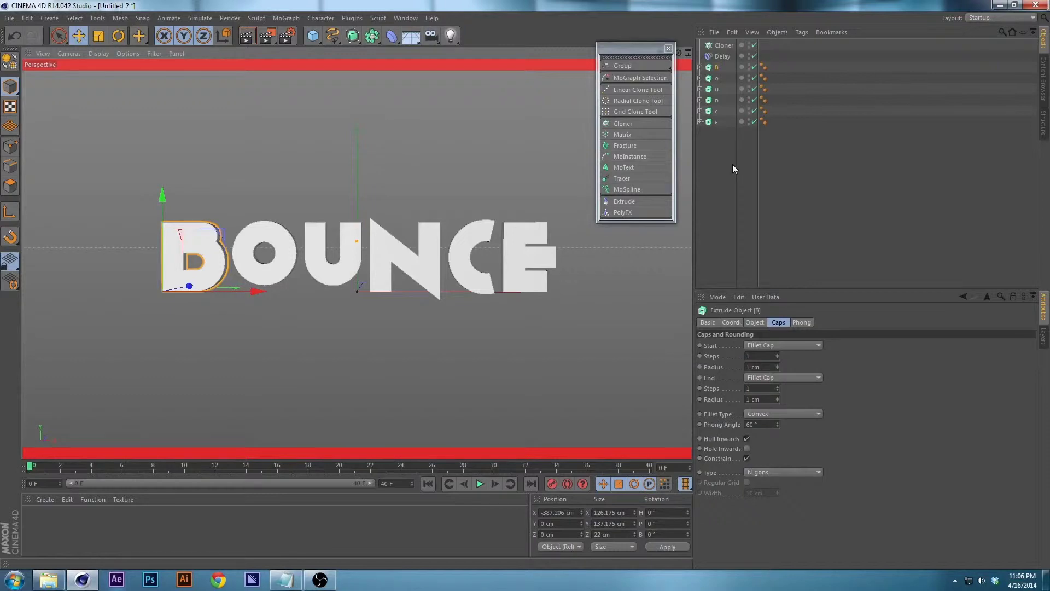
{"action": "left_click", "coordinate": [723, 56]}
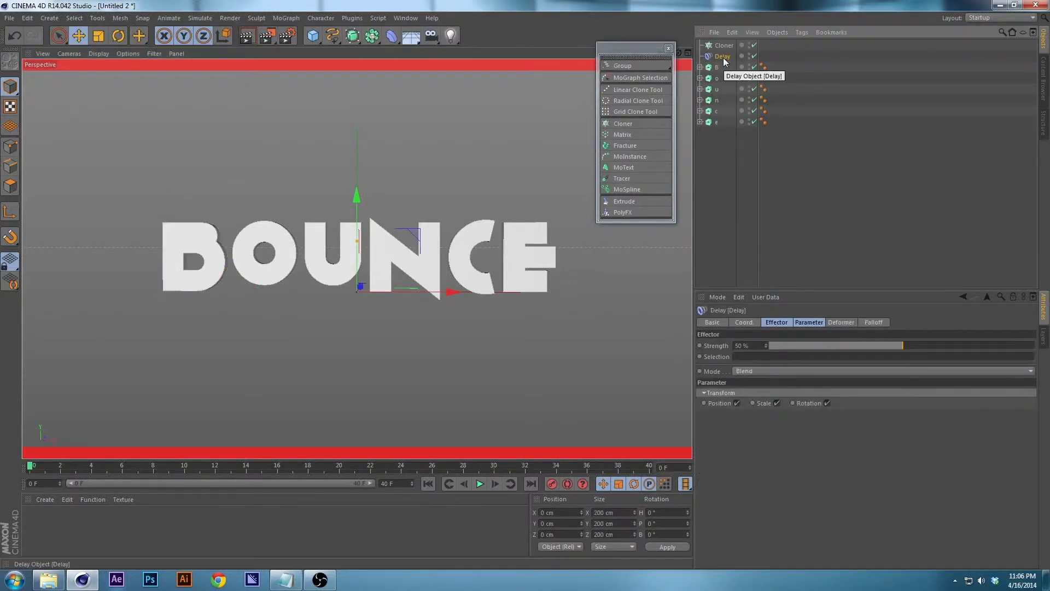
- Review the Cloner object's transform, object, coordinate and effectors settings, then clear the selection
{"action": "left_click", "coordinate": [722, 46]}
{"action": "left_click", "coordinate": [813, 322]}
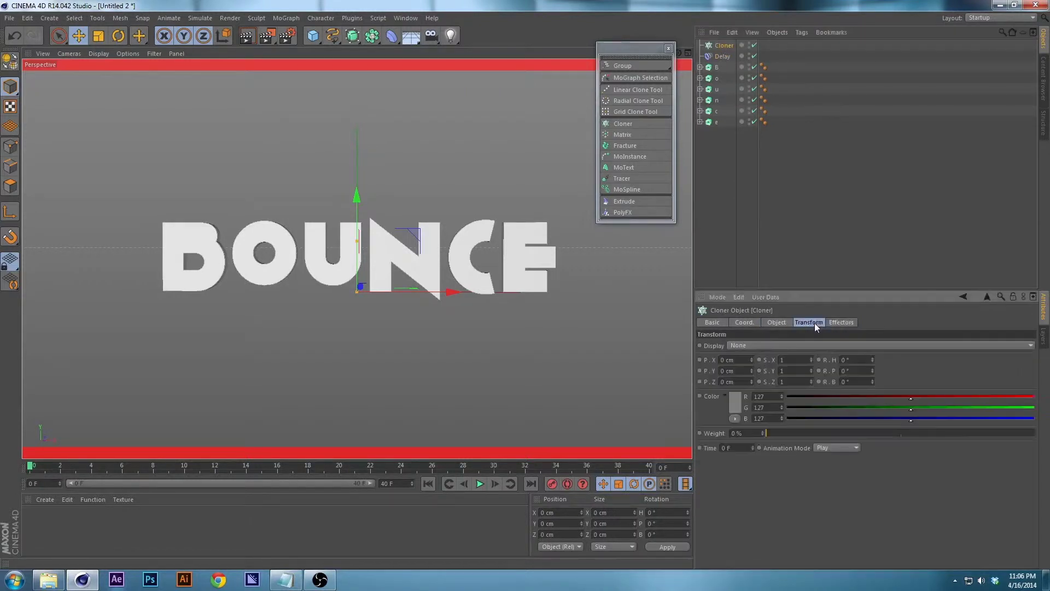
{"action": "left_click", "coordinate": [782, 322]}
{"action": "left_click", "coordinate": [744, 322]}
{"action": "left_click", "coordinate": [837, 322]}
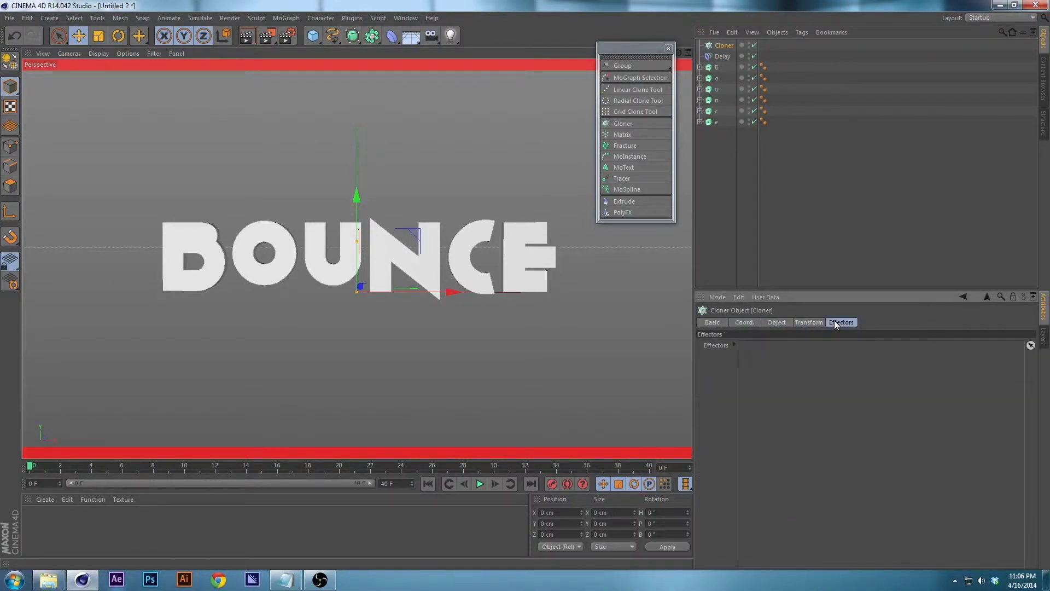
{"action": "left_click", "coordinate": [745, 321]}
{"action": "left_click", "coordinate": [705, 172]}
- Wrap each of the six extruded letters, B, o, u, n, c and e, in its own parent Fracture object
{"action": "left_click", "coordinate": [717, 68]}
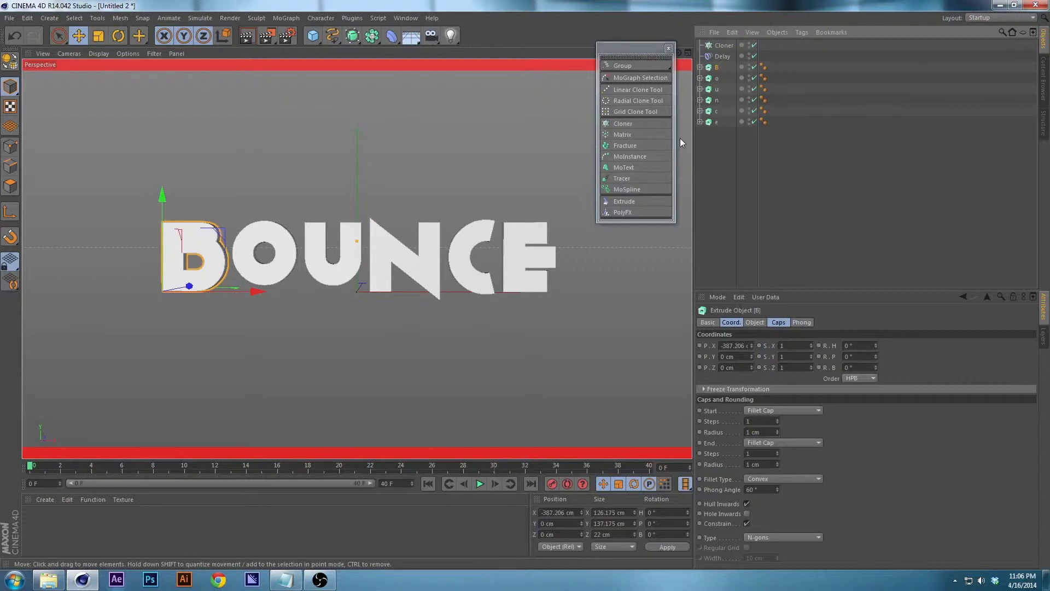
{"action": "left_click", "coordinate": [633, 147], "text": "alt"}
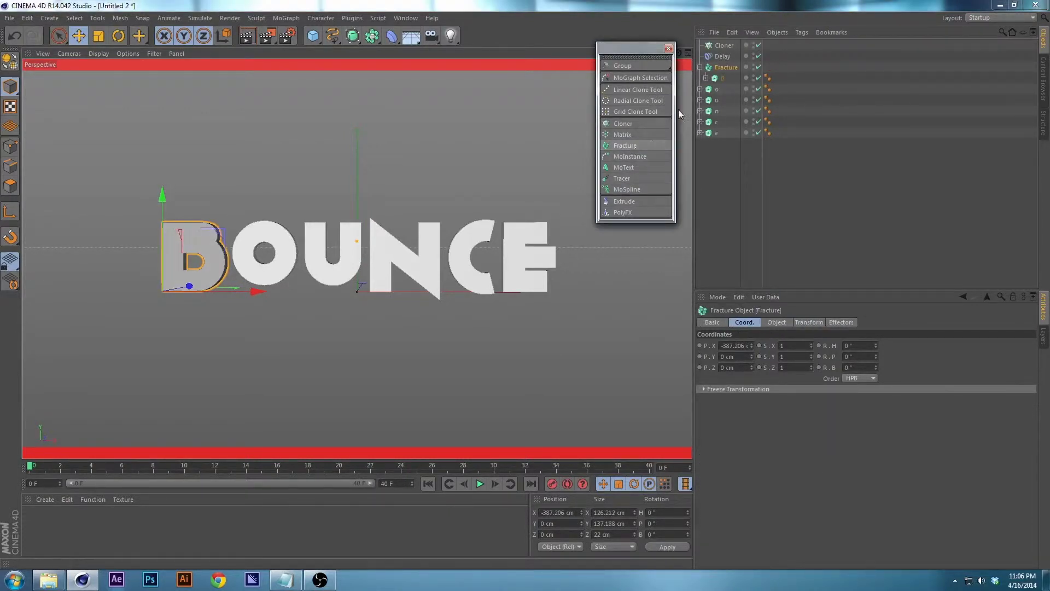
{"action": "left_click", "coordinate": [714, 91]}
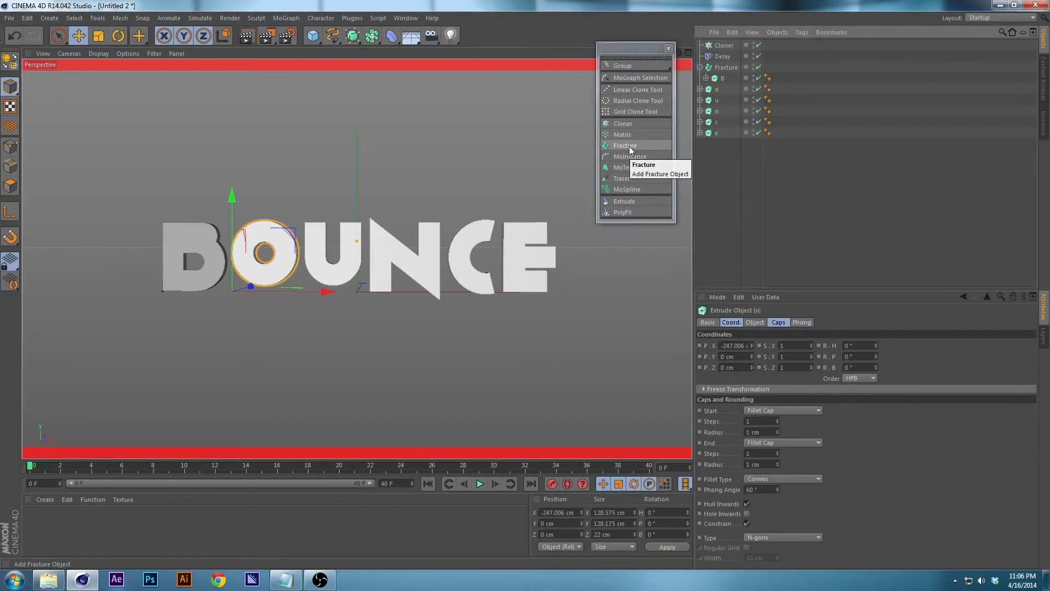
{"action": "left_click", "coordinate": [629, 146], "text": "alt"}
{"action": "left_click", "coordinate": [717, 111]}
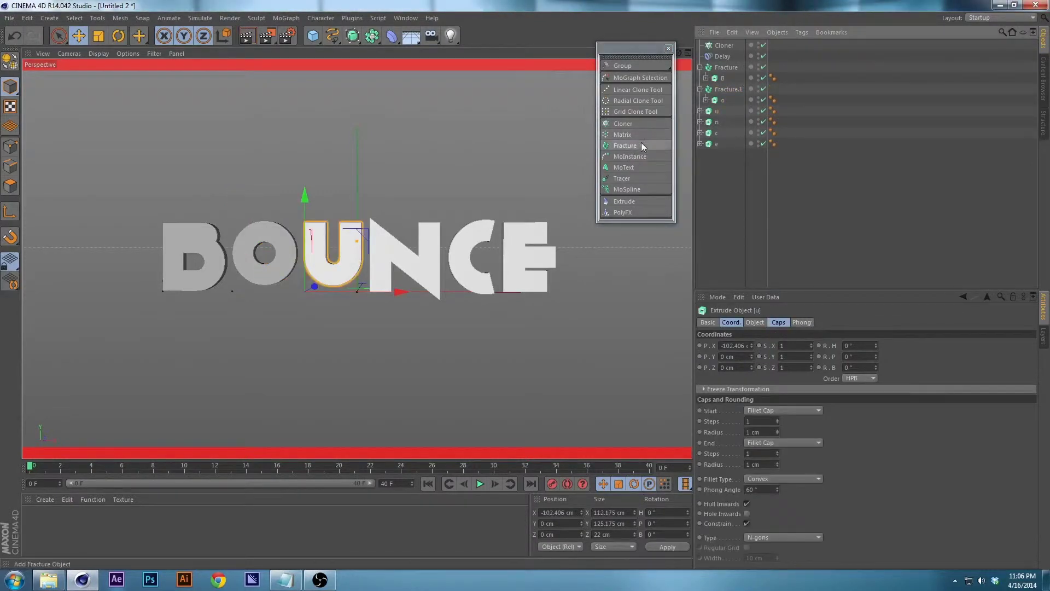
{"action": "left_click", "coordinate": [641, 145], "text": "alt"}
{"action": "left_click", "coordinate": [716, 133]}
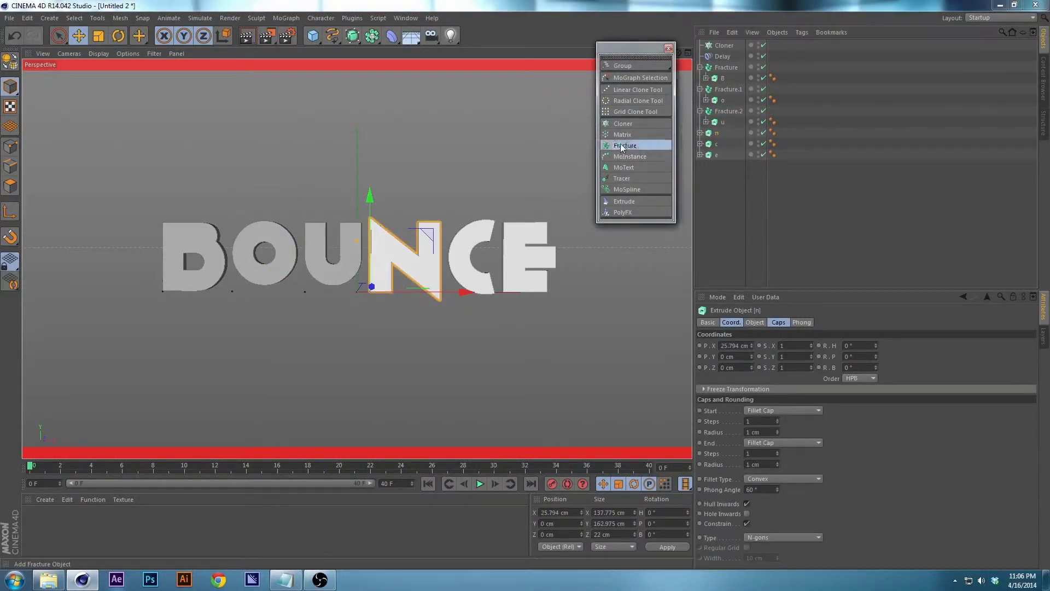
{"action": "left_click", "coordinate": [622, 146], "text": "alt"}
{"action": "left_click", "coordinate": [716, 154]}
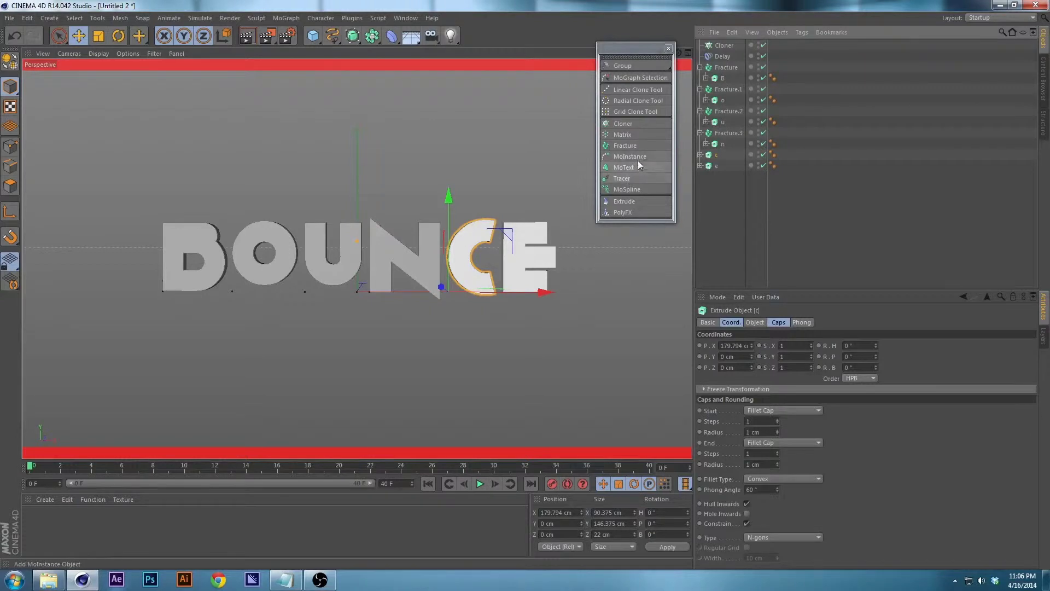
{"action": "left_click", "coordinate": [631, 144], "text": "alt"}
{"action": "left_click", "coordinate": [718, 177]}
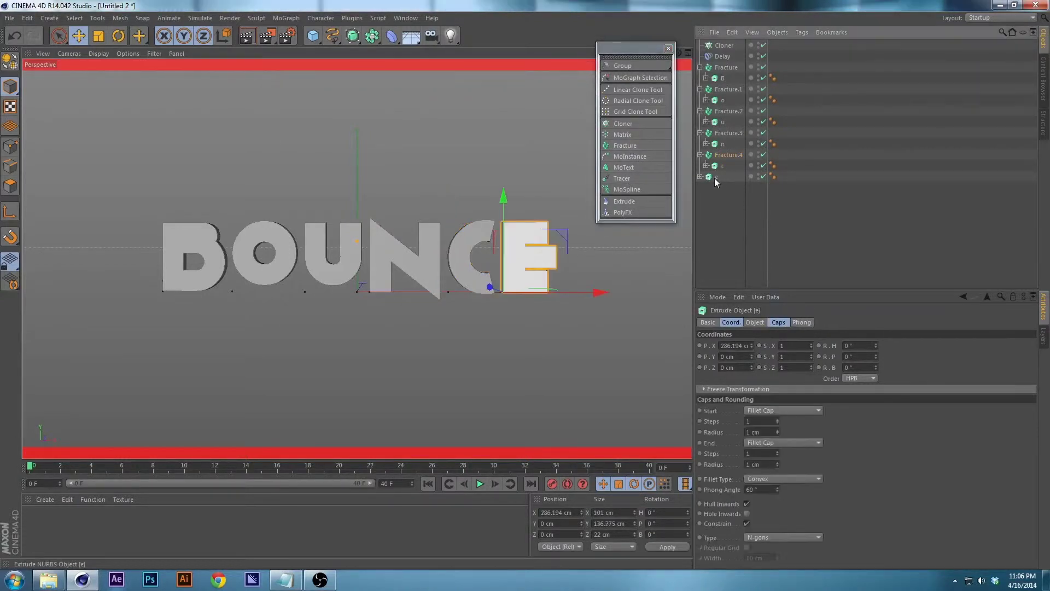
{"action": "left_click", "coordinate": [626, 145], "text": "alt"}
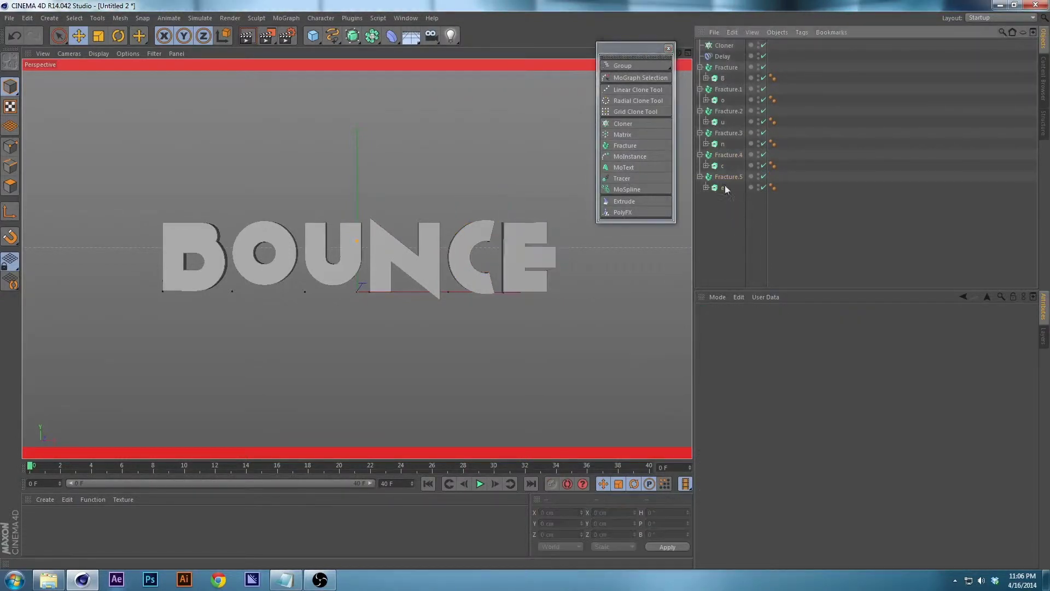
- Delete the Cloner object and shift the floating MoGraph palette slightly lower over the viewport
{"action": "left_click", "coordinate": [724, 46]}
{"action": "key", "text": "Delete"}
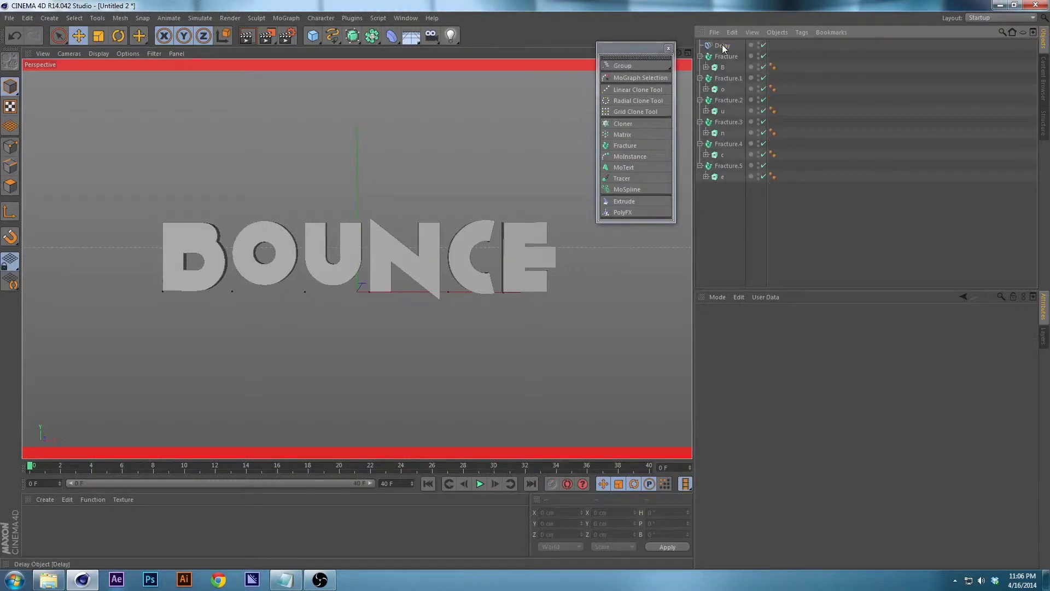
{"action": "left_click_drag", "start_coordinate": [641, 51], "coordinate": [641, 95]}
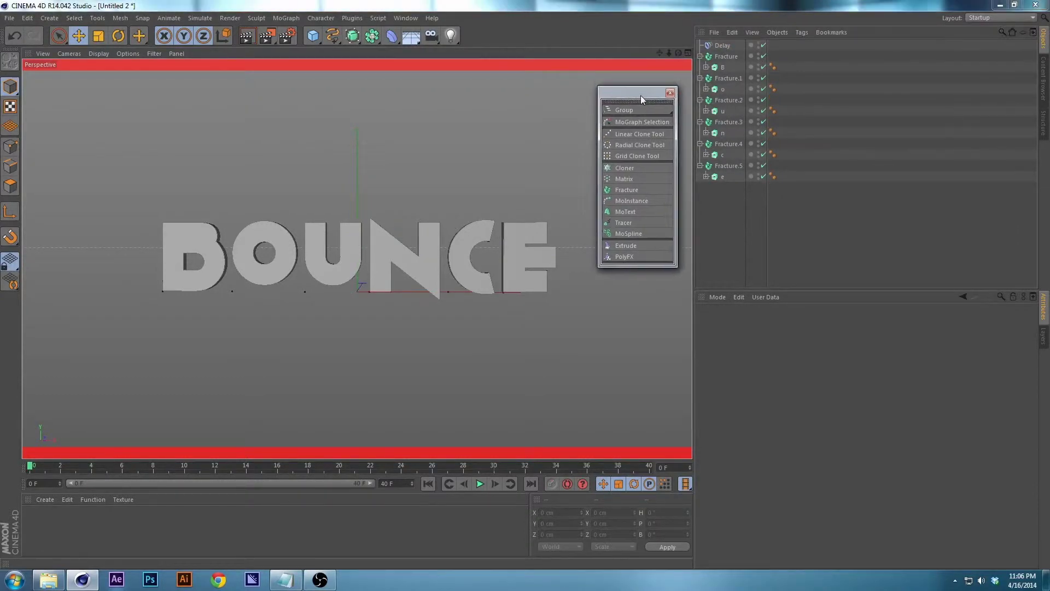
- Rename the Fracture objects holding the last three letters as e, c and n to match their contents
{"action": "double_click", "coordinate": [725, 166]}
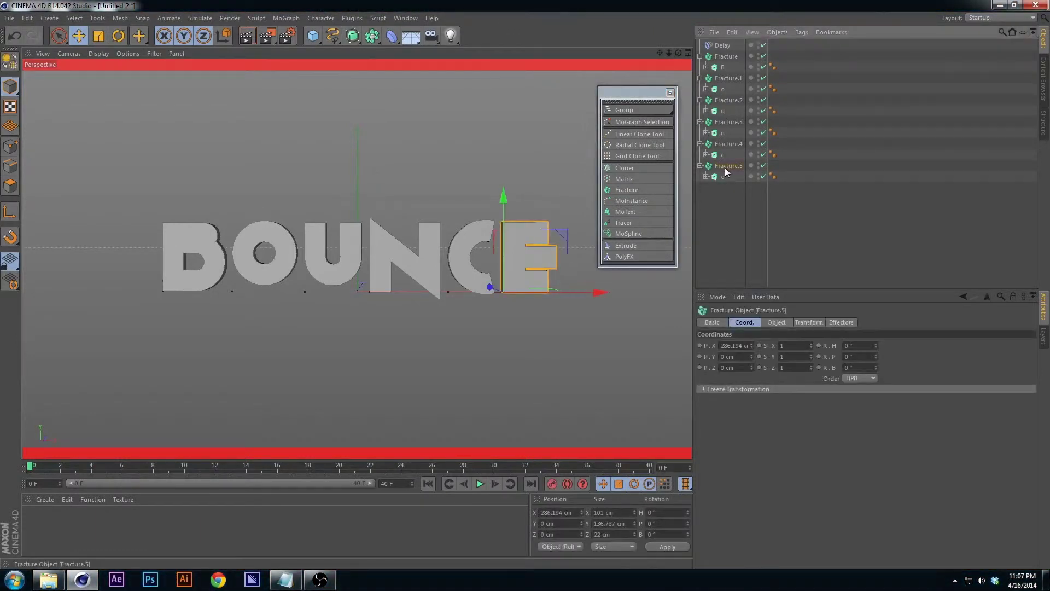
{"action": "type", "text": "e"}
{"action": "key", "text": "Return"}
{"action": "double_click", "coordinate": [731, 144]}
{"action": "type", "text": "c"}
{"action": "key", "text": "Return"}
{"action": "double_click", "coordinate": [730, 122]}
{"action": "type", "text": "n"}
{"action": "key", "text": "Return"}
- Rename the Fracture objects holding the first three letters as u, o and B to match their contents
{"action": "double_click", "coordinate": [731, 100]}
{"action": "type", "text": "u"}
{"action": "key", "text": "Return"}
{"action": "double_click", "coordinate": [731, 78]}
{"action": "type", "text": "o"}
{"action": "key", "text": "Return"}
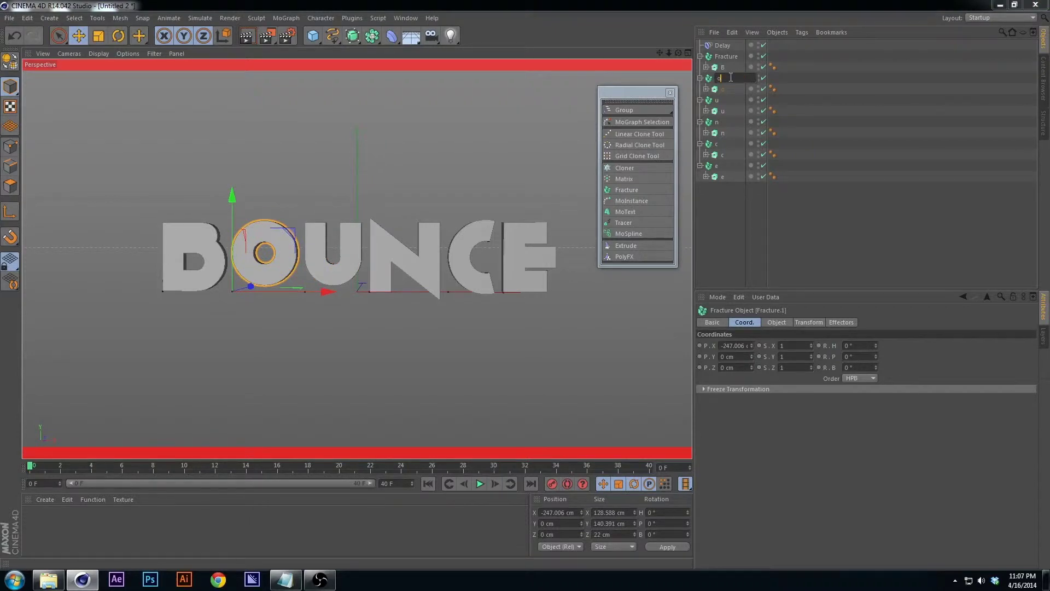
{"action": "double_click", "coordinate": [729, 57]}
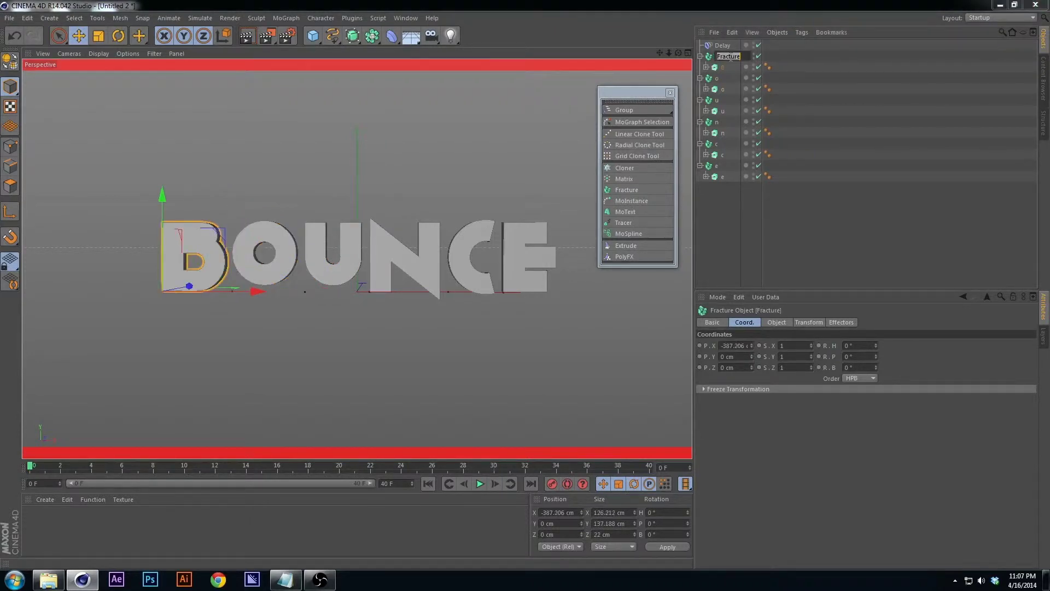
{"action": "type", "text": "B"}
{"action": "key", "text": "Return"}
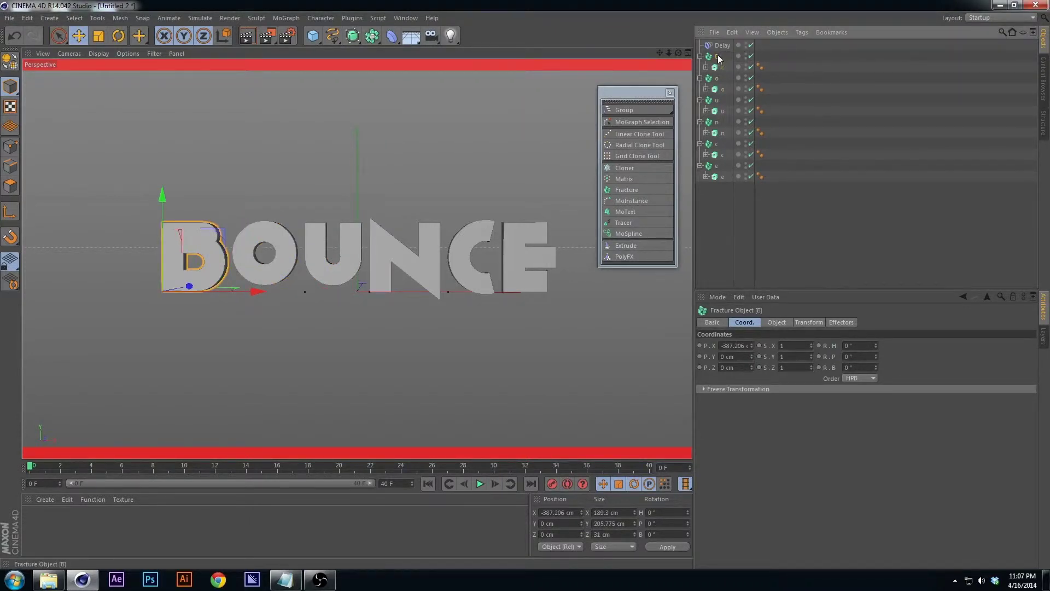
- Examine the basic, coordinate, object, transform and effectors settings of the letter B's Fracture object
{"action": "left_click", "coordinate": [726, 204]}
{"action": "left_click", "coordinate": [717, 57]}
{"action": "left_click", "coordinate": [716, 78], "text": "ctrl"}
{"action": "left_click", "coordinate": [718, 58]}
{"action": "left_click", "coordinate": [848, 326]}
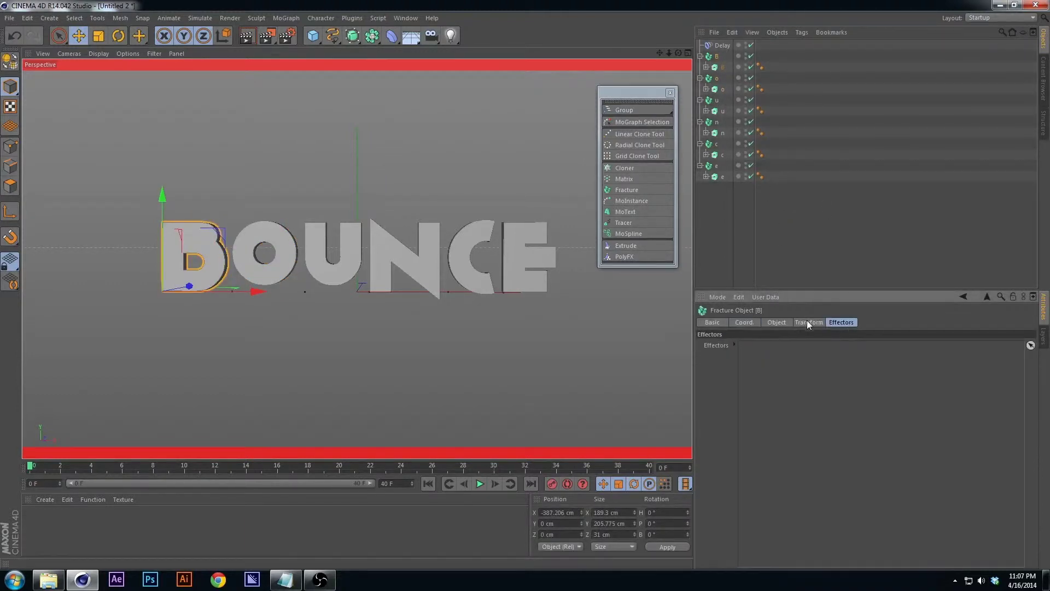
{"action": "left_click", "coordinate": [714, 322]}
{"action": "left_click", "coordinate": [745, 322]}
{"action": "left_click", "coordinate": [776, 323]}
{"action": "left_click", "coordinate": [809, 322]}
{"action": "left_click", "coordinate": [839, 323]}
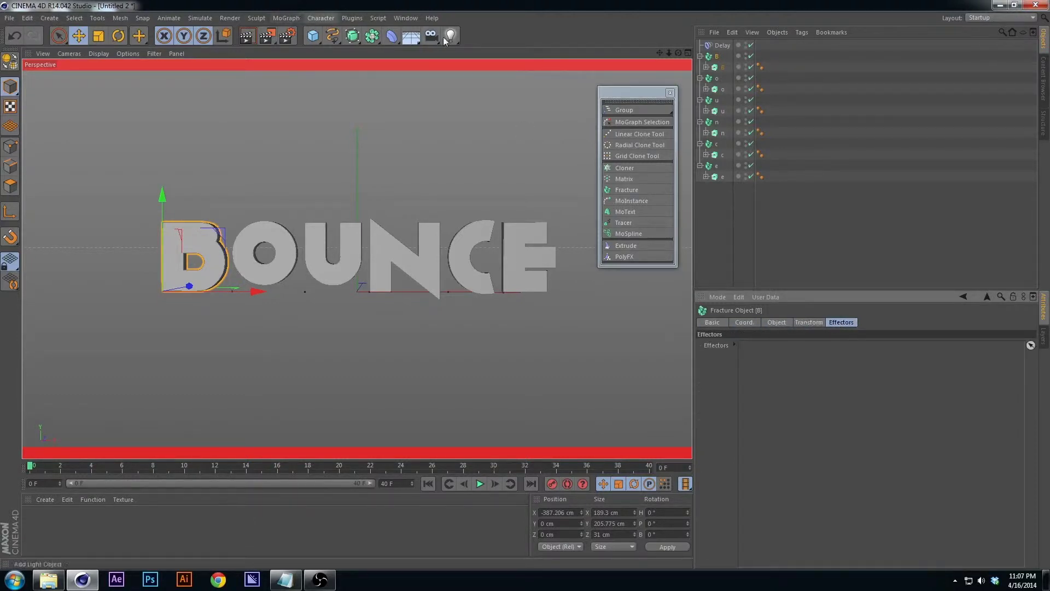
- Add the Delay effector to the effectors list of each of the six letter Fracture objects and close the floating MoGraph palette
{"action": "left_click_drag", "start_coordinate": [720, 45], "coordinate": [877, 422]}
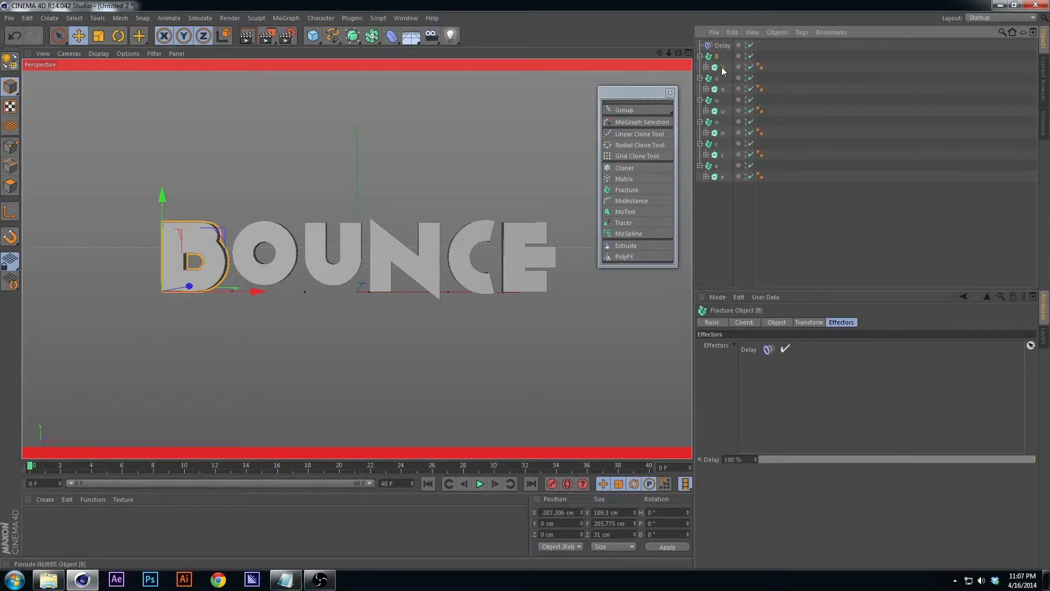
{"action": "left_click", "coordinate": [723, 88]}
{"action": "left_click_drag", "start_coordinate": [816, 406], "coordinate": [816, 406]}
{"action": "left_click", "coordinate": [723, 110]}
{"action": "left_click_drag", "start_coordinate": [720, 45], "coordinate": [809, 383]}
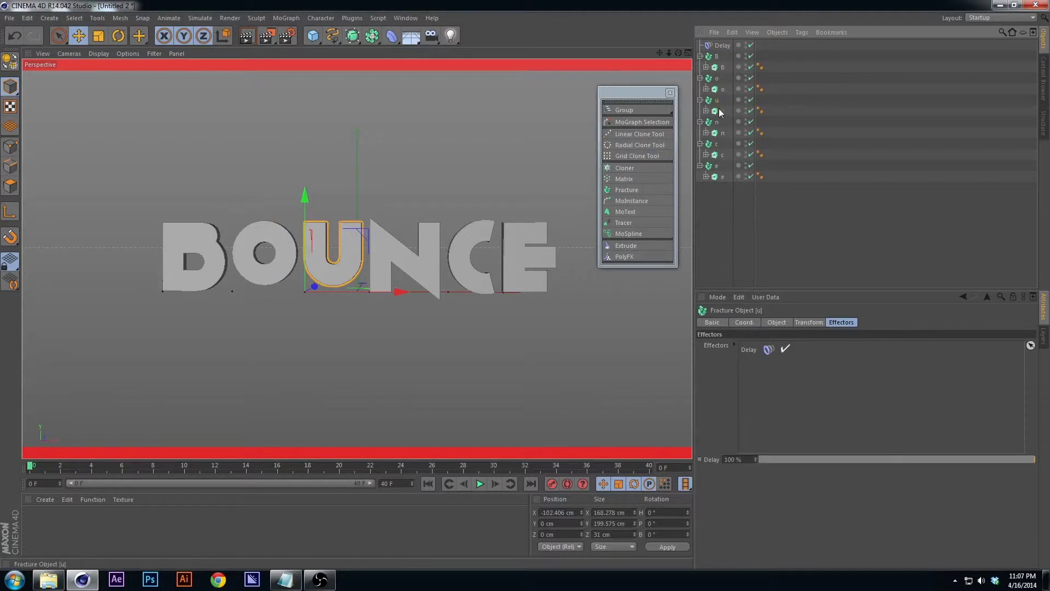
{"action": "left_click", "coordinate": [722, 133]}
{"action": "left_click_drag", "start_coordinate": [719, 45], "coordinate": [769, 350]}
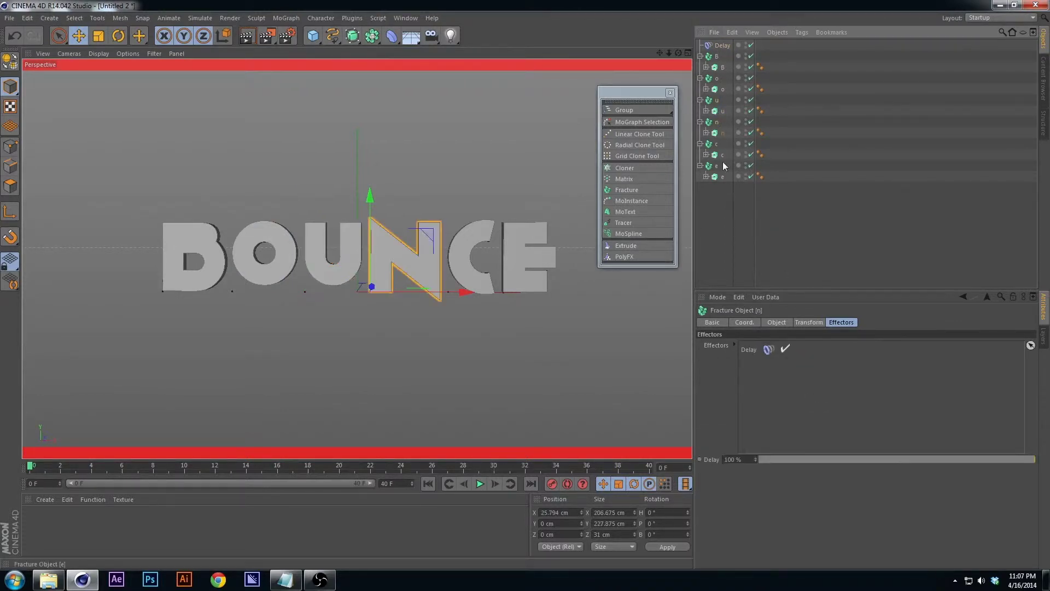
{"action": "left_click", "coordinate": [723, 154]}
{"action": "left_click_drag", "start_coordinate": [720, 45], "coordinate": [769, 356]}
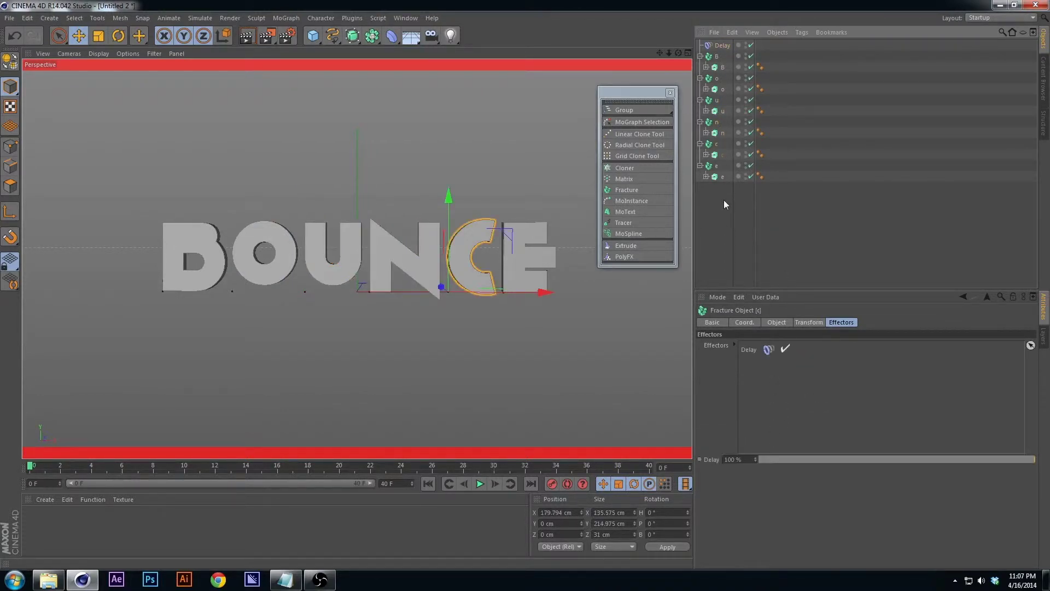
{"action": "left_click", "coordinate": [723, 176]}
{"action": "left_click_drag", "start_coordinate": [758, 299], "coordinate": [769, 353]}
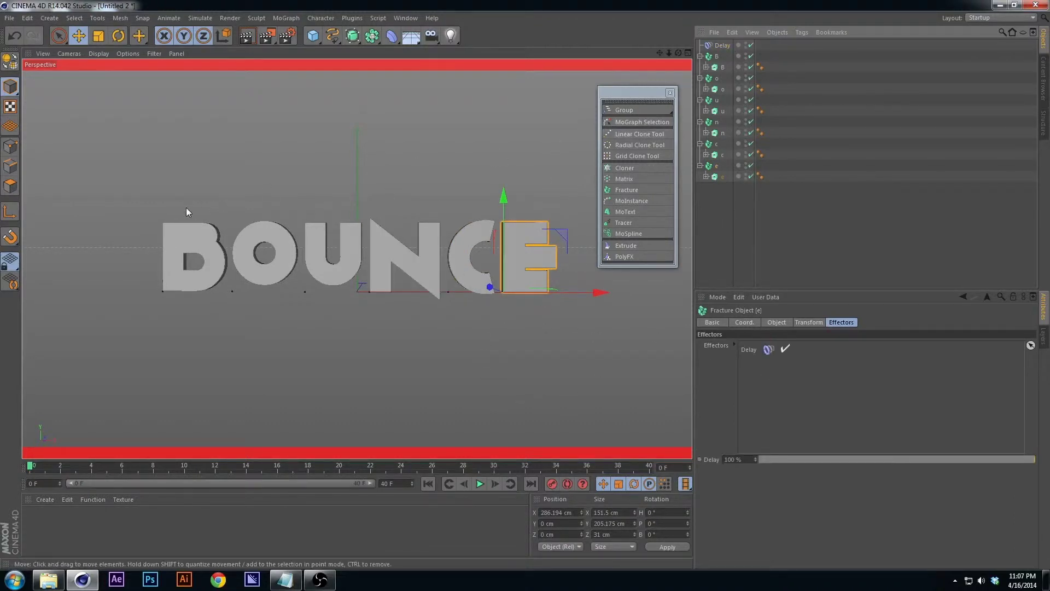
{"action": "left_click", "coordinate": [671, 96]}
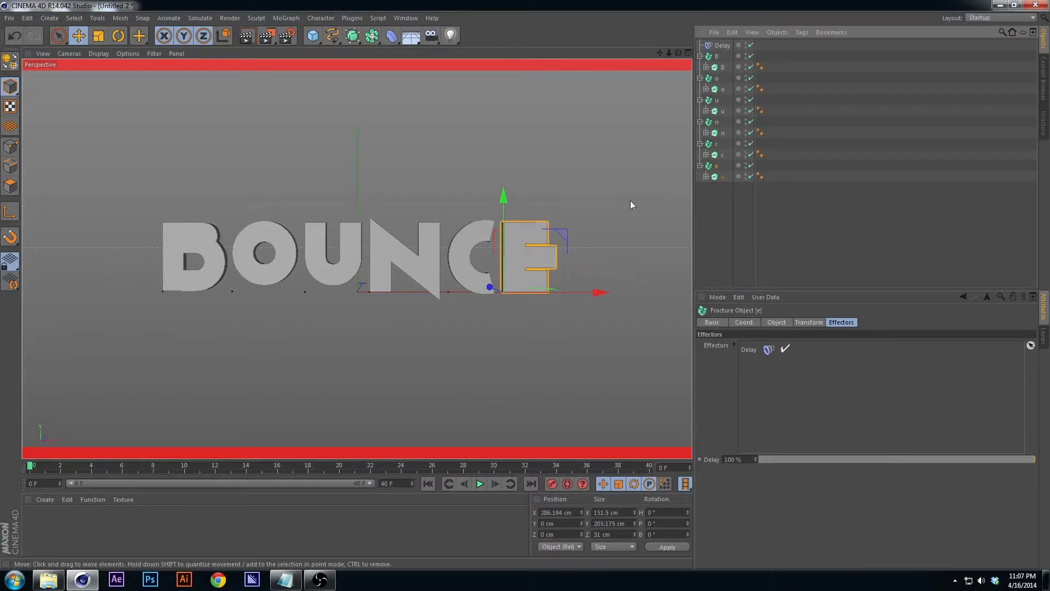
- Review the Delay effector's parameter, deformer and falloff settings, ending on its strength and mode options
{"action": "left_click", "coordinate": [559, 220]}
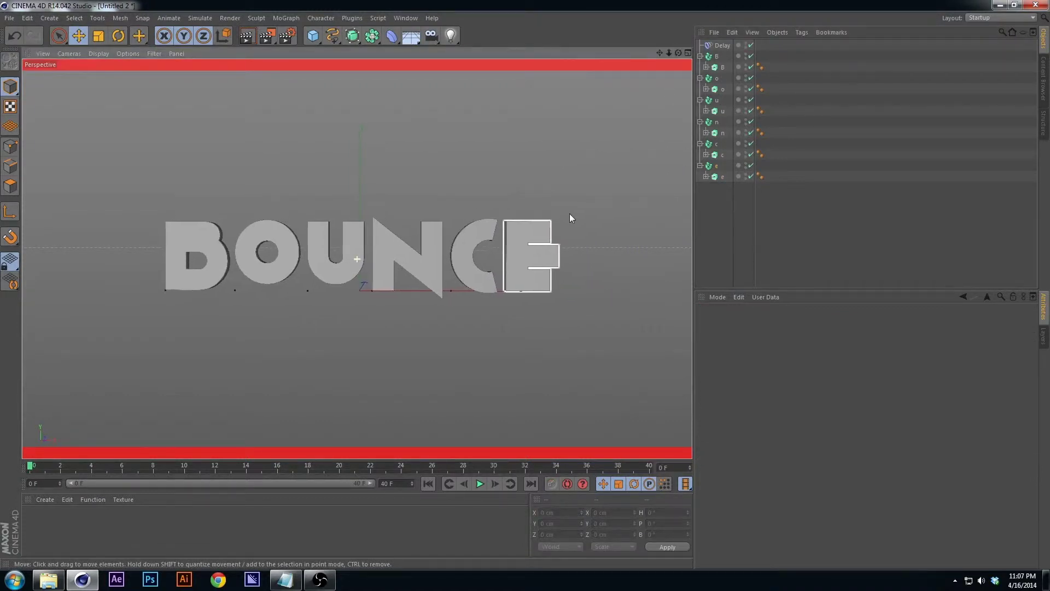
{"action": "left_click", "coordinate": [722, 45]}
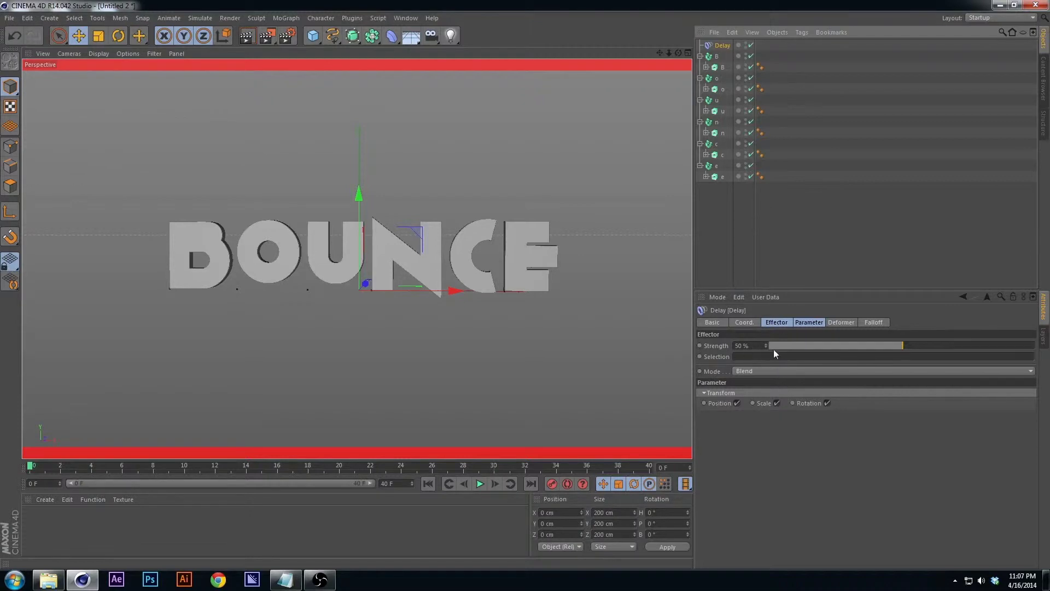
{"action": "left_click", "coordinate": [809, 323]}
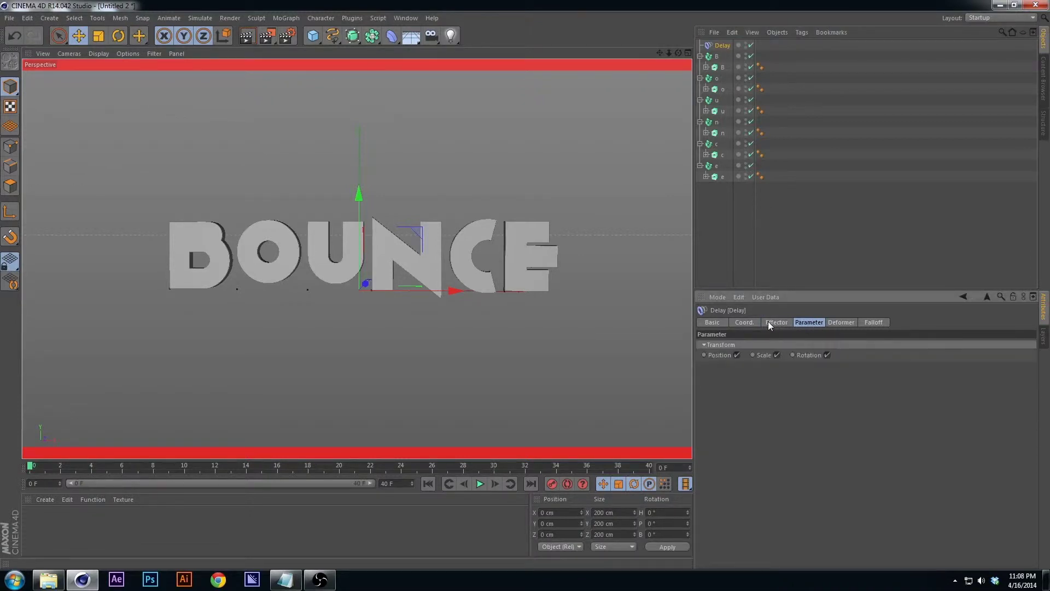
{"action": "left_click", "coordinate": [850, 322]}
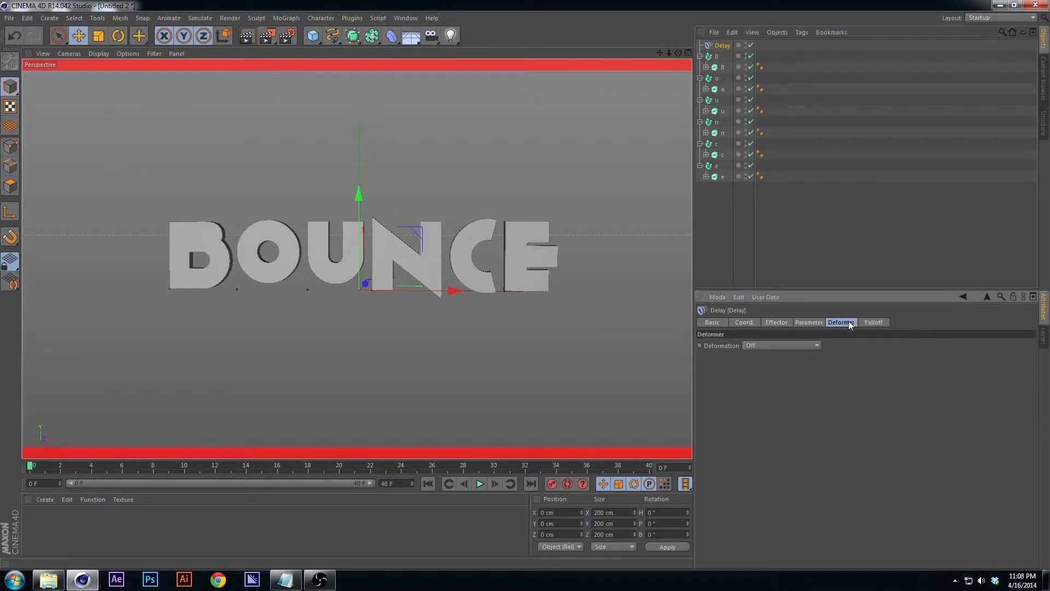
{"action": "left_click", "coordinate": [879, 322]}
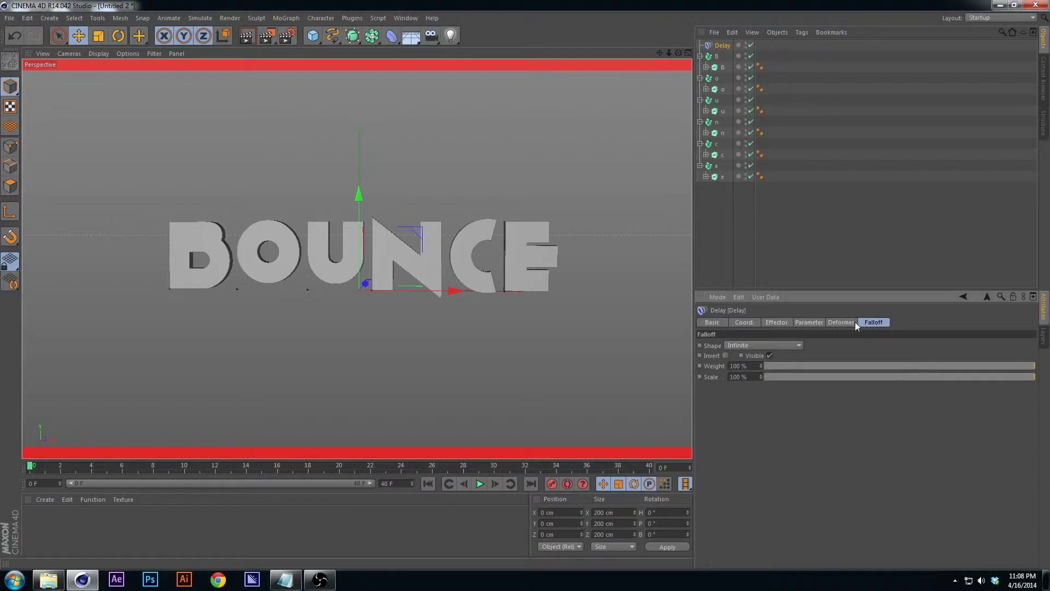
{"action": "left_click", "coordinate": [778, 322]}
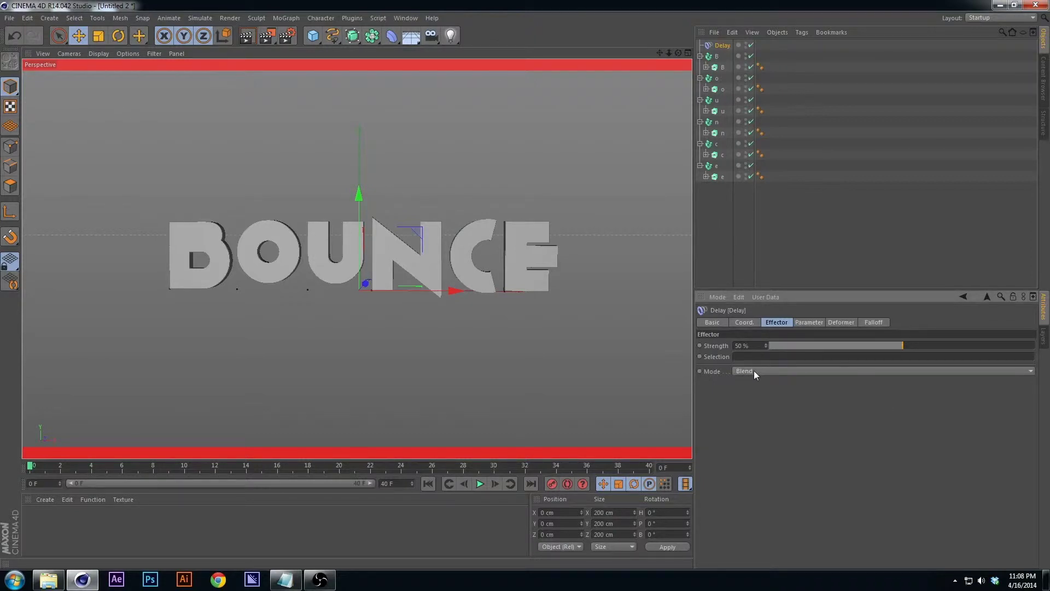
- Try moving the letter B's Fracture object vertically in the viewport and undo the move
{"action": "left_click", "coordinate": [212, 264]}
{"action": "left_click_drag", "start_coordinate": [168, 230], "coordinate": [176, 391]}
{"action": "key", "text": "ctrl+z"}
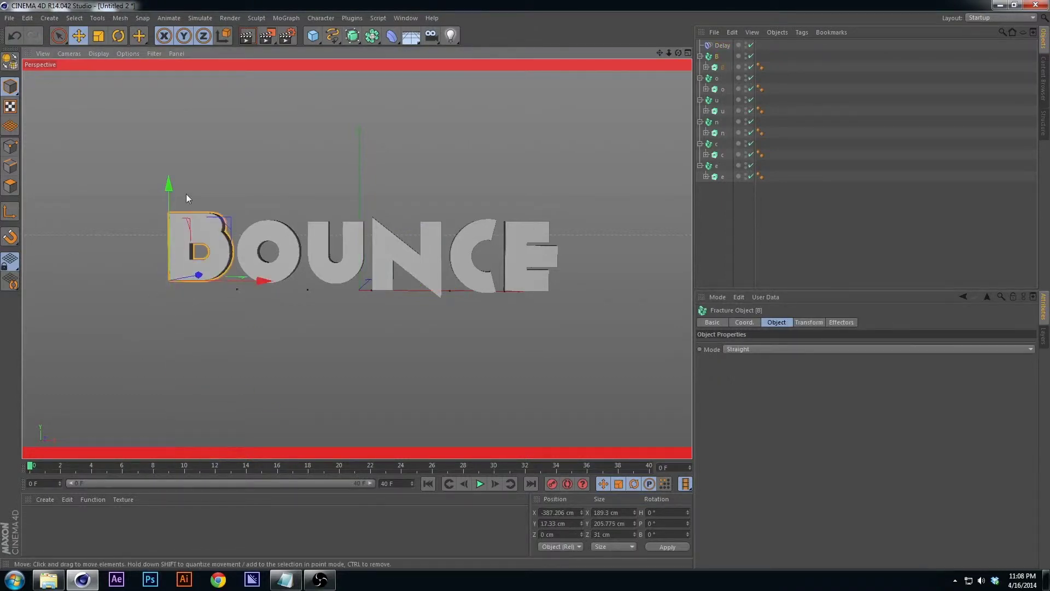
- Set the Delay effector's mode to Spring
{"action": "left_click", "coordinate": [722, 48]}
{"action": "left_click", "coordinate": [749, 373]}
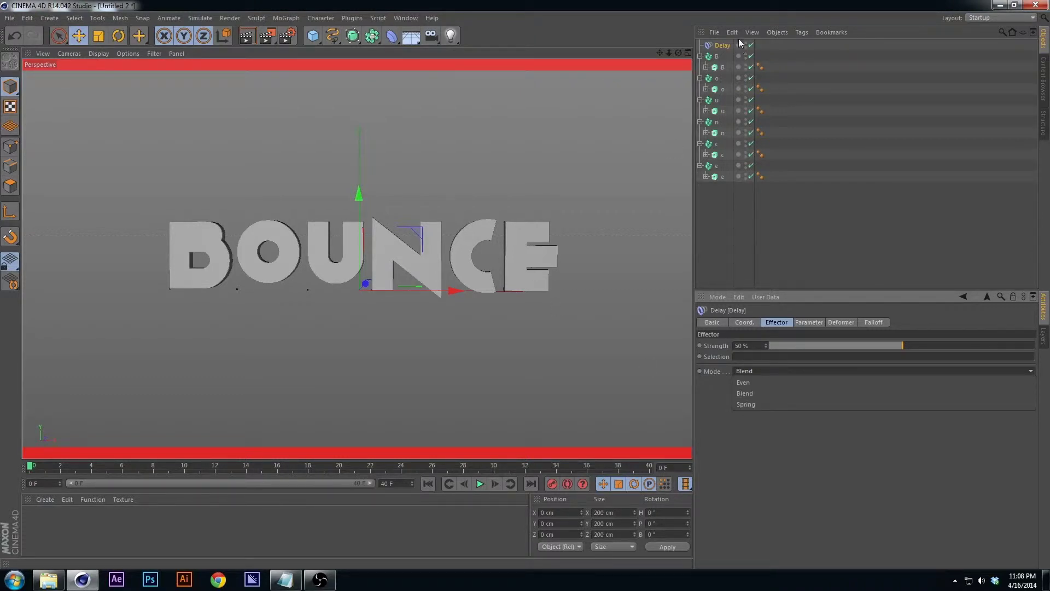
{"action": "left_click", "coordinate": [748, 405]}
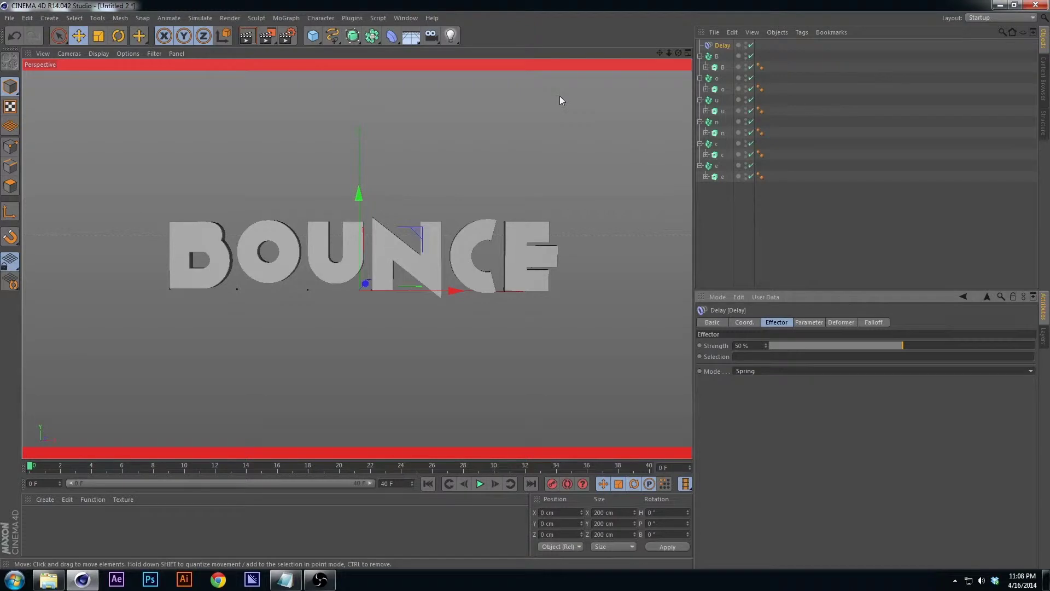
- Select the six letters' Extrude objects together and record a keyframe for their raised position at frame 15
{"action": "left_click", "coordinate": [722, 66]}
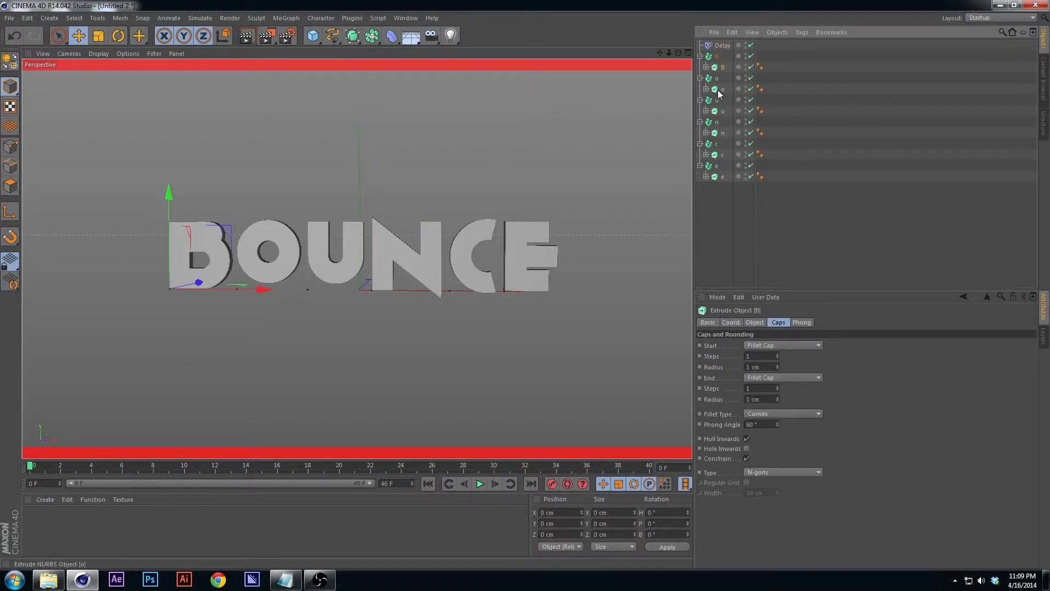
{"action": "left_click", "coordinate": [718, 91], "text": "ctrl"}
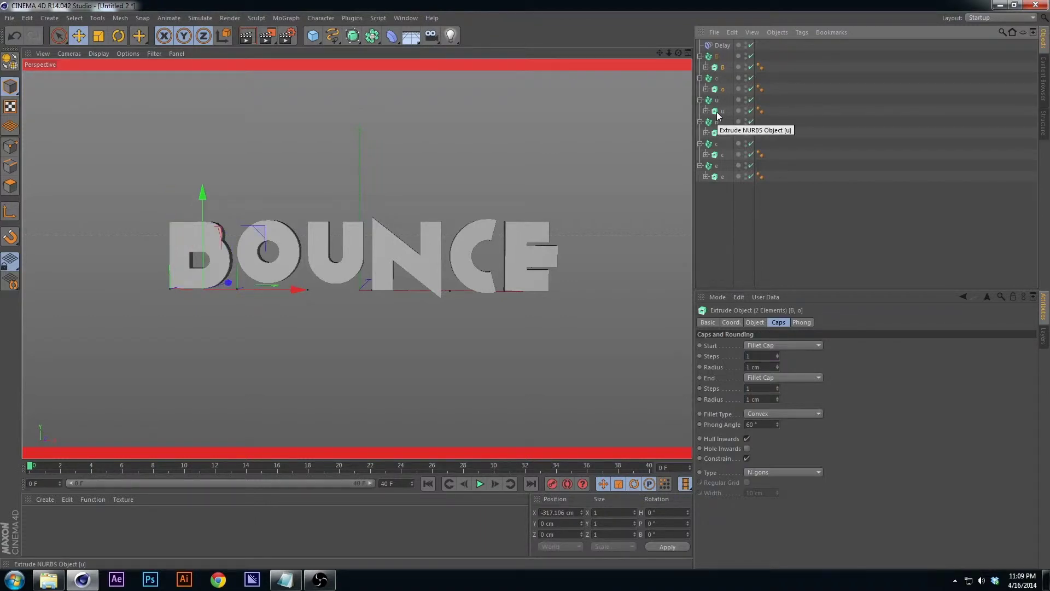
{"action": "left_click", "coordinate": [719, 112], "text": "ctrl"}
{"action": "left_click", "coordinate": [719, 134], "text": "ctrl"}
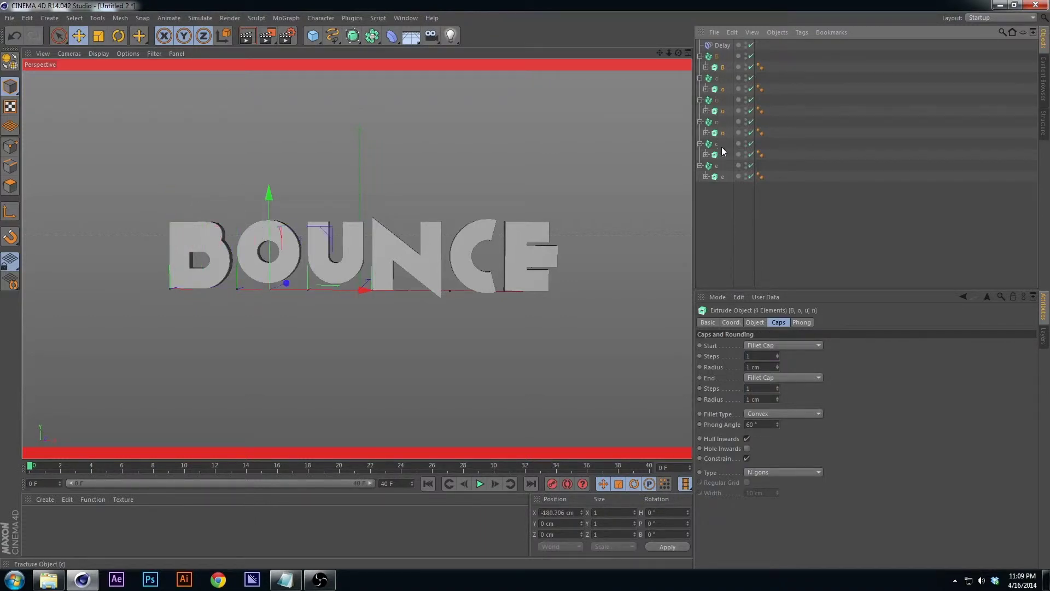
{"action": "left_click", "coordinate": [718, 156], "text": "ctrl"}
{"action": "left_click", "coordinate": [720, 177], "text": "ctrl"}
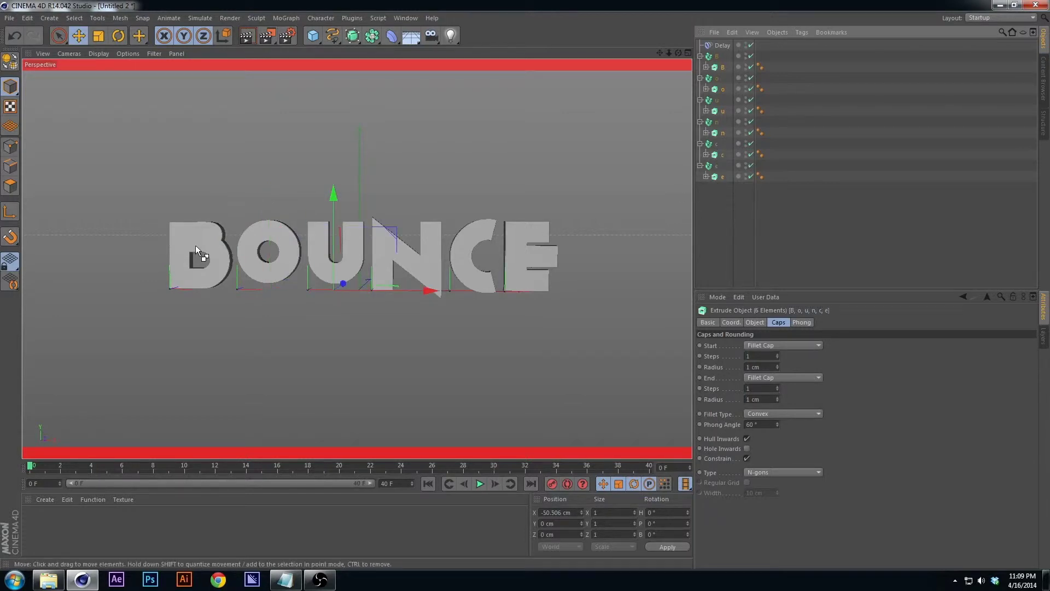
{"action": "left_click", "coordinate": [552, 484]}
{"action": "left_click_drag", "start_coordinate": [31, 470], "coordinate": [223, 477]}
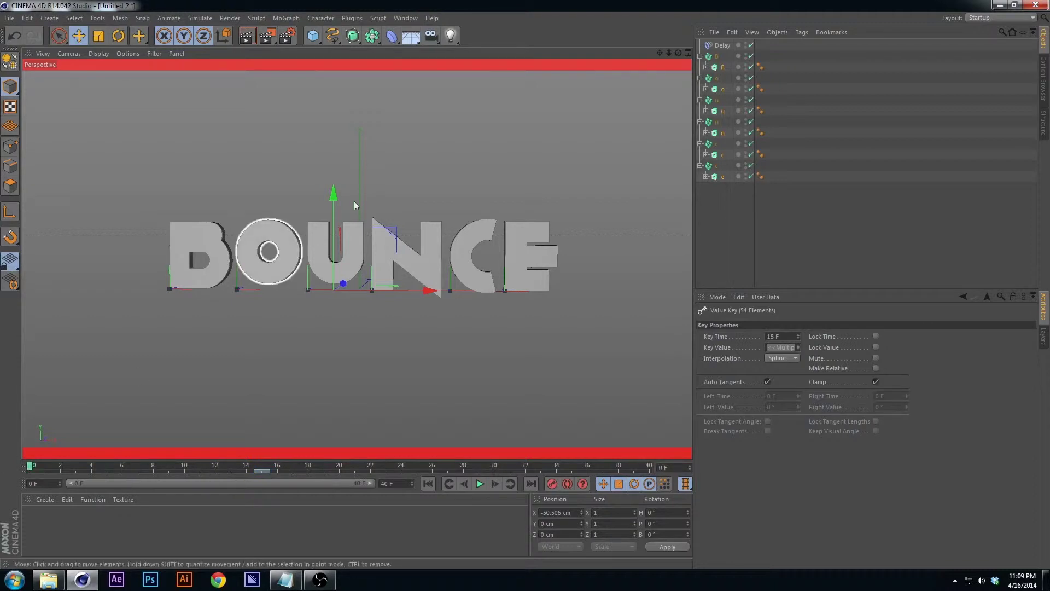
- Lower the six selected letters to about Y -437 cm at frame 0 and record a keyframe
{"action": "left_click_drag", "start_coordinate": [335, 226], "coordinate": [337, 219]}
{"action": "left_click_drag", "start_coordinate": [342, 373], "coordinate": [340, 410]}
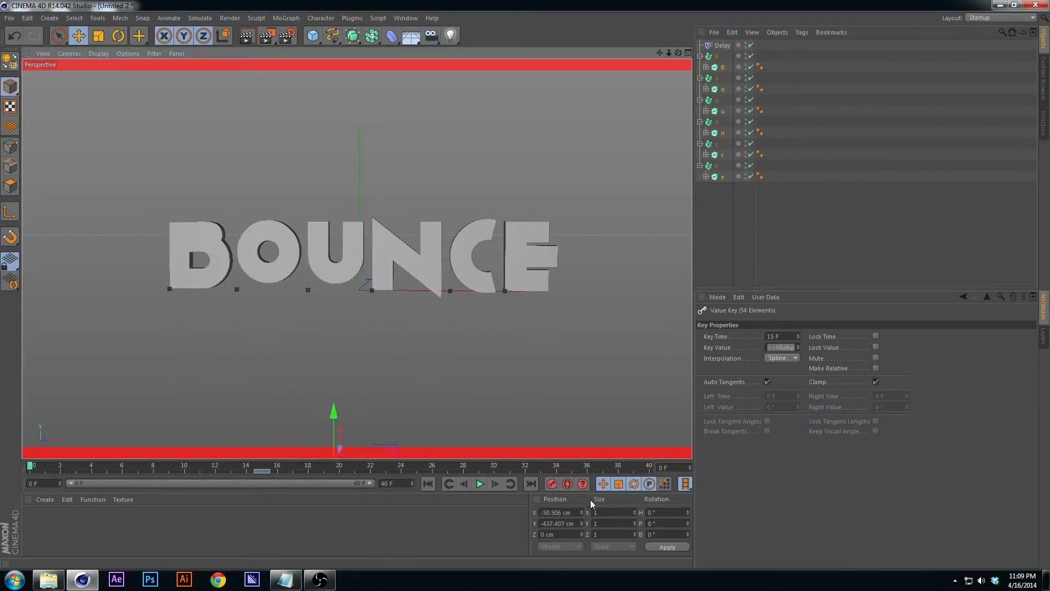
{"action": "left_click", "coordinate": [552, 484]}
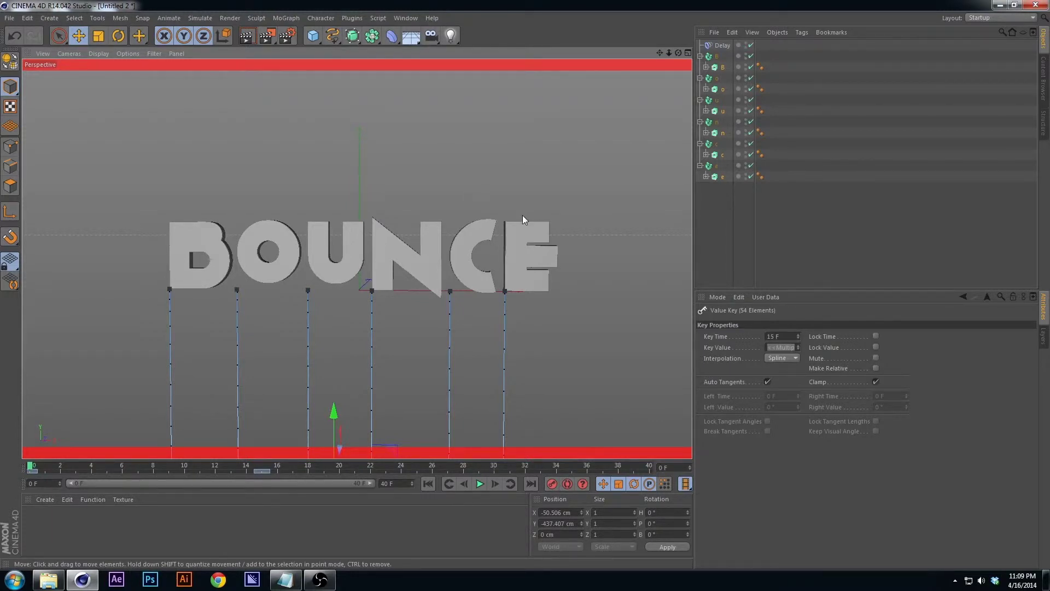
- Lower the letters further to about Y -520 cm at frame 0, update their keyframe and scrub the opening frames
{"action": "mouse_move", "coordinate": [32, 468]}
{"action": "left_mouse_down"}
{"action": "mouse_move", "coordinate": [84, 465]}
{"action": "mouse_move", "coordinate": [18, 483]}
{"action": "left_mouse_up"}
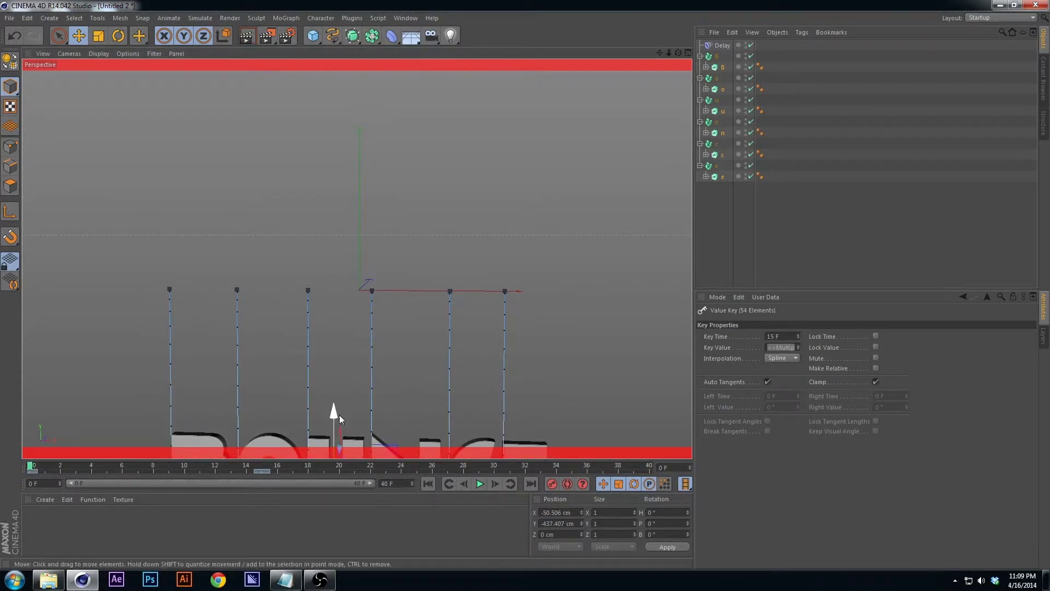
{"action": "left_click_drag", "start_coordinate": [334, 414], "coordinate": [332, 453]}
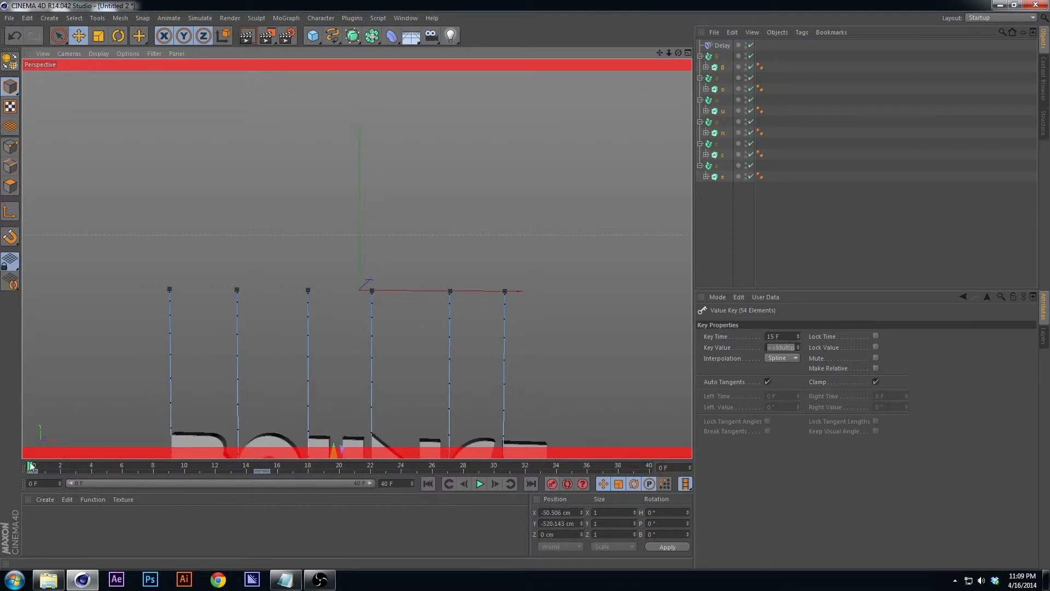
{"action": "left_click_drag", "start_coordinate": [68, 467], "coordinate": [36, 471]}
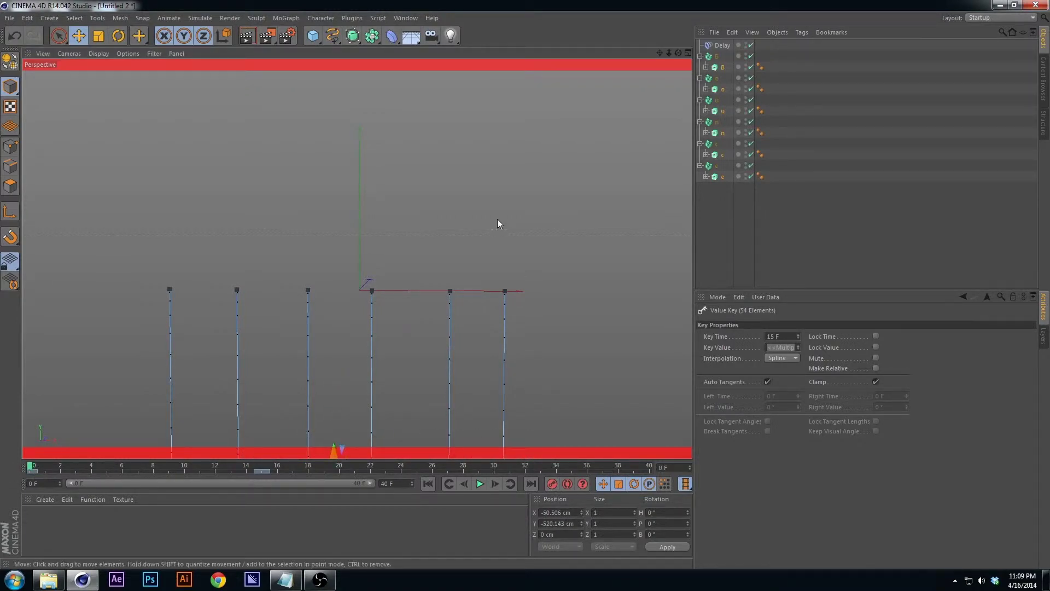
- Shorten the rise by moving the letters' raised-position keyframe to frame 10, and finally frame 7, playing back each timing
{"action": "key", "text": "F8"}
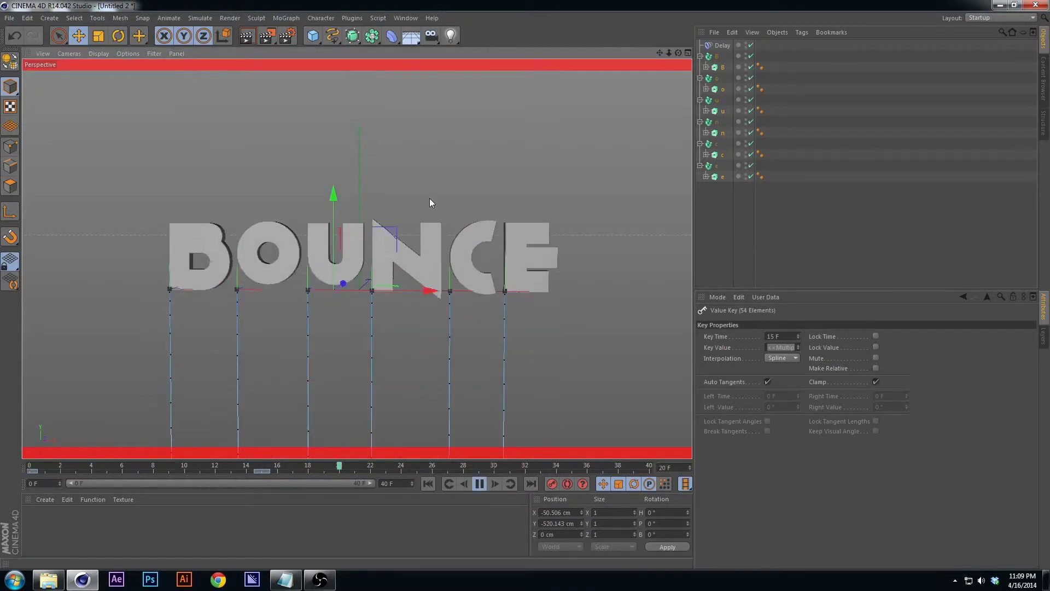
{"action": "key", "text": "F8"}
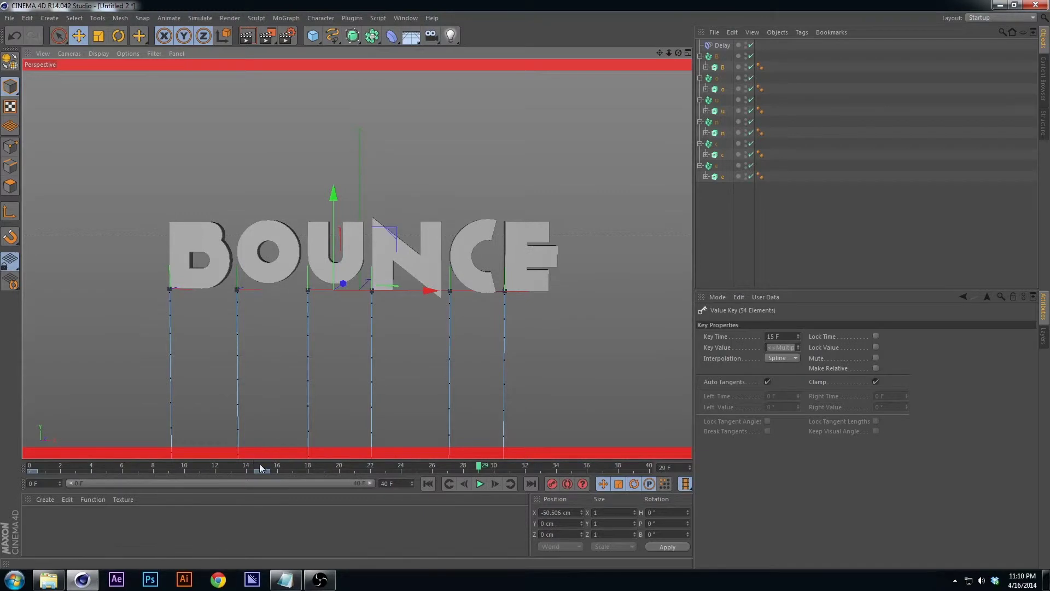
{"action": "left_click", "coordinate": [261, 470]}
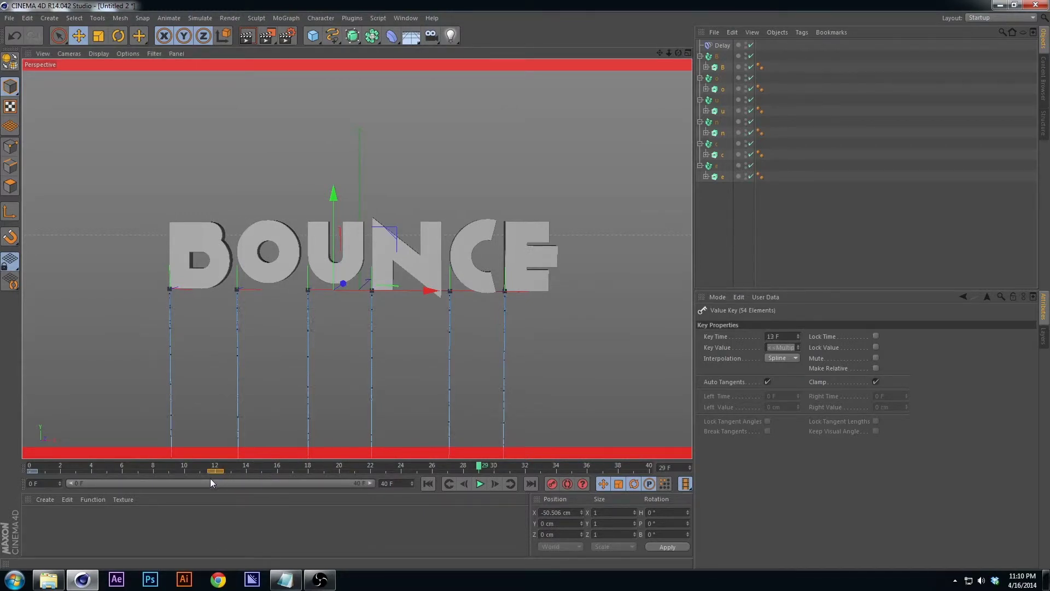
{"action": "left_click_drag", "start_coordinate": [155, 479], "coordinate": [188, 479]}
{"action": "key", "text": "F8"}
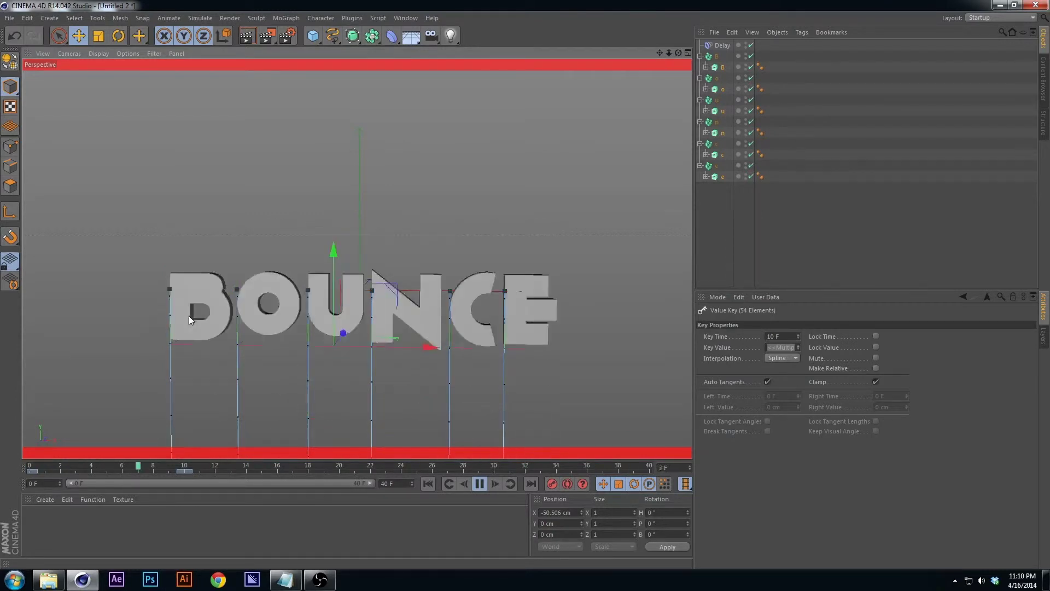
{"action": "key", "text": "F8"}
{"action": "left_click_drag", "start_coordinate": [184, 473], "coordinate": [131, 479]}
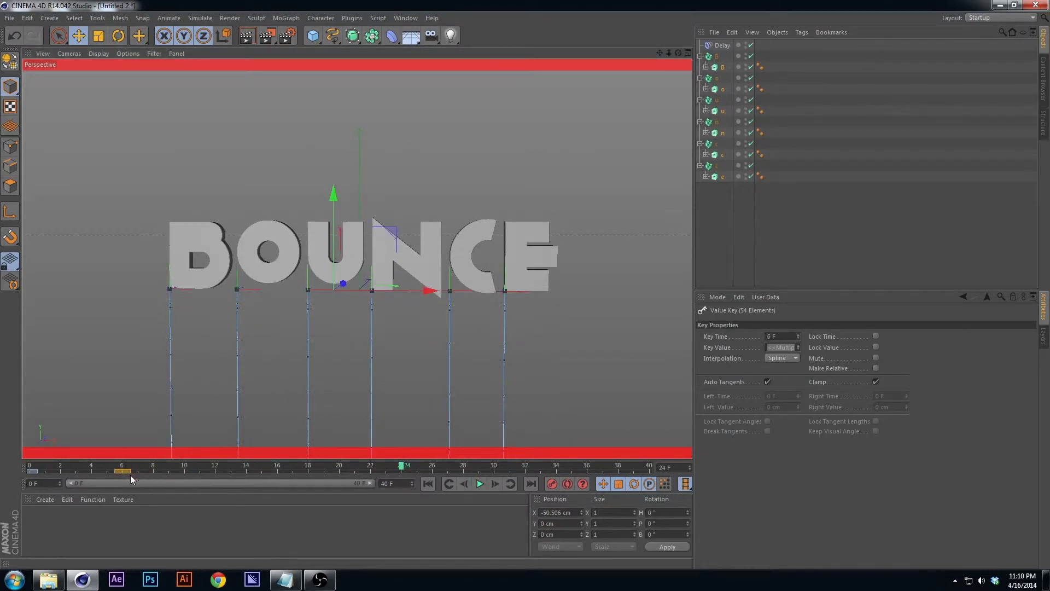
{"action": "key", "text": "F8"}
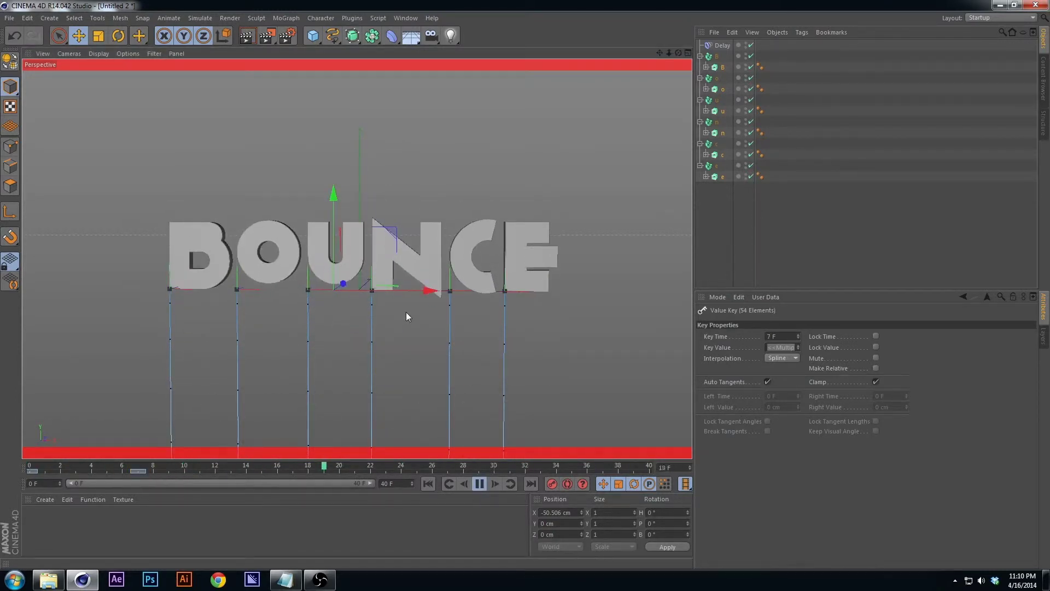
{"action": "key", "text": "F8"}
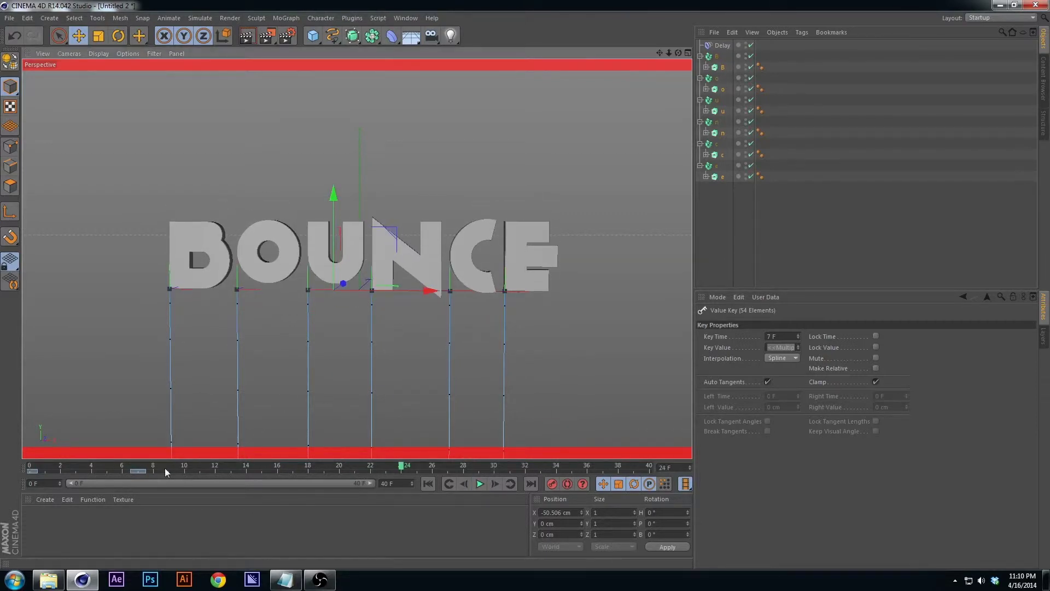
- Scrub and play back the letter animation to examine the timing of the rise and spring motion
{"action": "left_click_drag", "start_coordinate": [104, 468], "coordinate": [492, 462]}
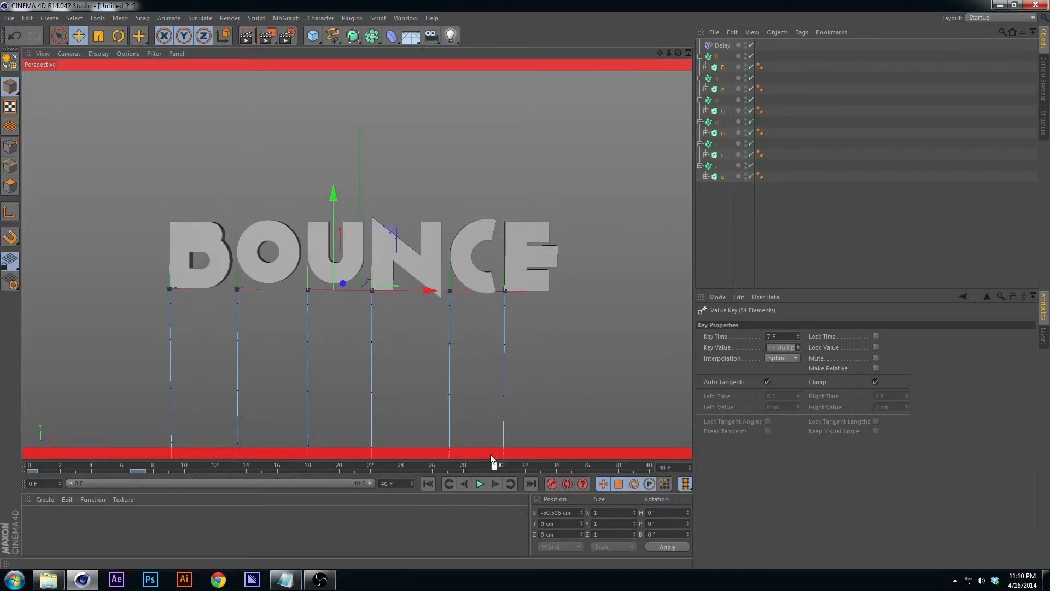
{"action": "mouse_move", "coordinate": [155, 476]}
{"action": "left_mouse_down"}
{"action": "mouse_move", "coordinate": [25, 493]}
{"action": "mouse_move", "coordinate": [330, 493]}
{"action": "left_mouse_up"}
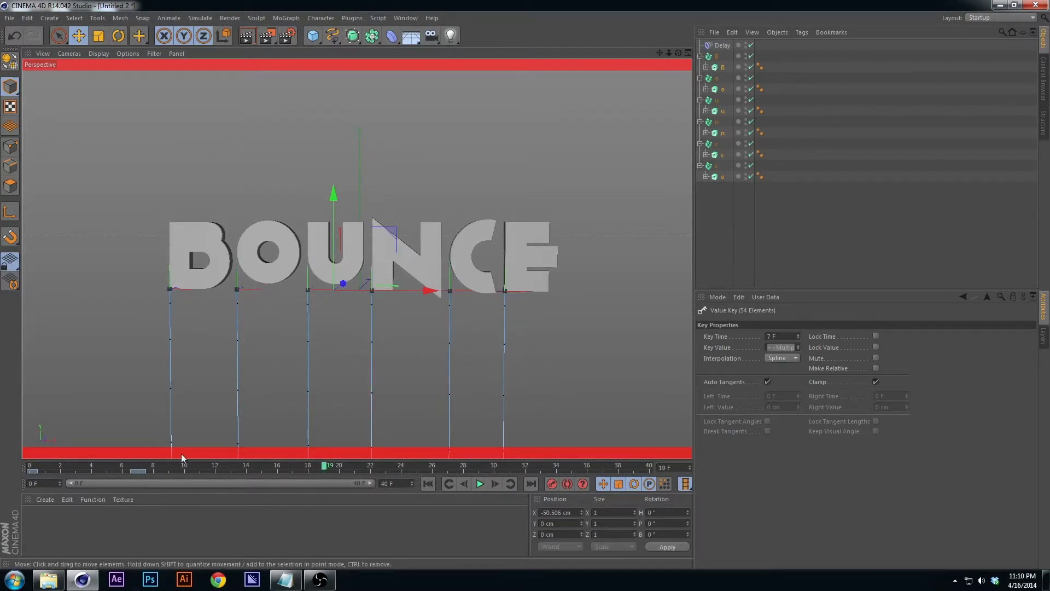
{"action": "left_click_drag", "start_coordinate": [144, 466], "coordinate": [30, 466]}
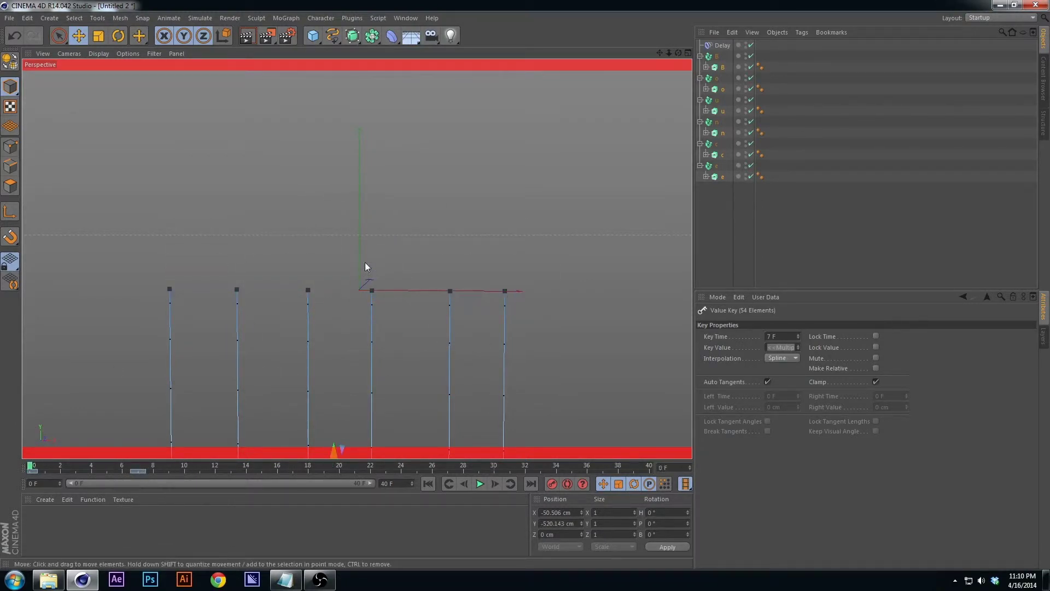
{"action": "key", "text": "F8"}
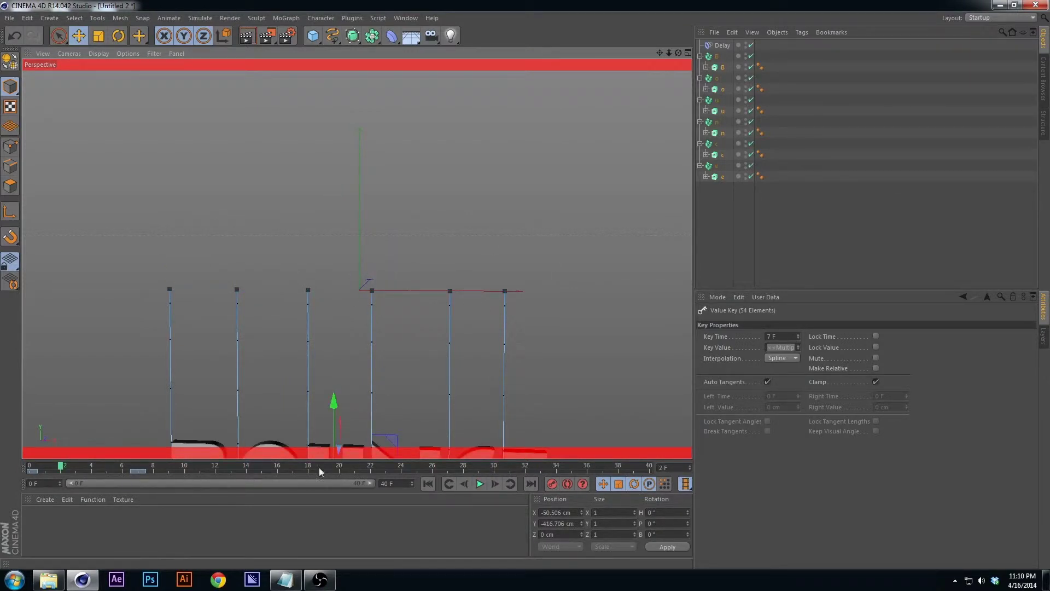
{"action": "left_click_drag", "start_coordinate": [48, 464], "coordinate": [9, 471]}
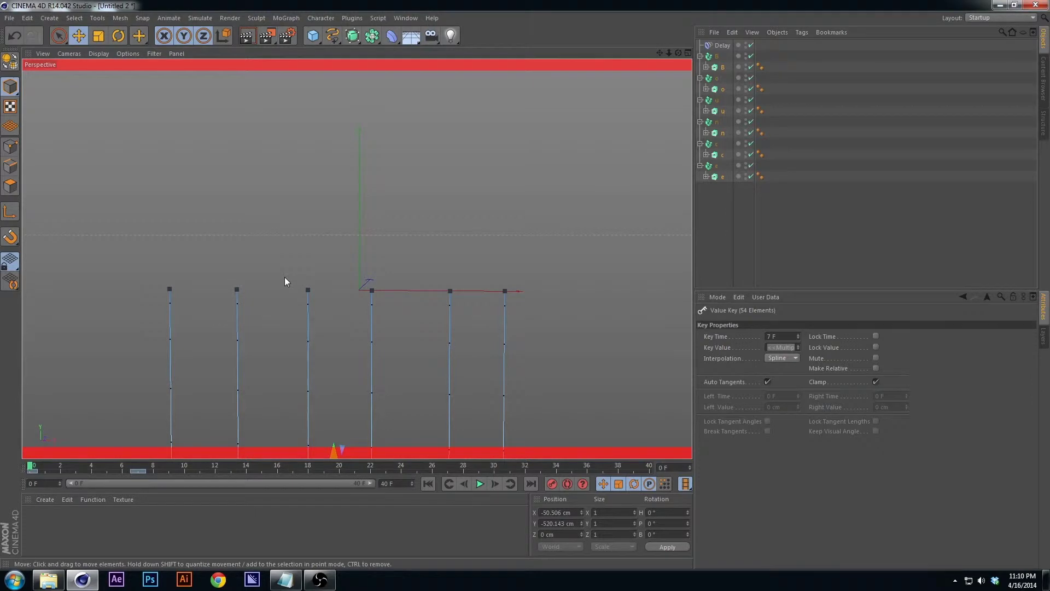
- Add a camera, look through it, and set its heading and pitch rotation to 0°
{"action": "left_click", "coordinate": [431, 36]}
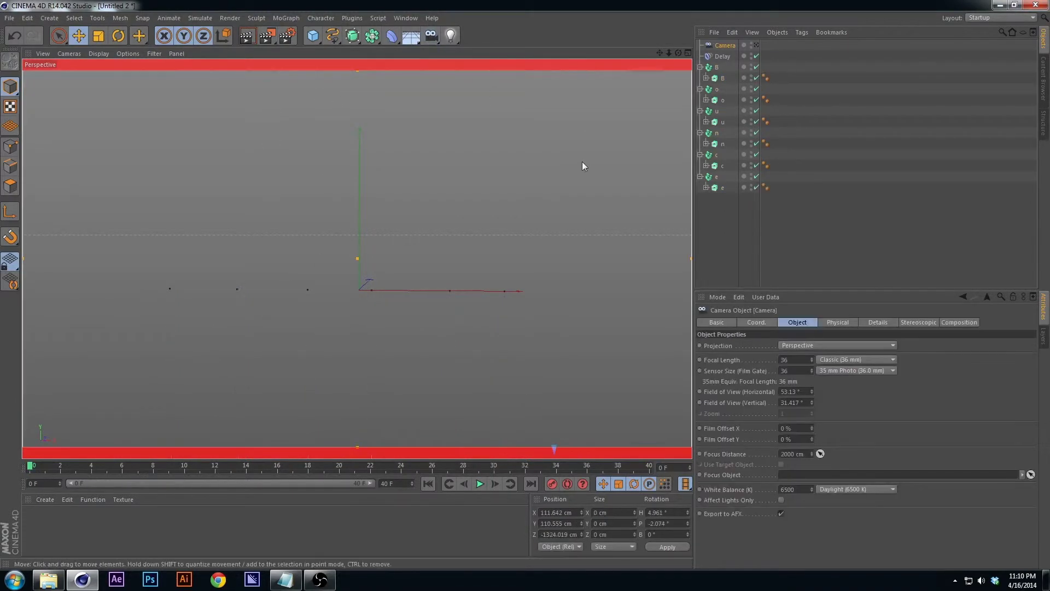
{"action": "left_click", "coordinate": [757, 46]}
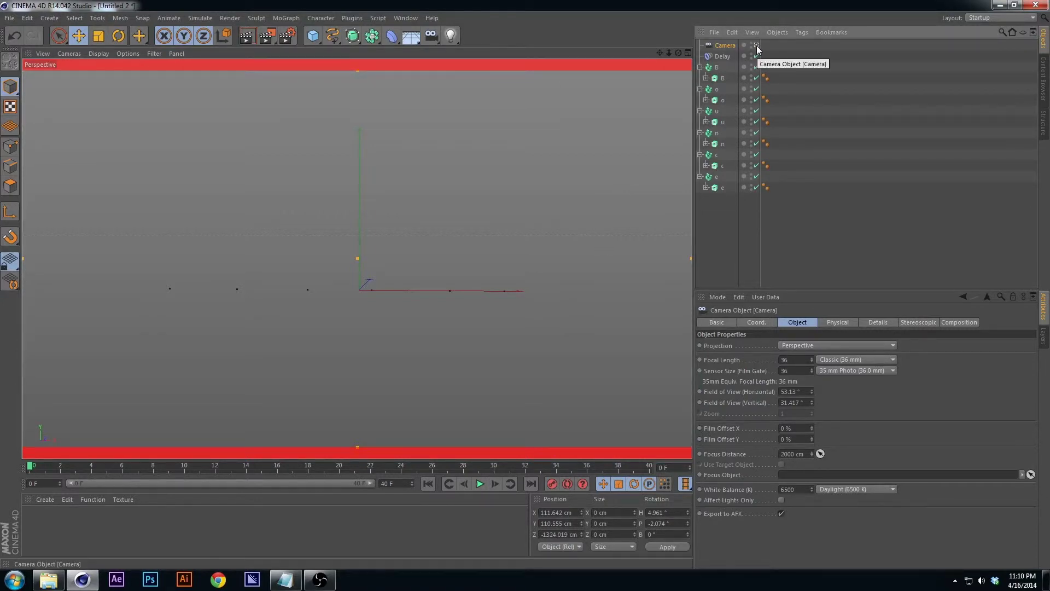
{"action": "left_click", "coordinate": [664, 513]}
{"action": "type", "text": "0"}
{"action": "key", "text": "Return"}
{"action": "left_click", "coordinate": [663, 524]}
{"action": "type", "text": "0"}
{"action": "key", "text": "Return"}
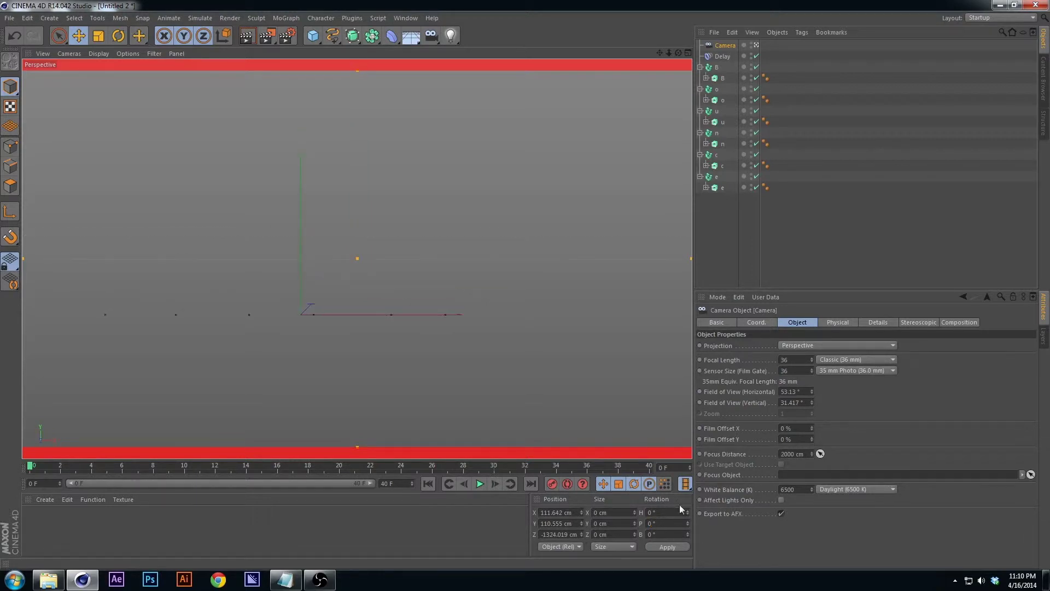
- Show all four views, switch the Top view to Quick Shading with a Perspective camera, and orbit it to show the camera
{"action": "left_click", "coordinate": [687, 54]}
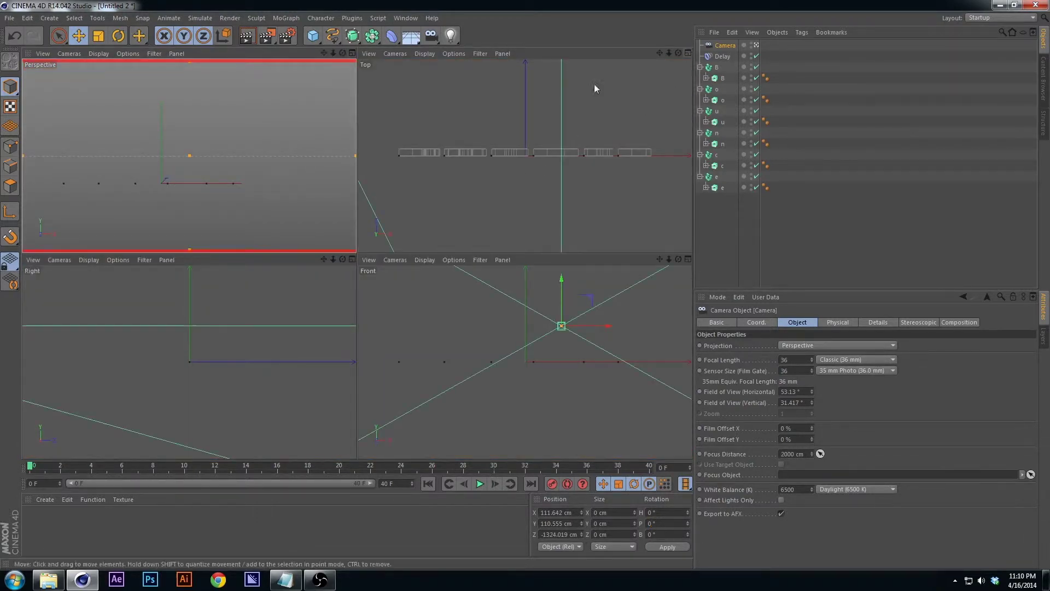
{"action": "left_click", "coordinate": [429, 53]}
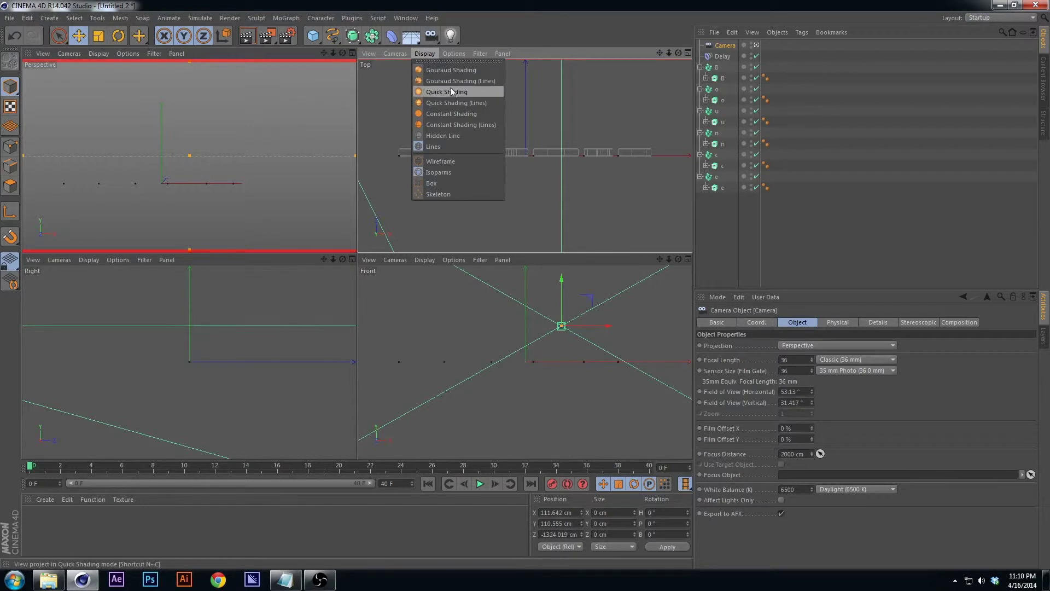
{"action": "left_click", "coordinate": [451, 91]}
{"action": "left_click", "coordinate": [397, 54]}
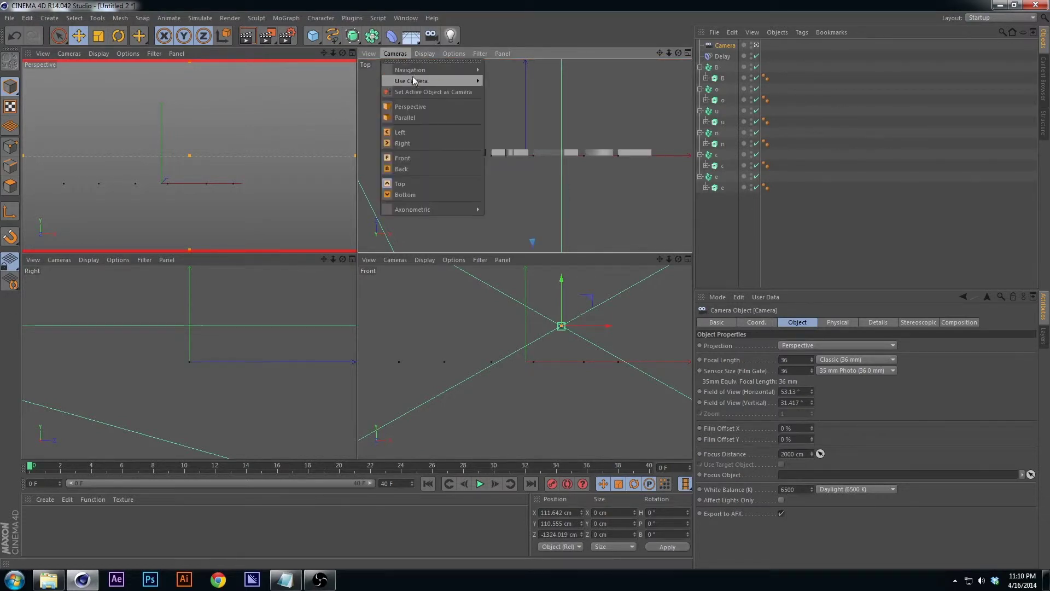
{"action": "left_click", "coordinate": [412, 107]}
{"action": "left_click_drag", "start_coordinate": [534, 215], "coordinate": [402, 133], "text": "alt"}
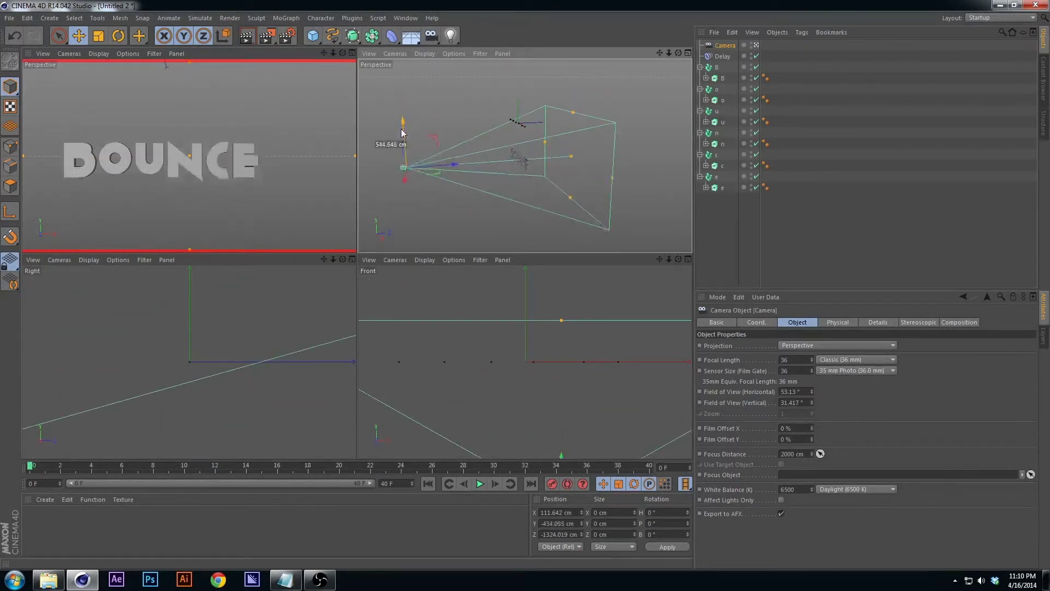
- Set the camera's X, Y and Z position to 0 cm
{"action": "double_click", "coordinate": [569, 523]}
{"action": "type", "text": "0"}
{"action": "key", "text": "Return"}
{"action": "double_click", "coordinate": [569, 512]}
{"action": "type", "text": "0"}
{"action": "key", "text": "Return"}
{"action": "double_click", "coordinate": [567, 534]}
{"action": "type", "text": "0"}
{"action": "key", "text": "Return"}
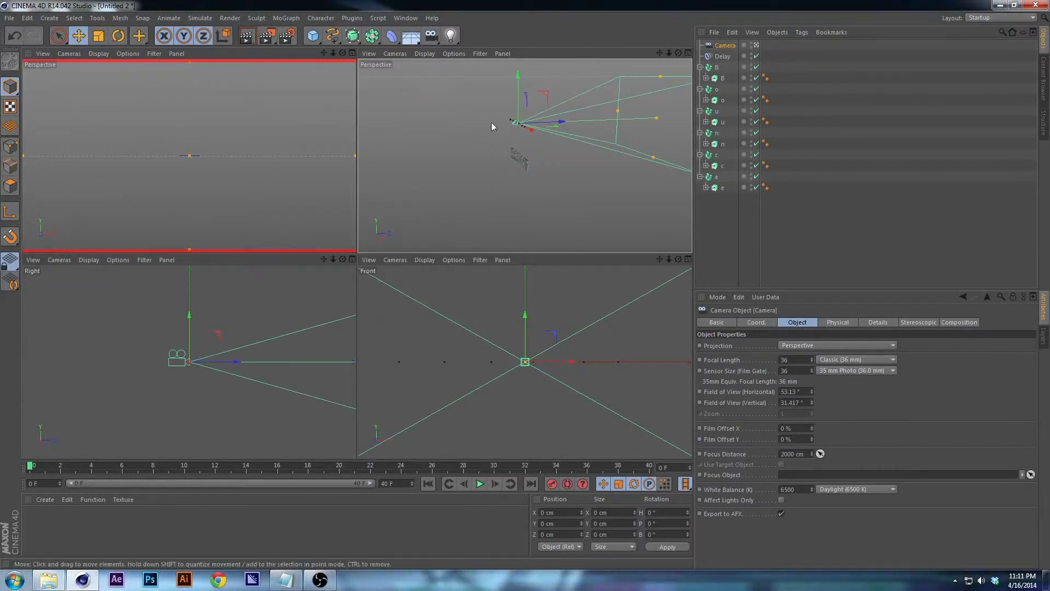
- At frame 35, frame the word by moving the camera to about Y 73 cm and Z -999 cm
{"action": "left_click", "coordinate": [381, 466]}
{"action": "left_click_drag", "start_coordinate": [383, 466], "coordinate": [573, 466]}
{"action": "left_click_drag", "start_coordinate": [561, 123], "coordinate": [482, 124]}
{"action": "left_click_drag", "start_coordinate": [436, 91], "coordinate": [435, 79]}
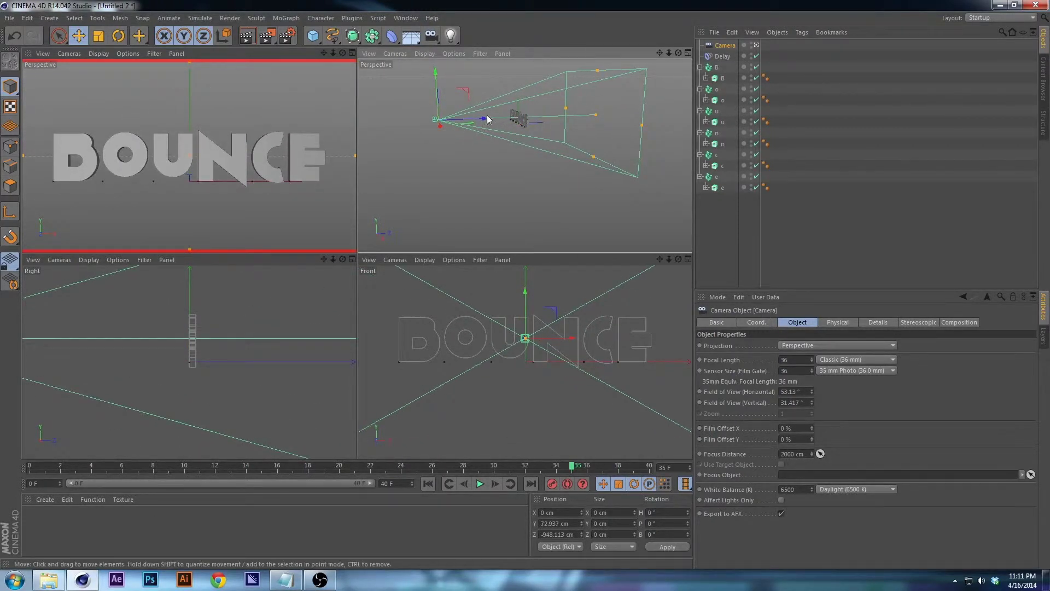
{"action": "left_click_drag", "start_coordinate": [489, 119], "coordinate": [478, 117]}
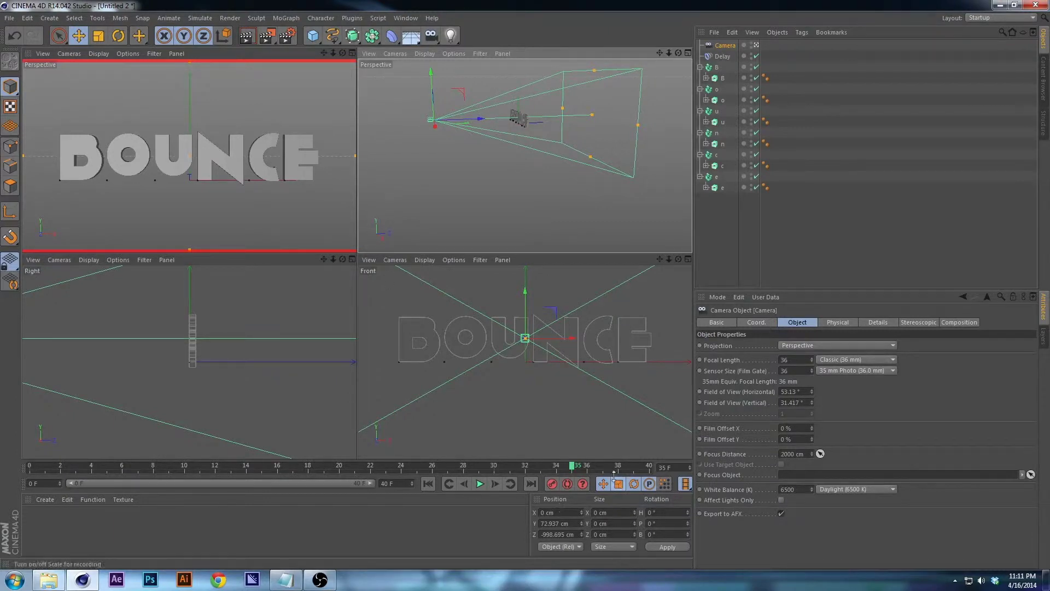
- Play the animation from the first frame to check it through the camera, and return to frame 0
{"action": "key", "text": "shift+f"}
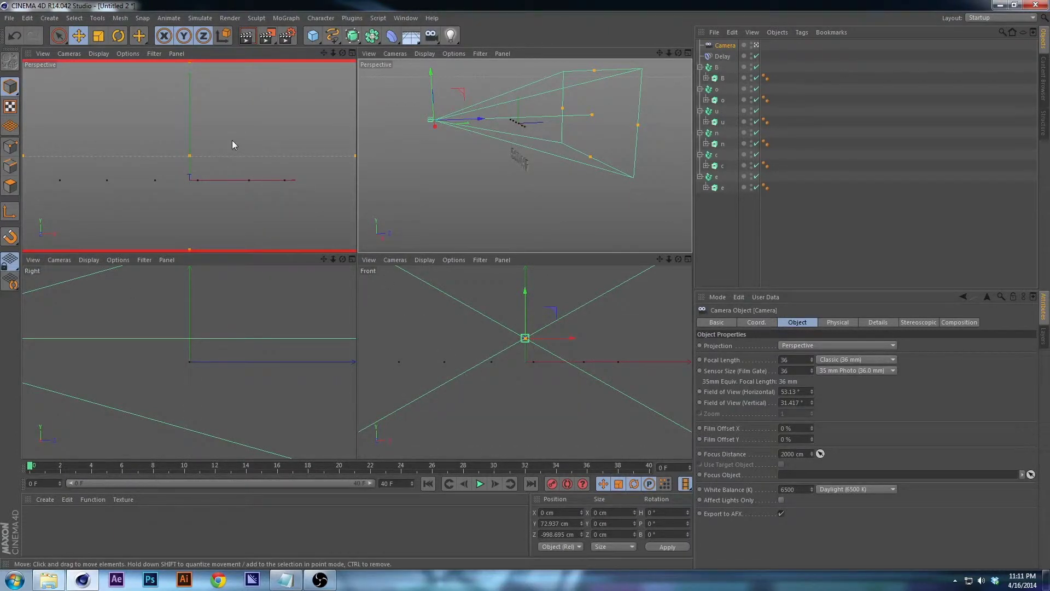
{"action": "key", "text": "F8"}
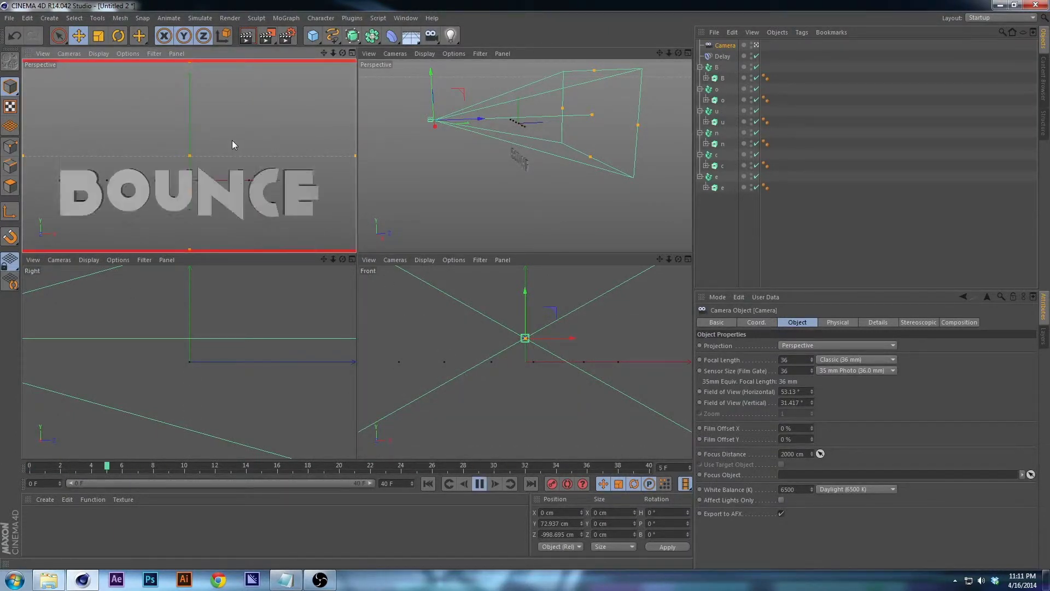
{"action": "key", "text": "F8"}
{"action": "key", "text": "shift+f"}
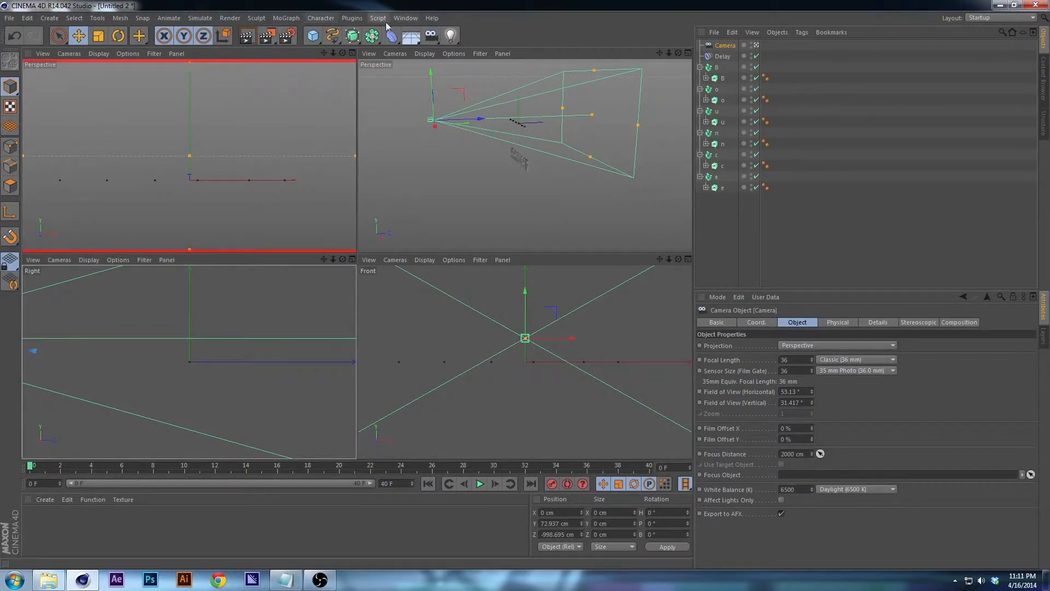
- Open the Timeline window, make it wider and shorter, and place it over the viewports
{"action": "left_click", "coordinate": [419, 18]}
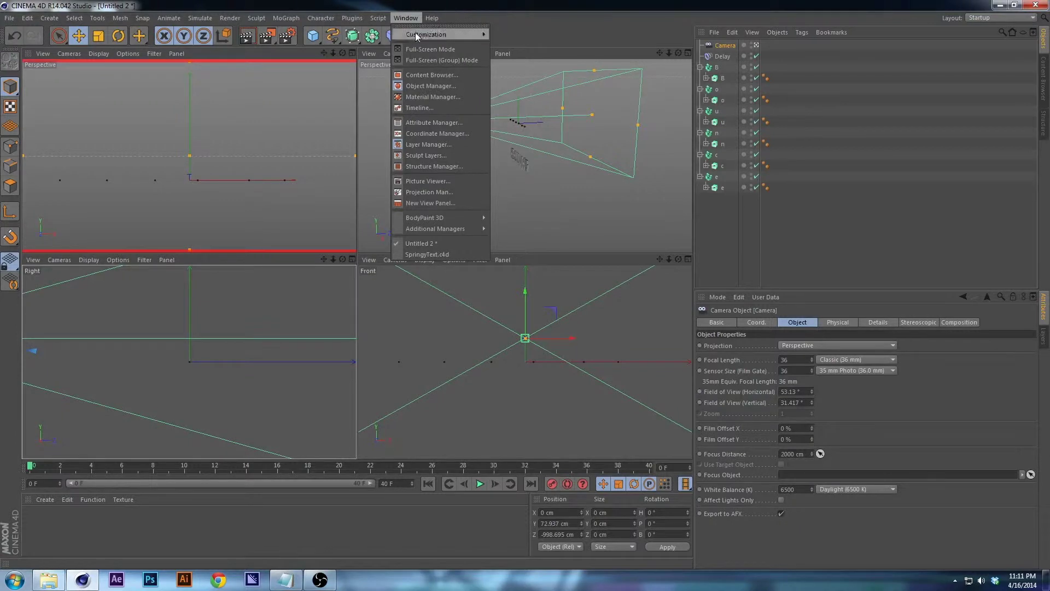
{"action": "left_click", "coordinate": [420, 108]}
{"action": "left_click_drag", "start_coordinate": [329, 85], "coordinate": [461, 89]}
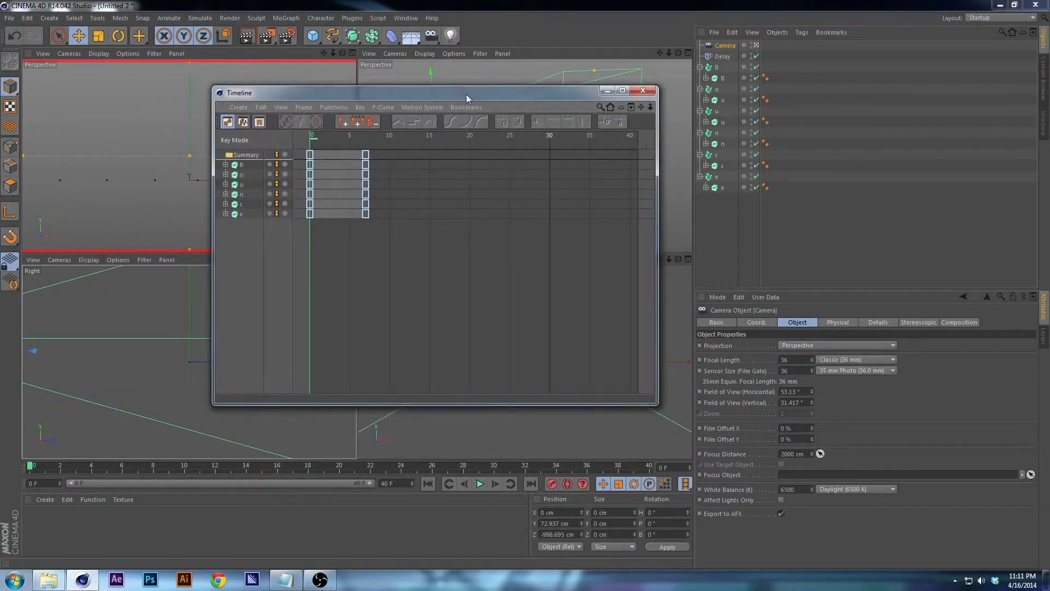
{"action": "left_click_drag", "start_coordinate": [656, 408], "coordinate": [818, 307]}
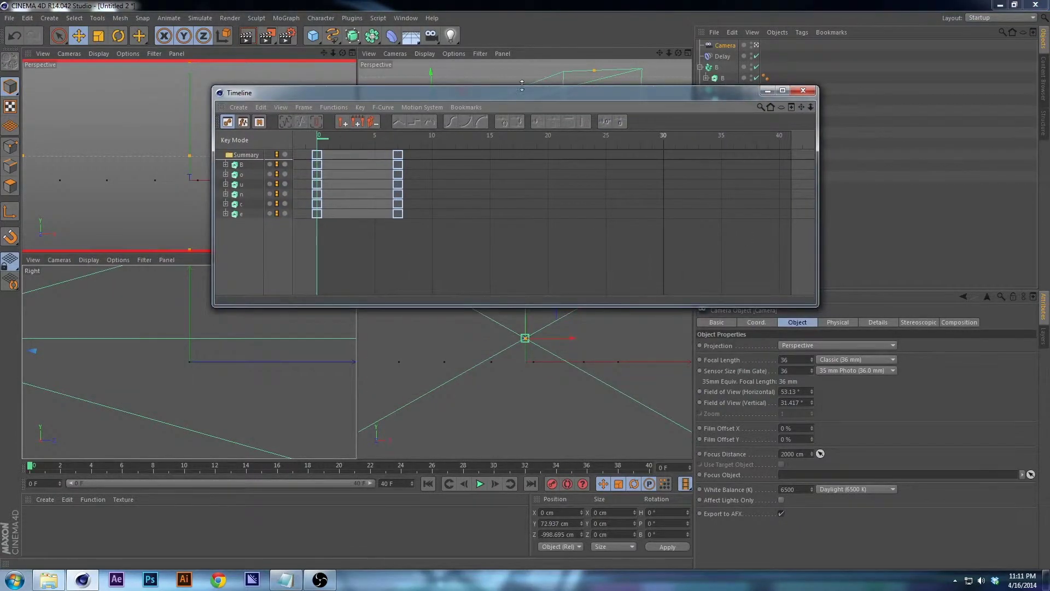
{"action": "left_click_drag", "start_coordinate": [519, 98], "coordinate": [564, 117]}
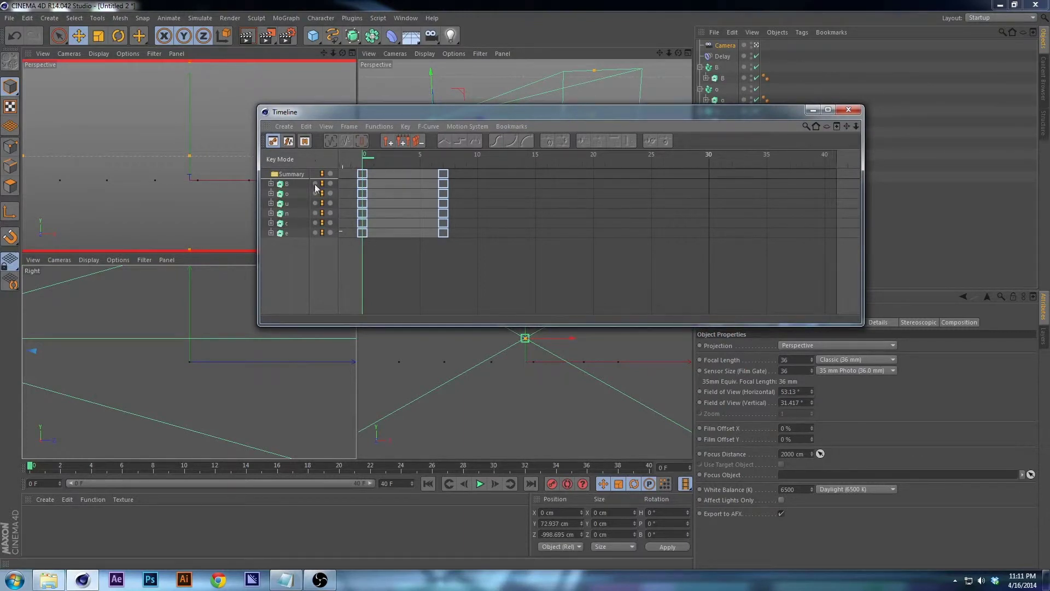
- Examine the F-curves of all the letters' keyframes, including the start key of the vertical position curve
{"action": "left_click_drag", "start_coordinate": [563, 280], "coordinate": [336, 161]}
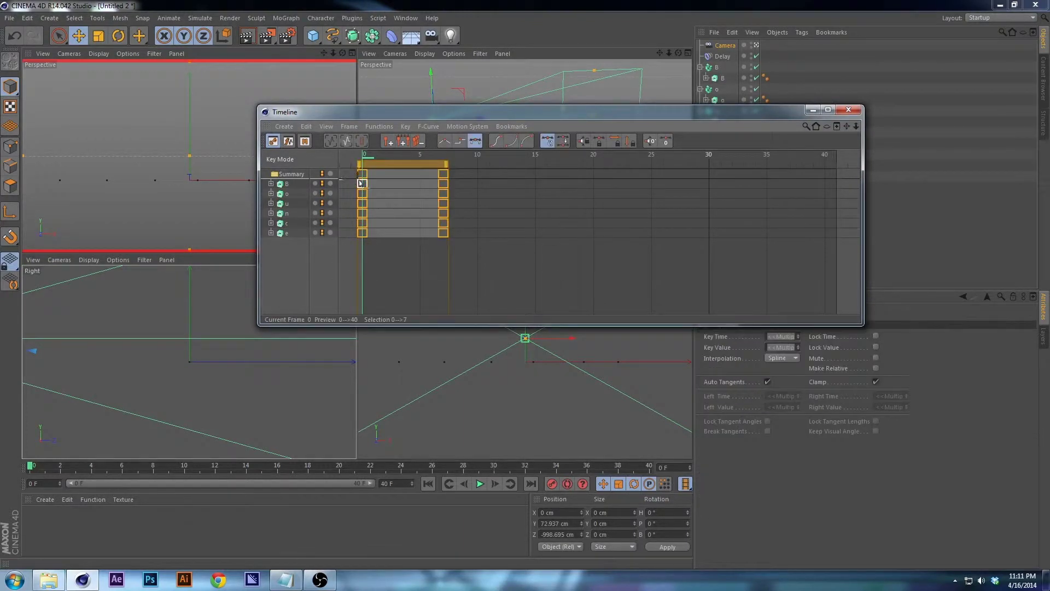
{"action": "key", "text": "Tab"}
{"action": "left_click", "coordinate": [275, 225]}
{"action": "key", "text": "Tab"}
{"action": "key", "text": "Tab"}
{"action": "scroll", "coordinate": [470, 210], "scroll_direction": "down", "scroll_amount": 3, "text": "ctrl"}
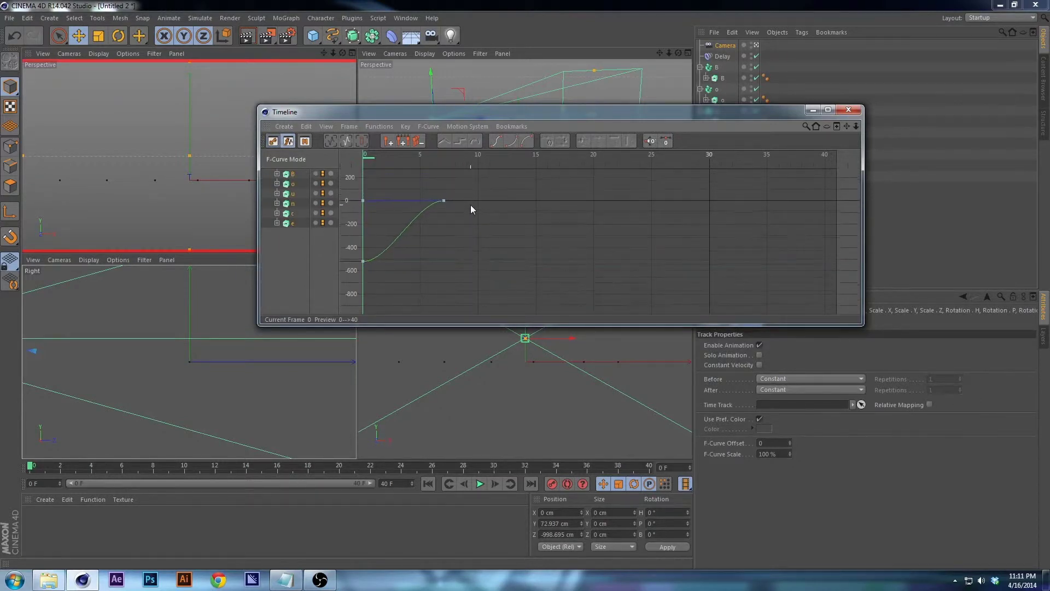
{"action": "left_click_drag", "start_coordinate": [389, 257], "coordinate": [361, 244]}
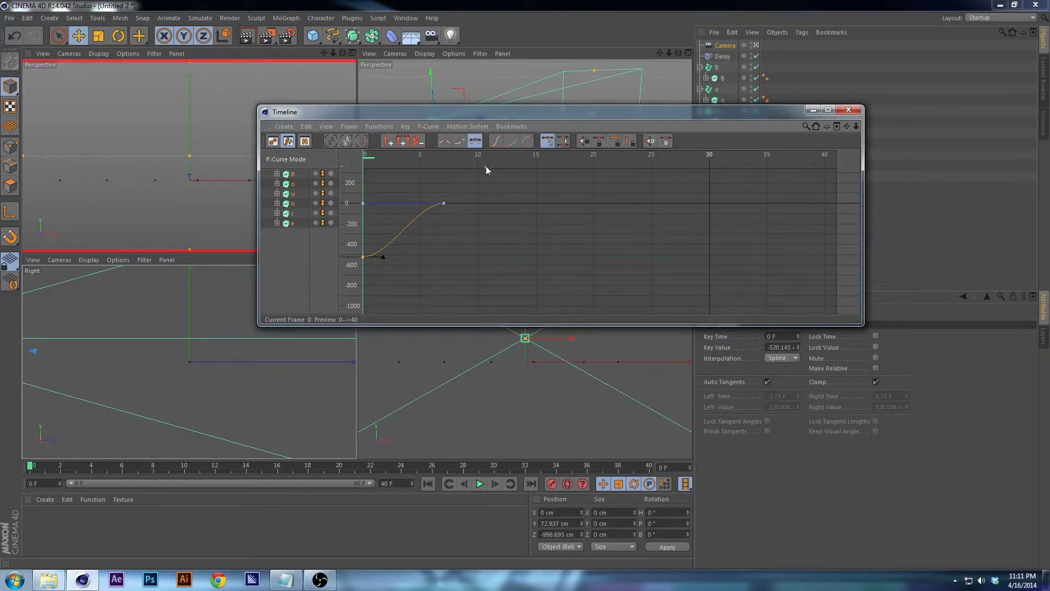
- Move the end keys of all letters to frame 10 and check the lengthened F-curves
{"action": "key", "text": "Tab"}
{"action": "left_click", "coordinate": [446, 174]}
{"action": "left_click_drag", "start_coordinate": [447, 174], "coordinate": [481, 174]}
{"action": "mouse_move", "coordinate": [526, 224]}
{"action": "left_mouse_down"}
{"action": "mouse_move", "coordinate": [429, 280]}
{"action": "mouse_move", "coordinate": [493, 235]}
{"action": "left_mouse_up"}
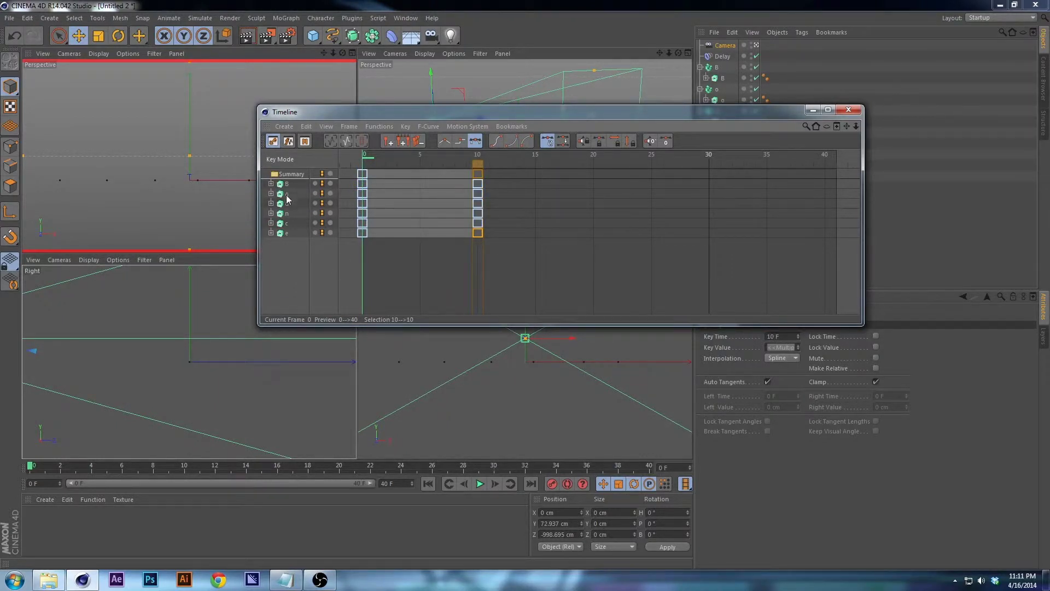
{"action": "key", "text": "Tab"}
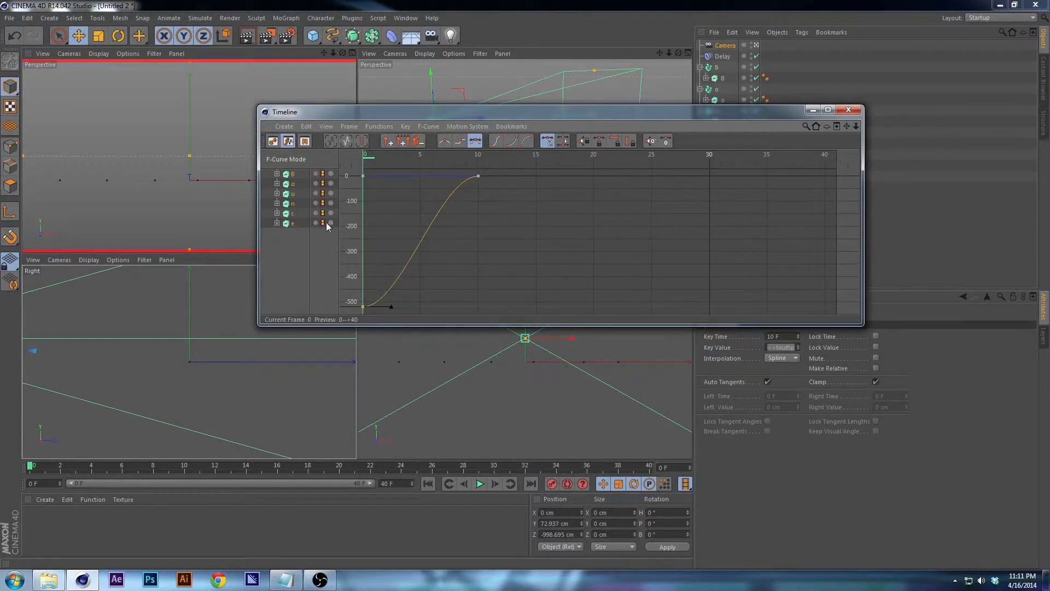
{"action": "left_click", "coordinate": [304, 248]}
{"action": "key", "text": "ctrl+a"}
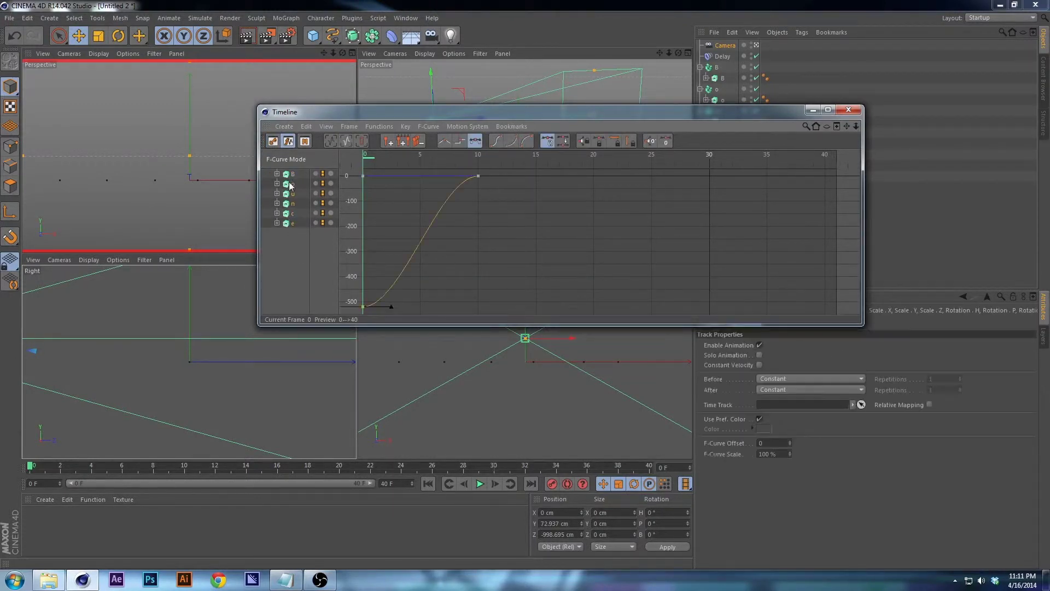
- Stagger the letters' key pairs, leaving B at 0 and starting o, u, n, c and e at frames 3, 5, 7, 8 and 9
{"action": "key", "text": "Tab"}
{"action": "left_click", "coordinate": [281, 193]}
{"action": "left_click_drag", "start_coordinate": [478, 194], "coordinate": [419, 208]}
{"action": "left_click_drag", "start_coordinate": [351, 217], "coordinate": [562, 219]}
{"action": "left_click_drag", "start_coordinate": [588, 258], "coordinate": [453, 227]}
{"action": "left_click_drag", "start_coordinate": [634, 256], "coordinate": [461, 237]}
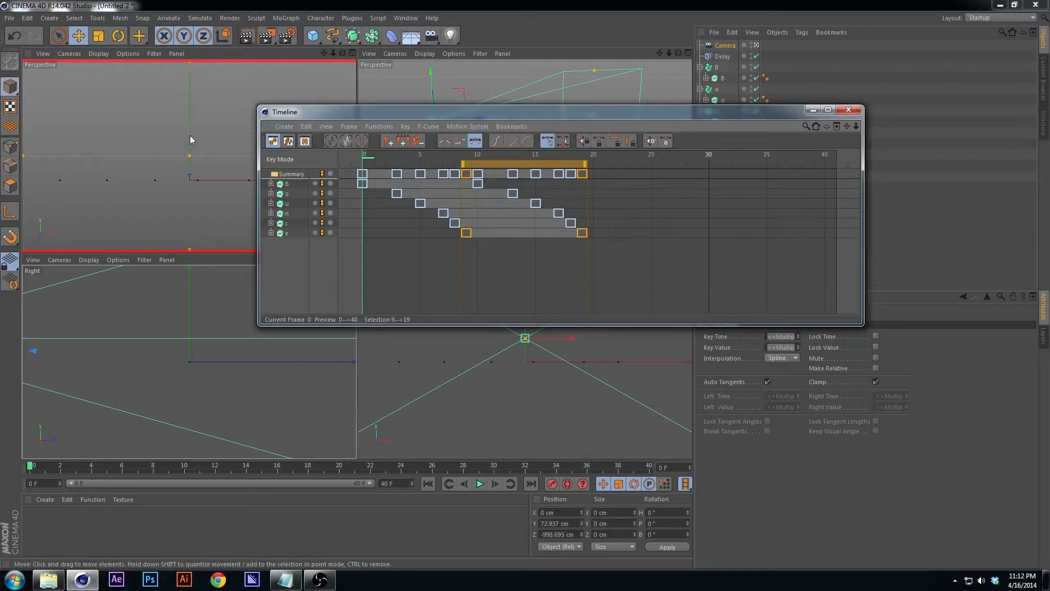
- Play the staggered letter animation, stop it at frame 35, and close the Timeline window
{"action": "key", "text": "F8"}
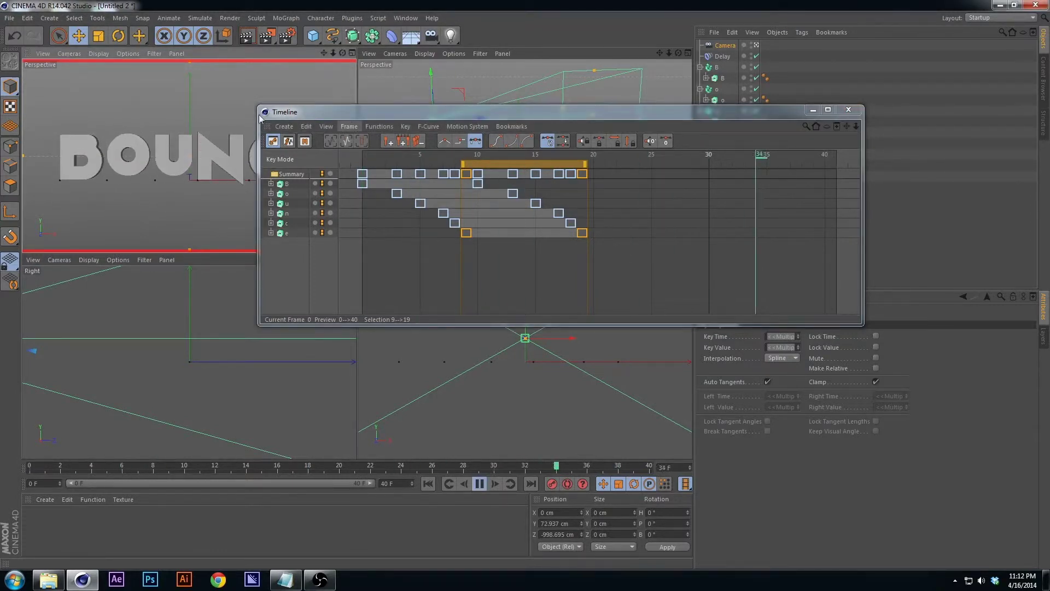
{"action": "key", "text": "F8"}
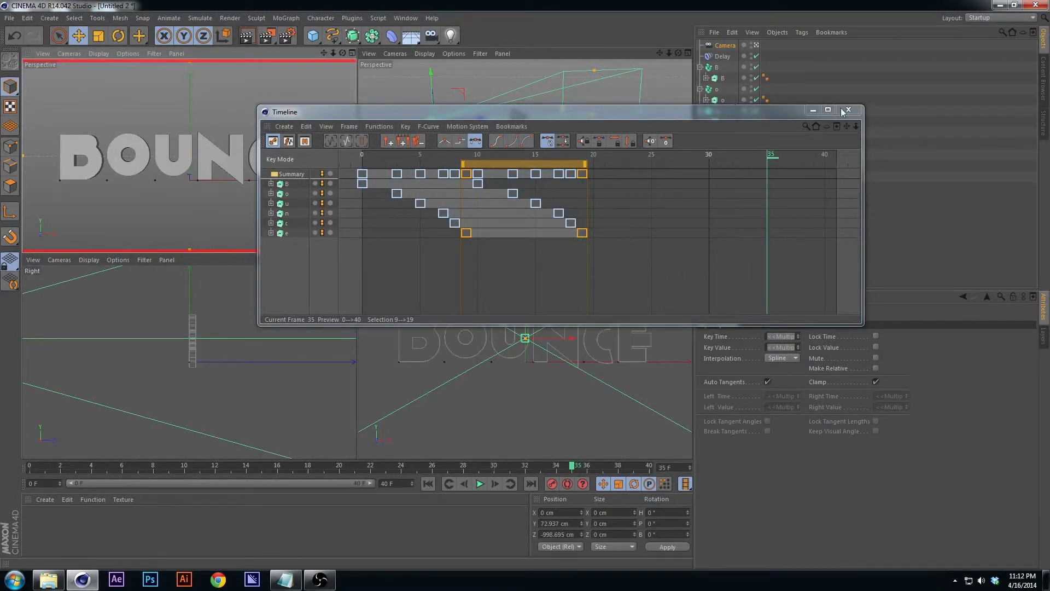
{"action": "left_click", "coordinate": [847, 110]}
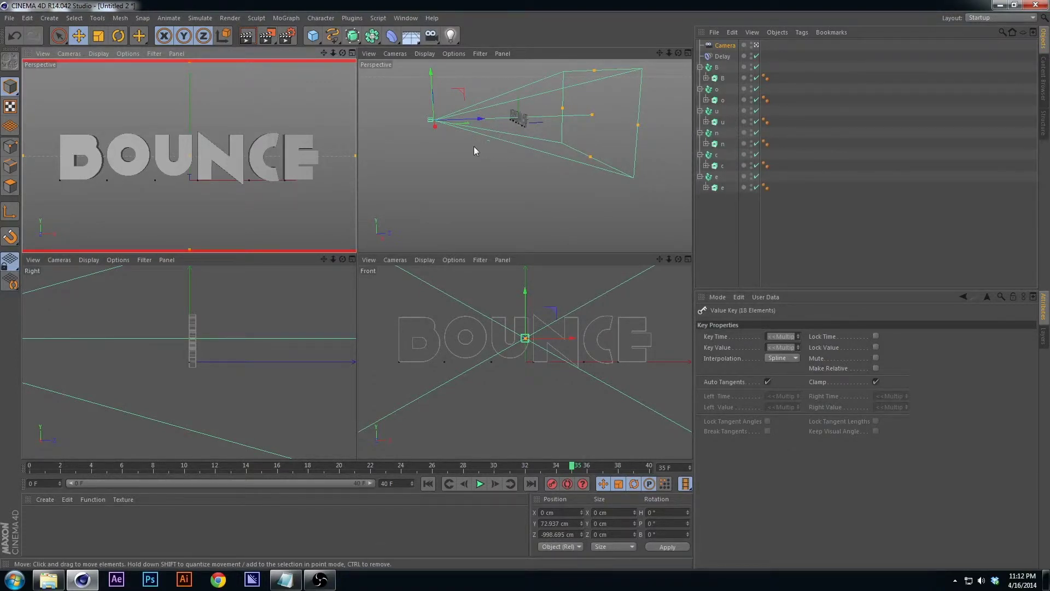
- Play the rendered SpringyTextExample animation in the Picture Viewer, close it, and orbit the perspective view around the camera
{"action": "left_click_drag", "start_coordinate": [505, 163], "coordinate": [528, 160], "text": "alt"}
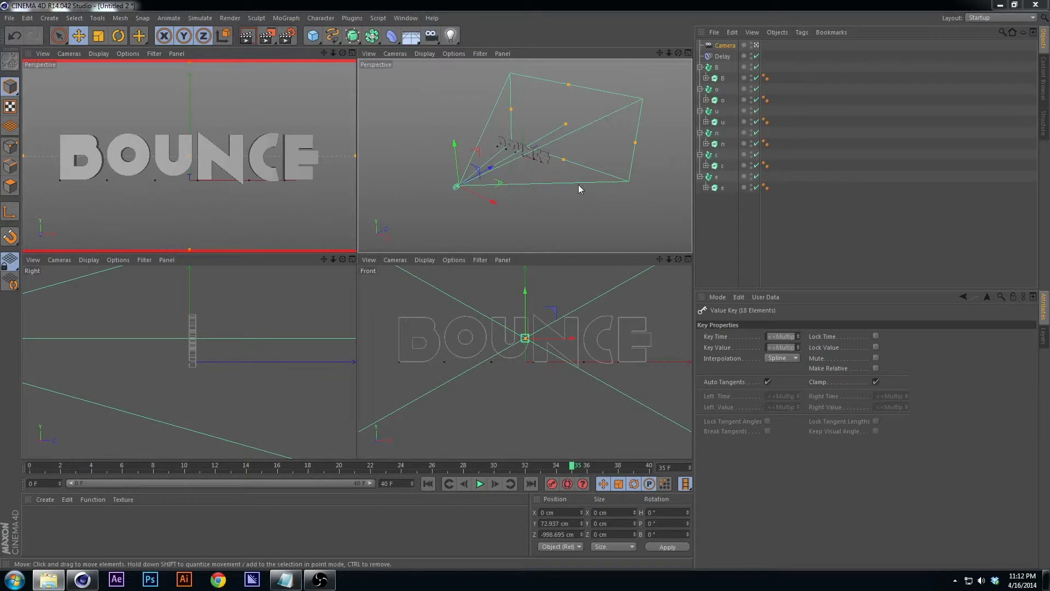
{"action": "left_click", "coordinate": [404, 19]}
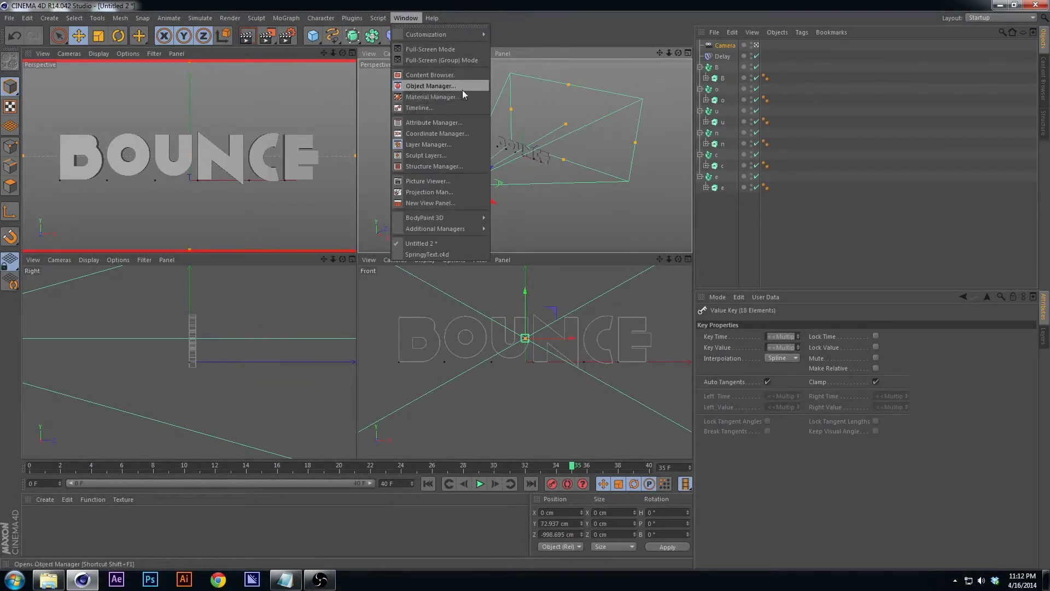
{"action": "left_click", "coordinate": [448, 181]}
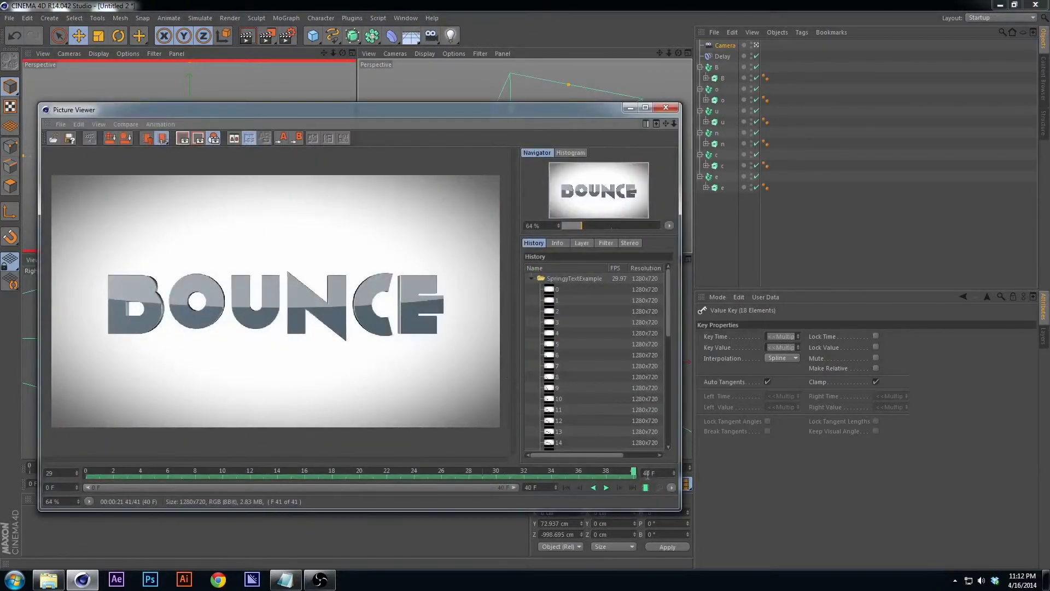
{"action": "left_click", "coordinate": [608, 489]}
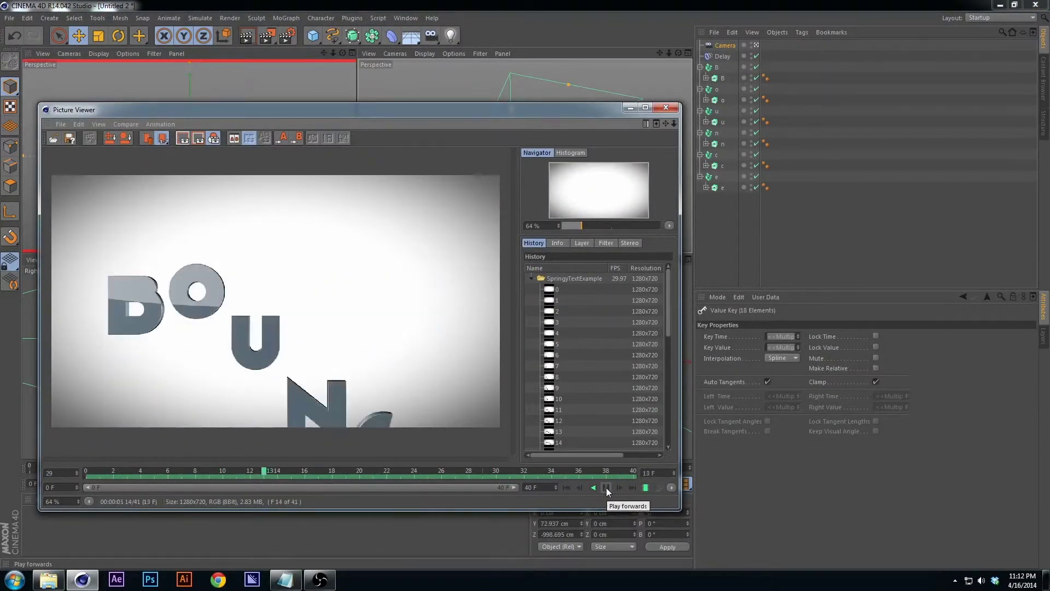
{"action": "left_click", "coordinate": [606, 487]}
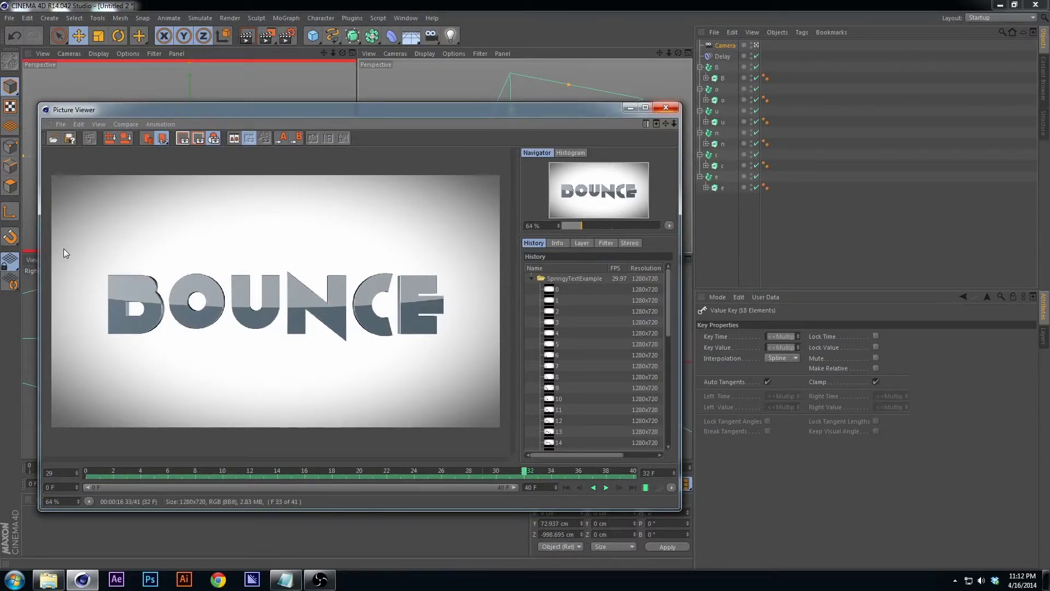
{"action": "left_click", "coordinate": [674, 111]}
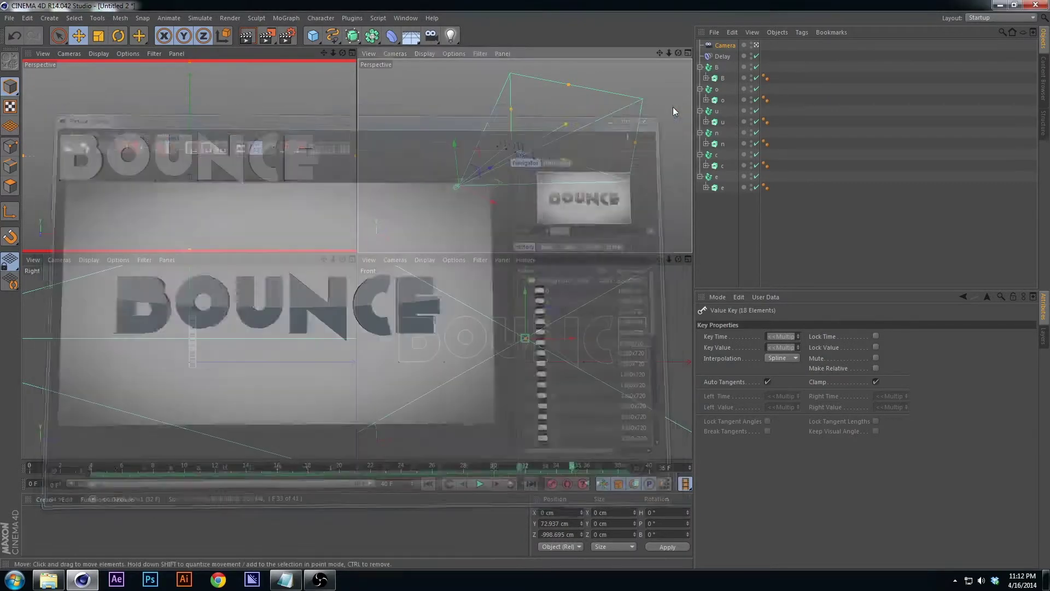
{"action": "left_click_drag", "start_coordinate": [518, 182], "coordinate": [467, 176], "text": "alt"}
- Create three new materials named Text, Bg and Reflect
{"action": "double_click", "coordinate": [77, 524]}
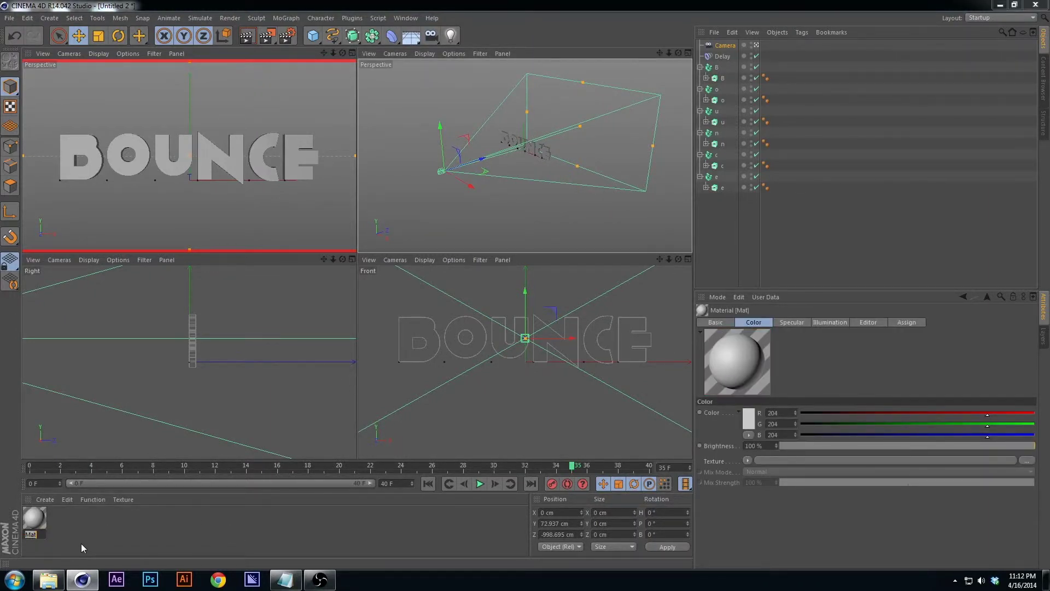
{"action": "type", "text": "Text"}
{"action": "key", "text": "Return"}
{"action": "double_click", "coordinate": [67, 532]}
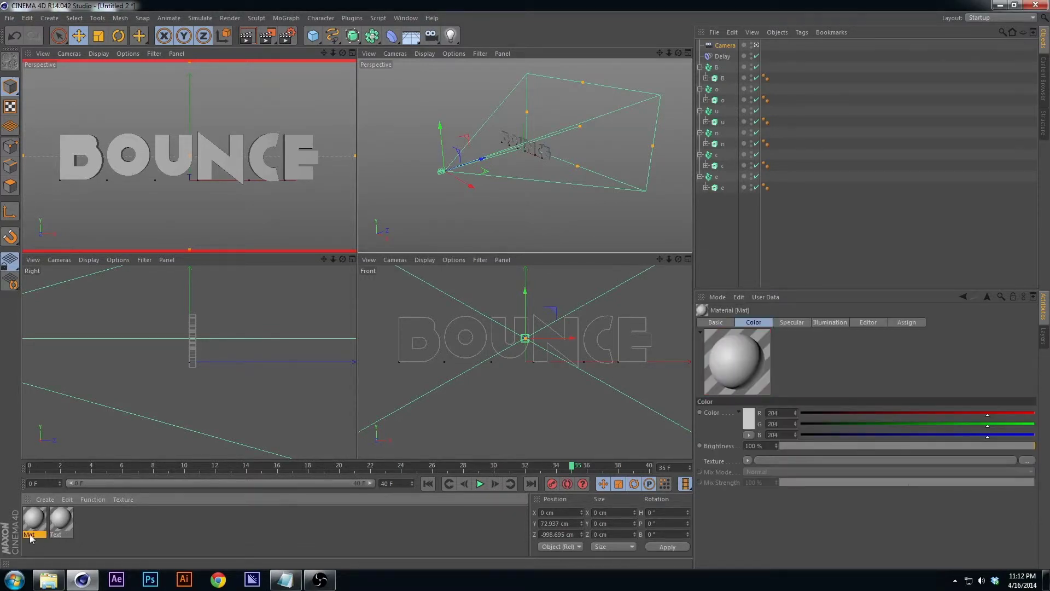
{"action": "type", "text": "Bg"}
{"action": "key", "text": "Return"}
{"action": "double_click", "coordinate": [123, 534]}
{"action": "double_click", "coordinate": [38, 536]}
{"action": "type", "text": "Reflect"}
{"action": "key", "text": "Return"}
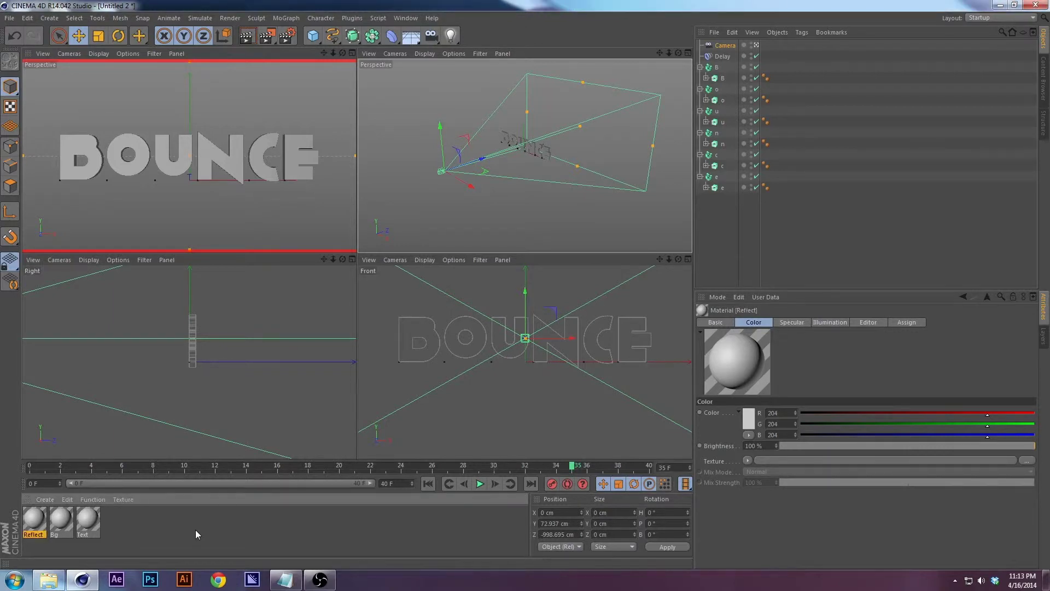
- Make the Reflect material purely luminous by enabling Luminance and disabling Color and Specular
{"action": "left_click", "coordinate": [91, 520]}
{"action": "double_click", "coordinate": [33, 520]}
{"action": "left_click_drag", "start_coordinate": [326, 79], "coordinate": [501, 107]}
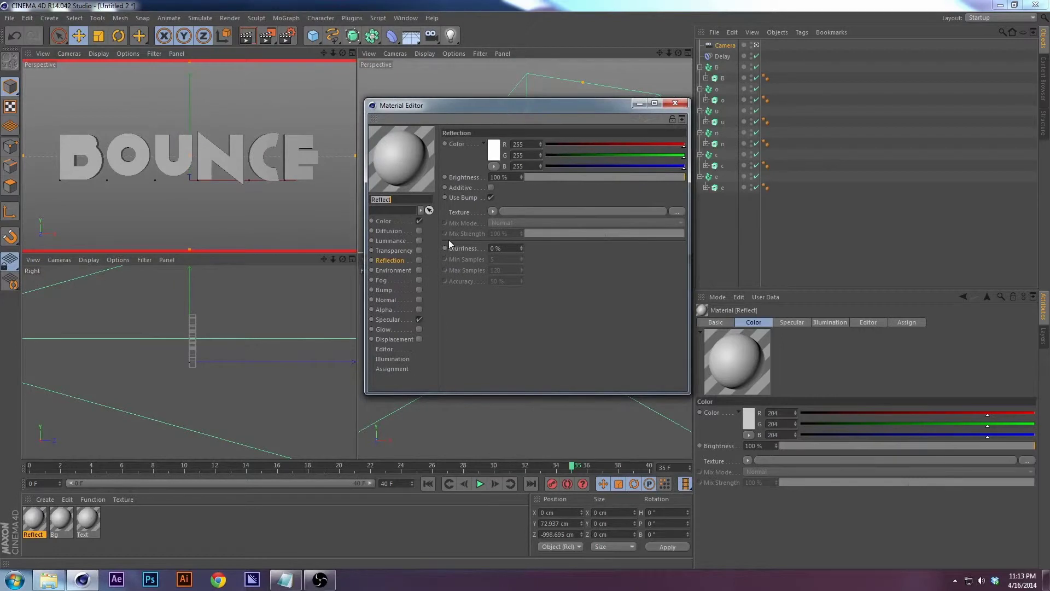
{"action": "left_click", "coordinate": [419, 241]}
{"action": "left_click", "coordinate": [419, 221]}
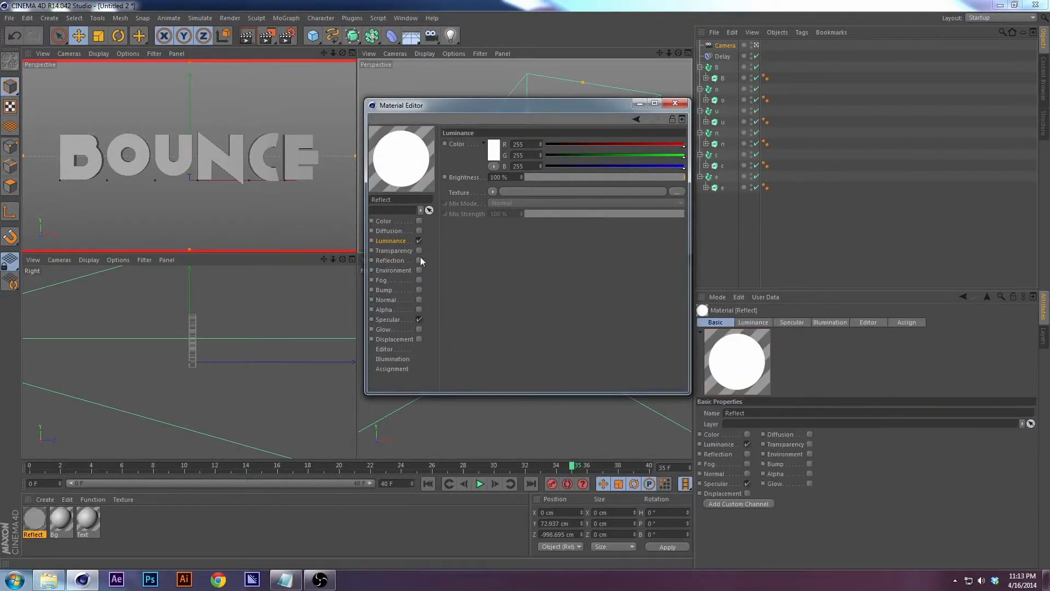
{"action": "left_click", "coordinate": [419, 320]}
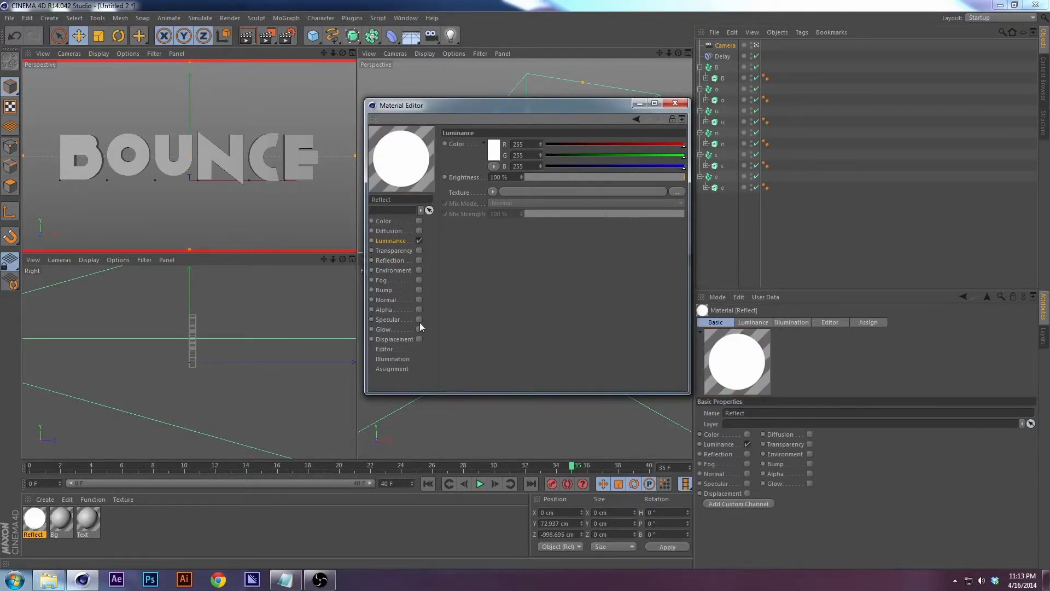
{"action": "left_click", "coordinate": [419, 222]}
{"action": "left_click", "coordinate": [419, 222]}
{"action": "left_click", "coordinate": [676, 103]}
- Disable the Specular channel of the Bg material and close the Material Editor
{"action": "double_click", "coordinate": [61, 523]}
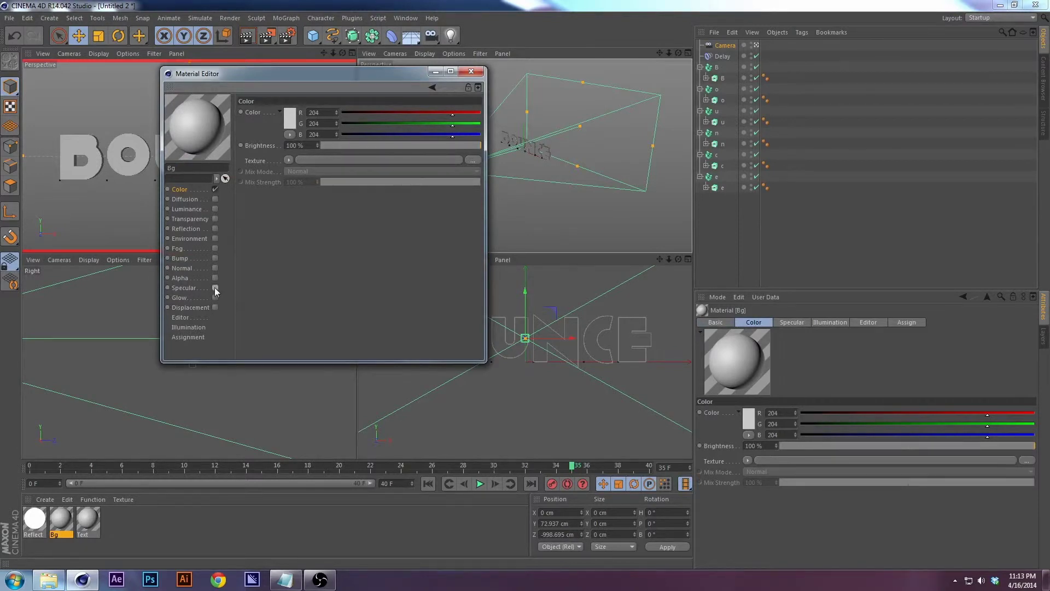
{"action": "left_click", "coordinate": [215, 288]}
{"action": "left_click", "coordinate": [471, 71]}
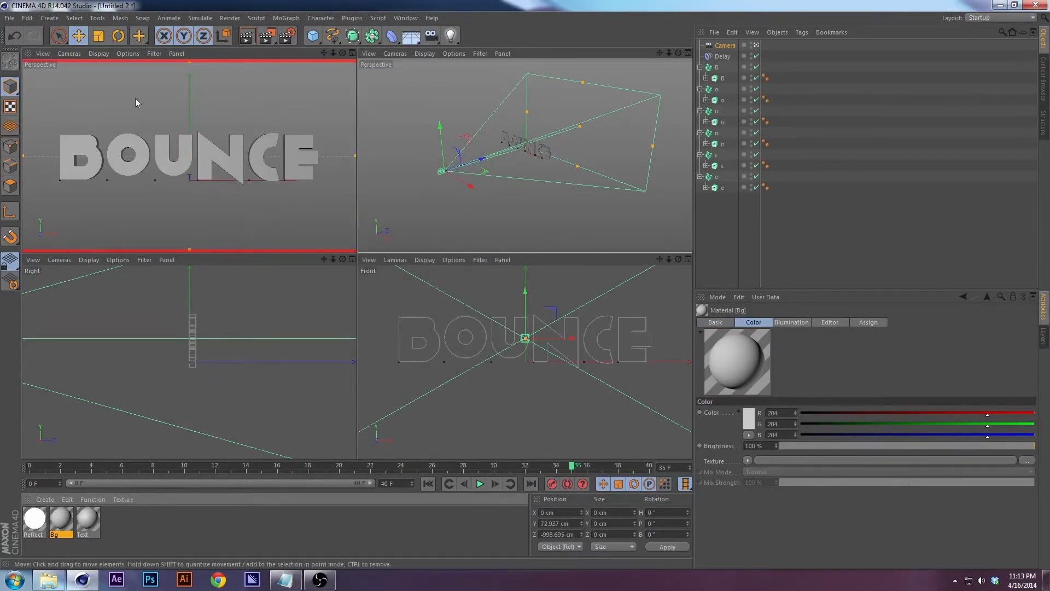
- Add a Background object to the scene with nothing else selected
{"action": "left_click", "coordinate": [255, 78]}
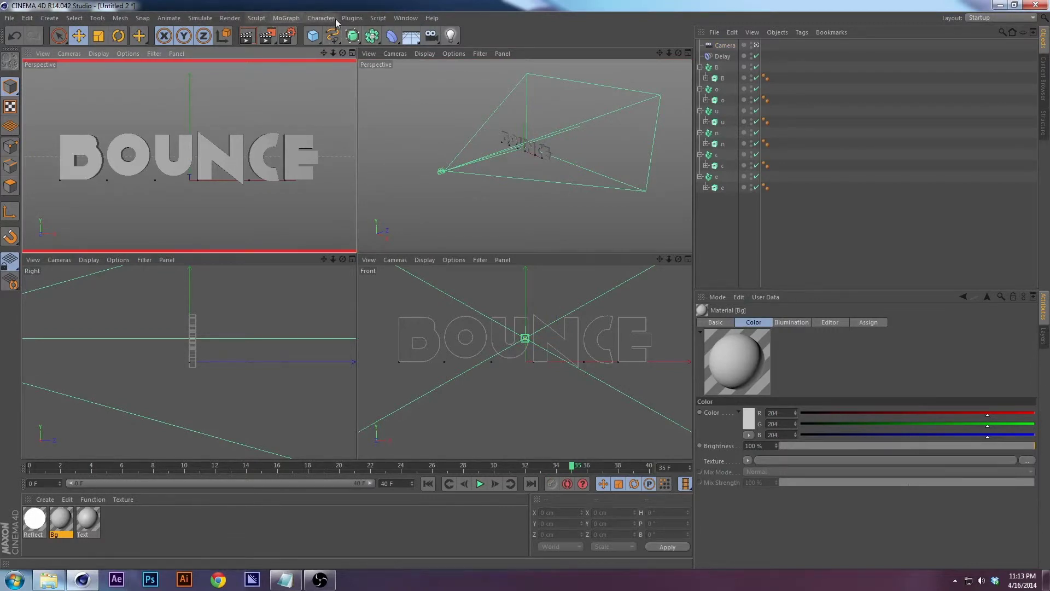
{"action": "left_click", "coordinate": [412, 36]}
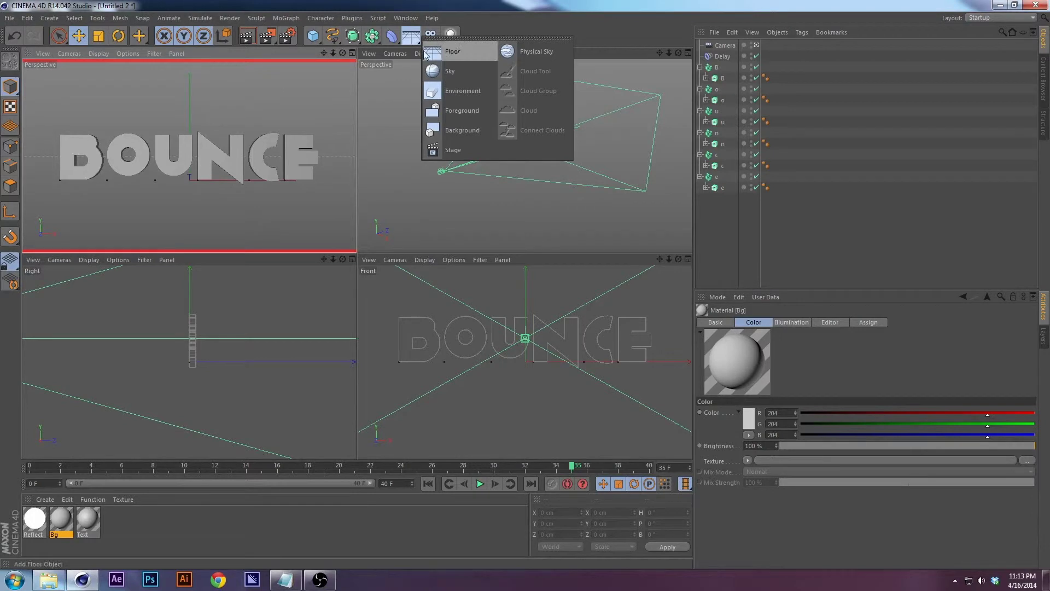
{"action": "left_click", "coordinate": [460, 132]}
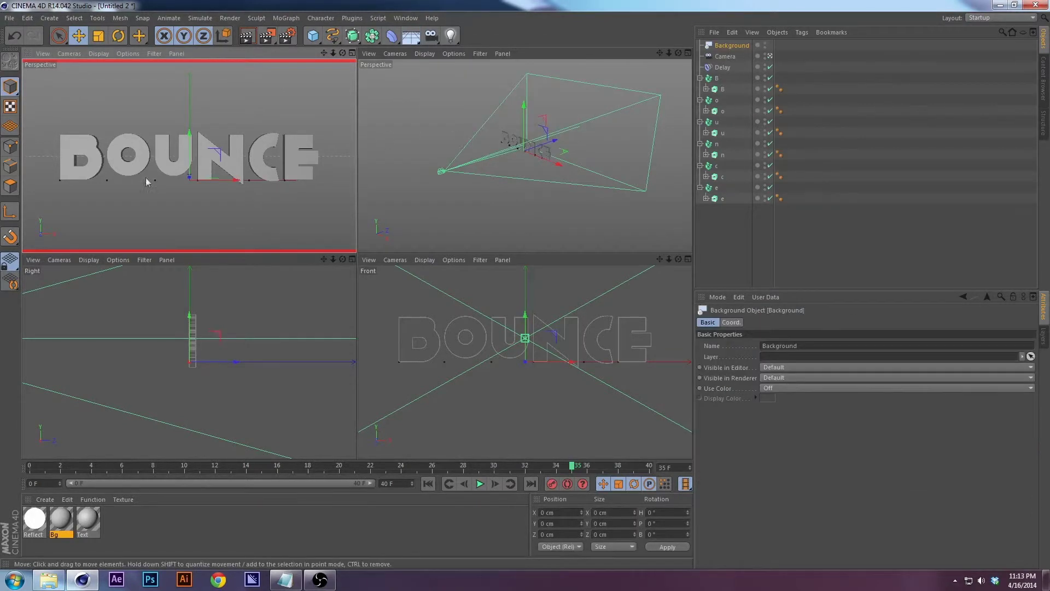
- Turn on the Interactive Render Region, stretch it over the whole camera view, and raise its quality to the maximum
{"action": "left_click", "coordinate": [264, 57]}
{"action": "left_click", "coordinate": [267, 36]}
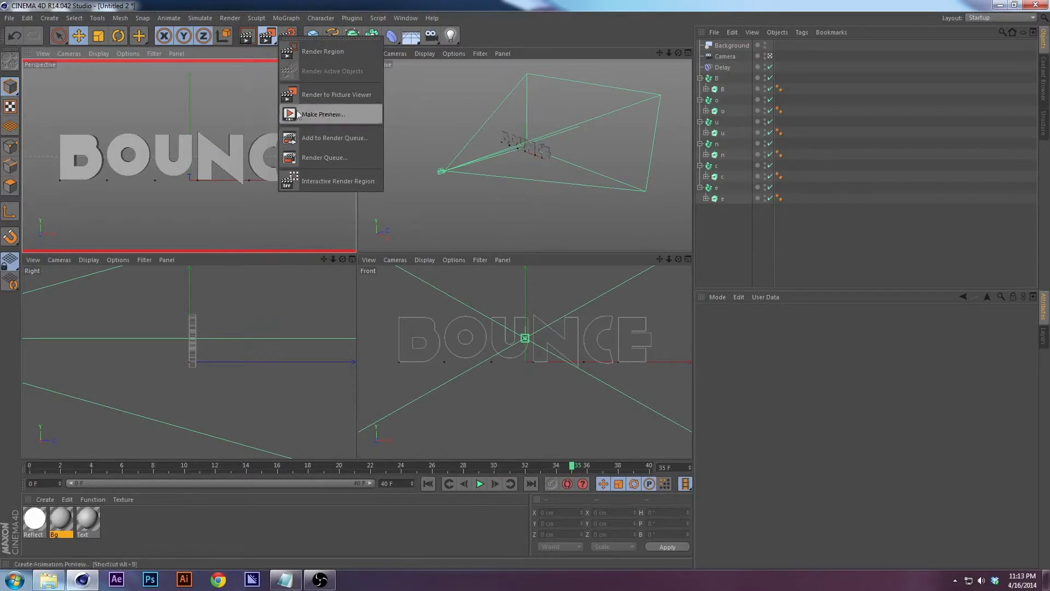
{"action": "left_click", "coordinate": [333, 174]}
{"action": "left_click_drag", "start_coordinate": [105, 103], "coordinate": [26, 62]}
{"action": "left_click_drag", "start_coordinate": [273, 204], "coordinate": [354, 243]}
{"action": "left_click_drag", "start_coordinate": [347, 154], "coordinate": [347, 63]}
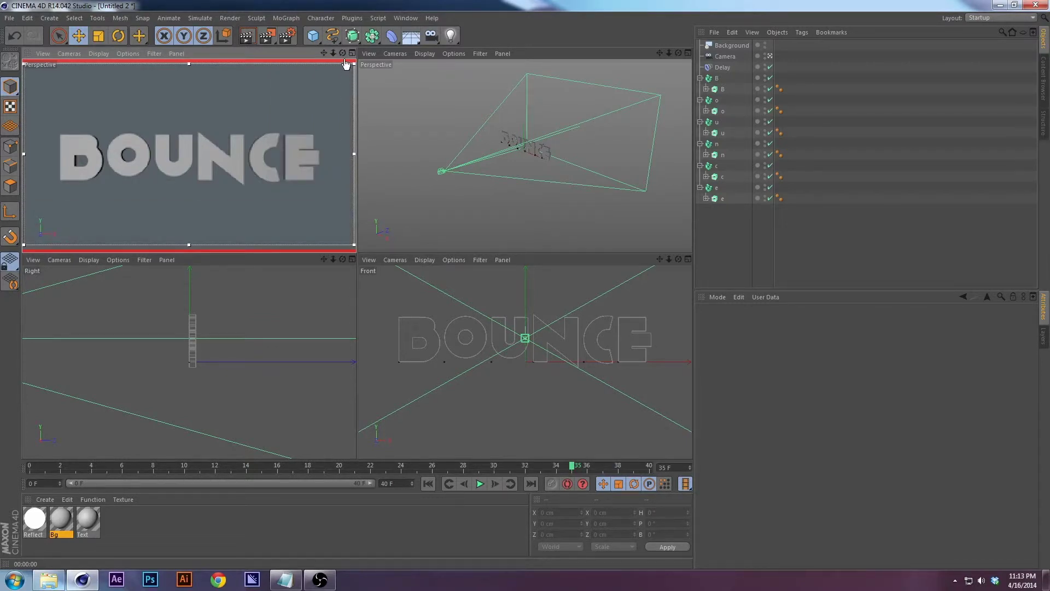
- Apply the Bg material to the Background object and load a Gradient shader into the material's Color texture
{"action": "left_click_drag", "start_coordinate": [64, 524], "coordinate": [731, 47]}
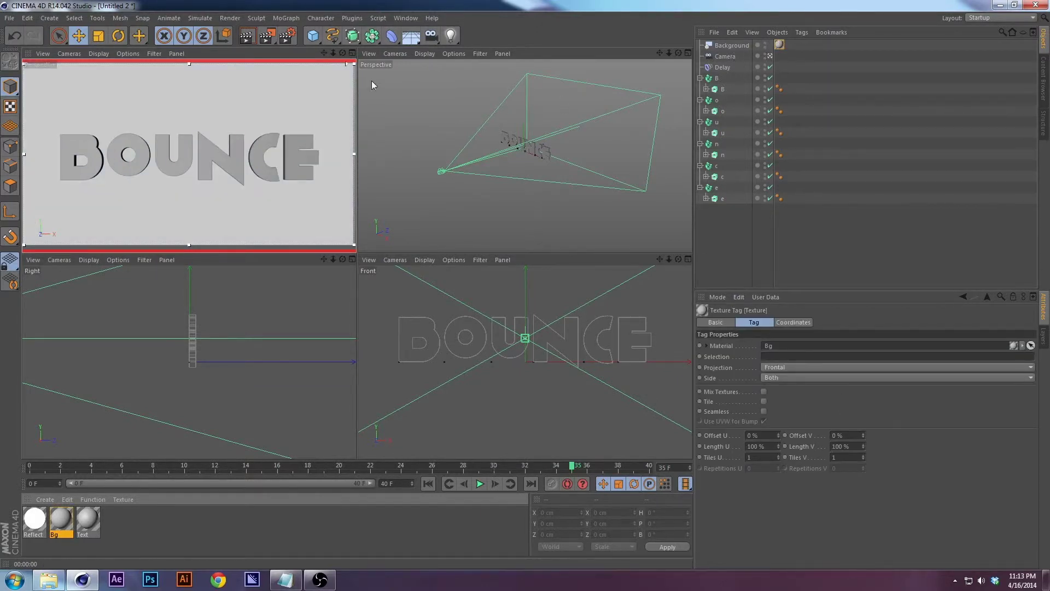
{"action": "double_click", "coordinate": [61, 520]}
{"action": "left_click_drag", "start_coordinate": [316, 81], "coordinate": [603, 112]}
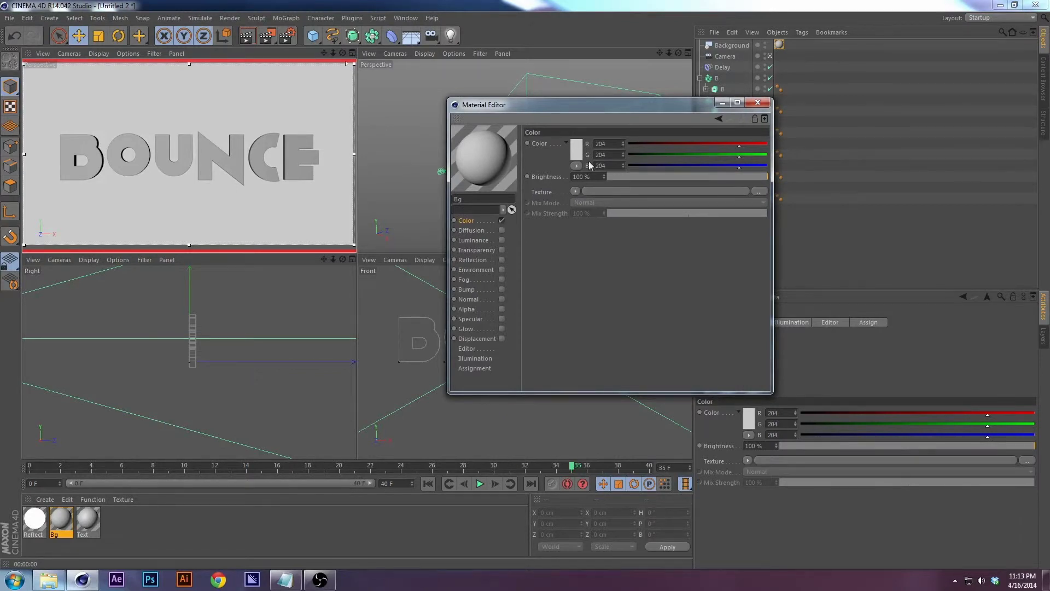
{"action": "left_click", "coordinate": [575, 191]}
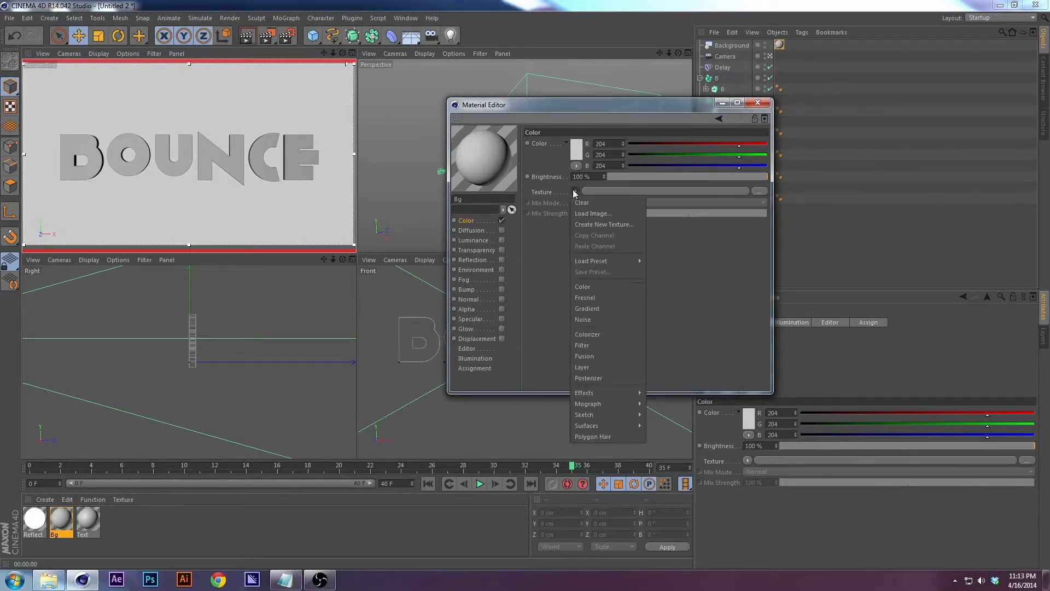
{"action": "left_click", "coordinate": [603, 309]}
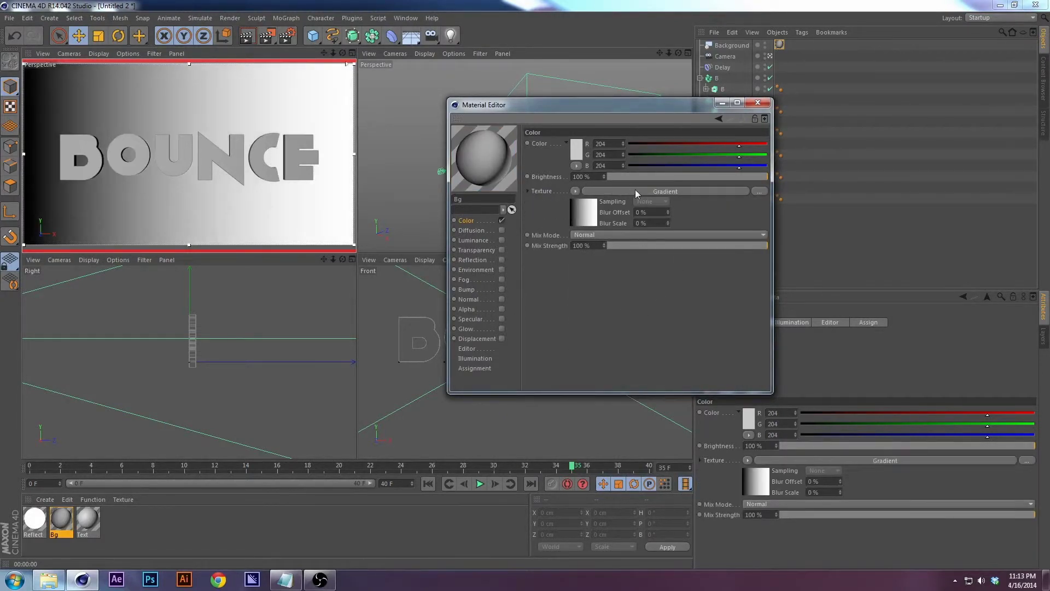
- Set the Bg gradient's type to 2D - Circular, first trying 2D - Radial and removing the stray knot
{"action": "left_click", "coordinate": [586, 222]}
{"action": "left_click", "coordinate": [586, 236]}
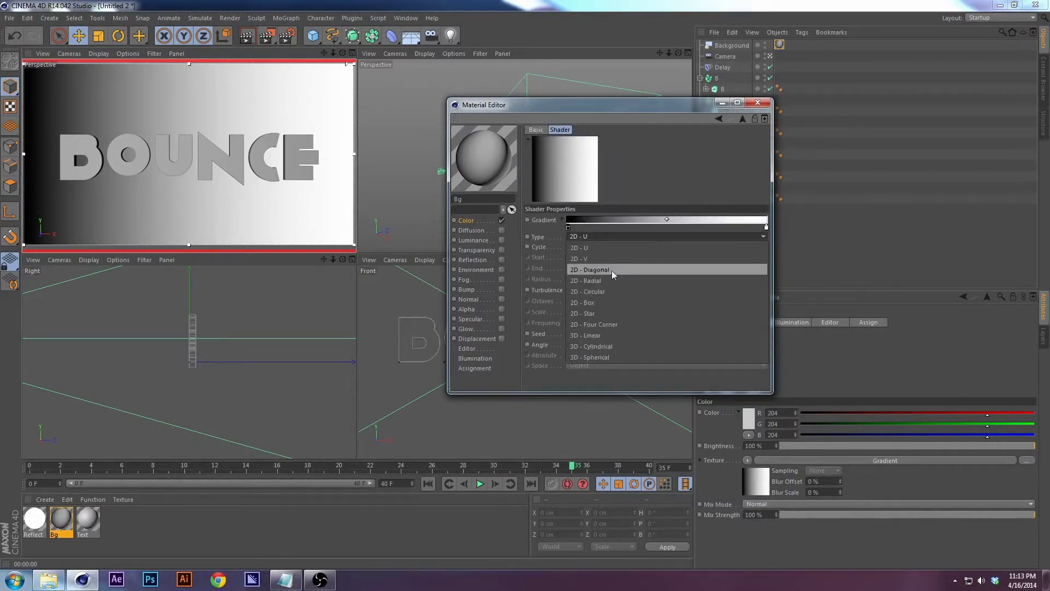
{"action": "left_click", "coordinate": [609, 281]}
{"action": "left_click", "coordinate": [586, 227]}
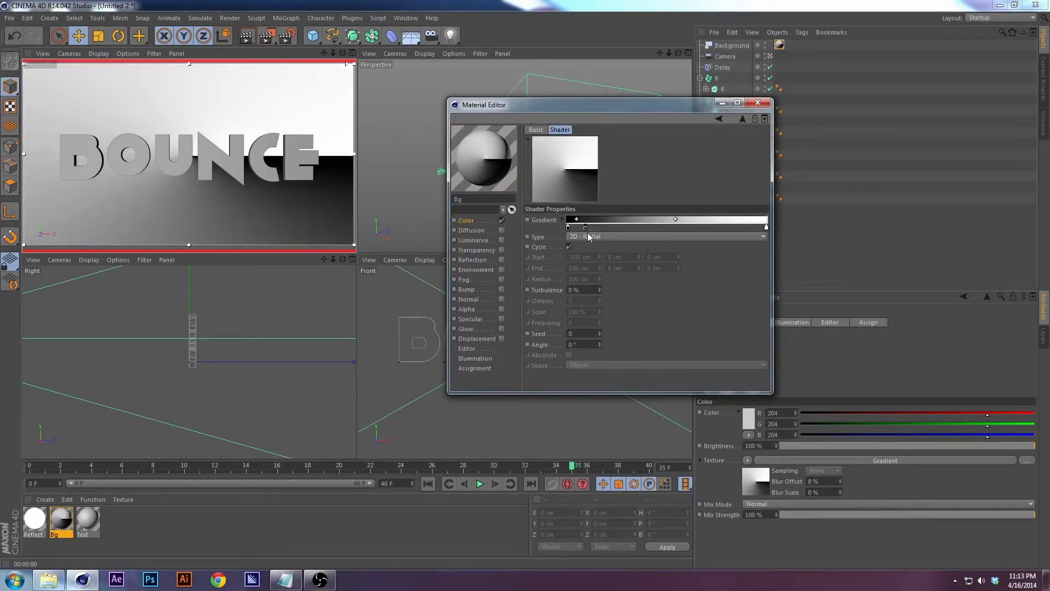
{"action": "left_click_drag", "start_coordinate": [585, 226], "coordinate": [583, 251]}
{"action": "left_click", "coordinate": [584, 236]}
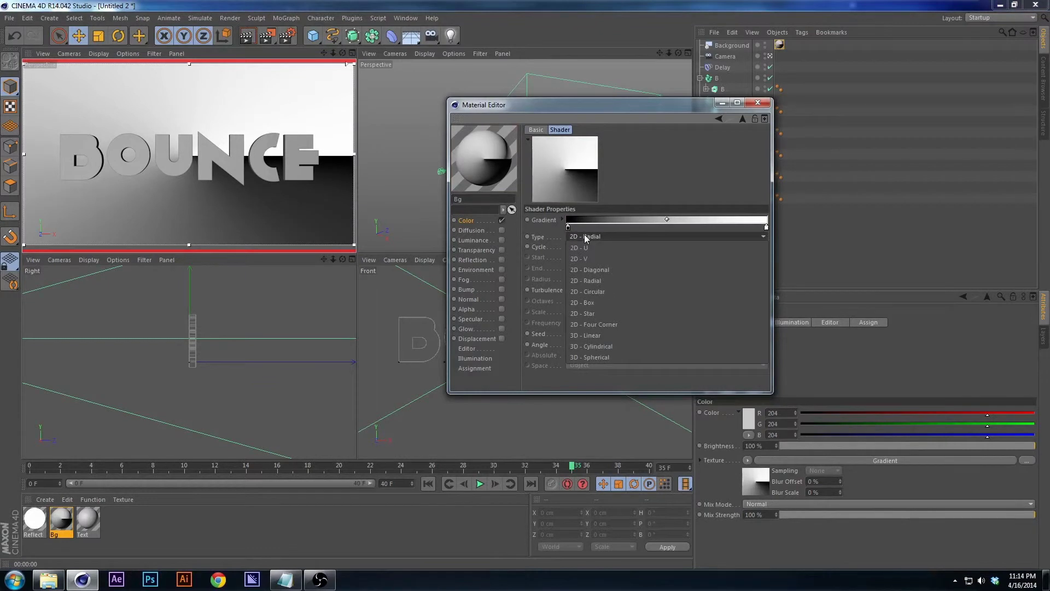
{"action": "left_click", "coordinate": [596, 290]}
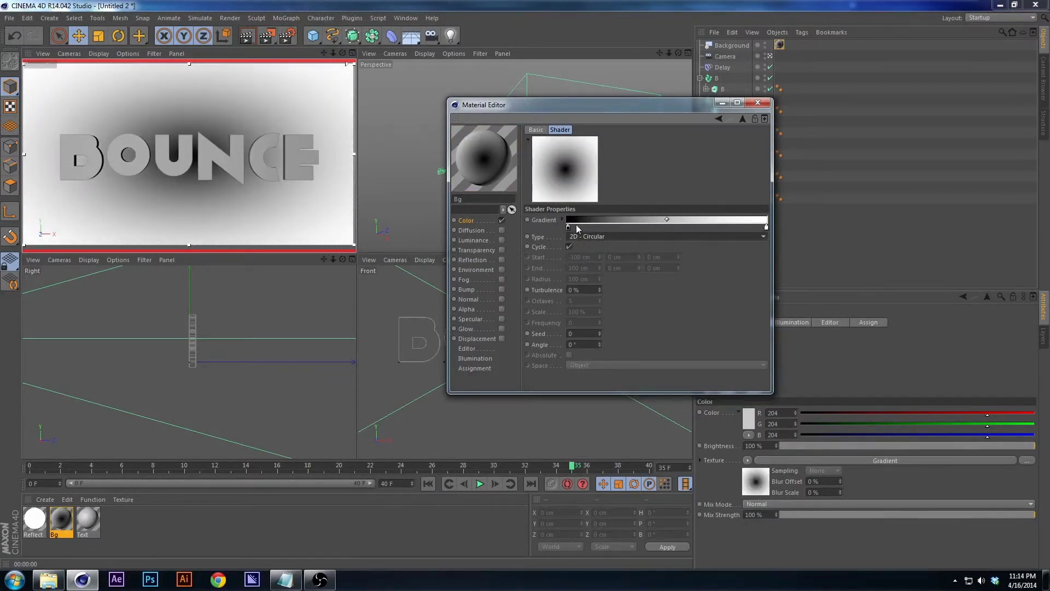
- Rearrange the circular gradient's knots for a white centre fading to dark at the outer end, and close the Material Editor
{"action": "left_click_drag", "start_coordinate": [603, 225], "coordinate": [569, 251]}
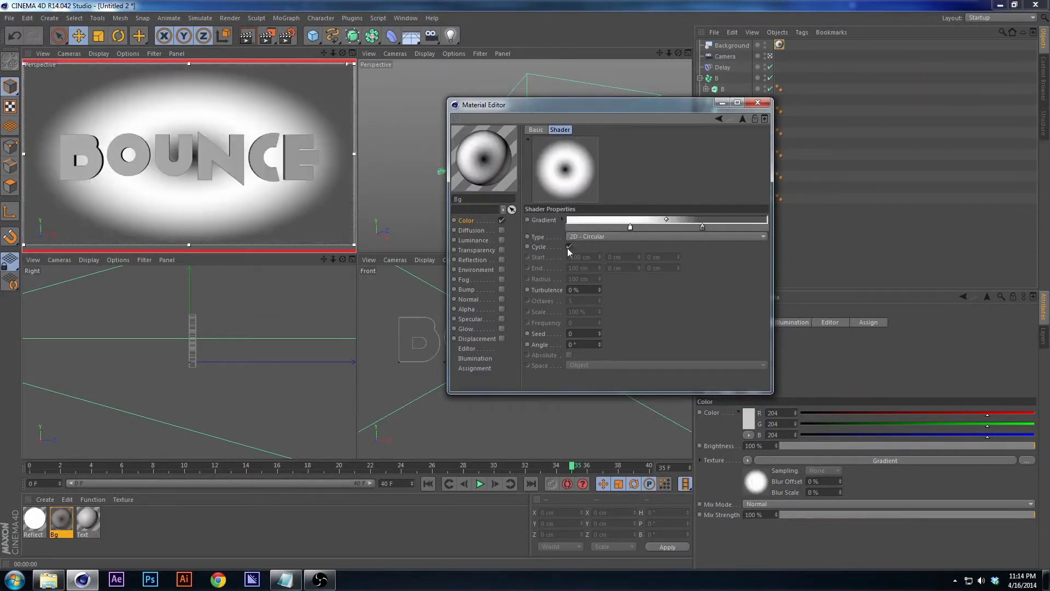
{"action": "left_click_drag", "start_coordinate": [703, 227], "coordinate": [766, 227]}
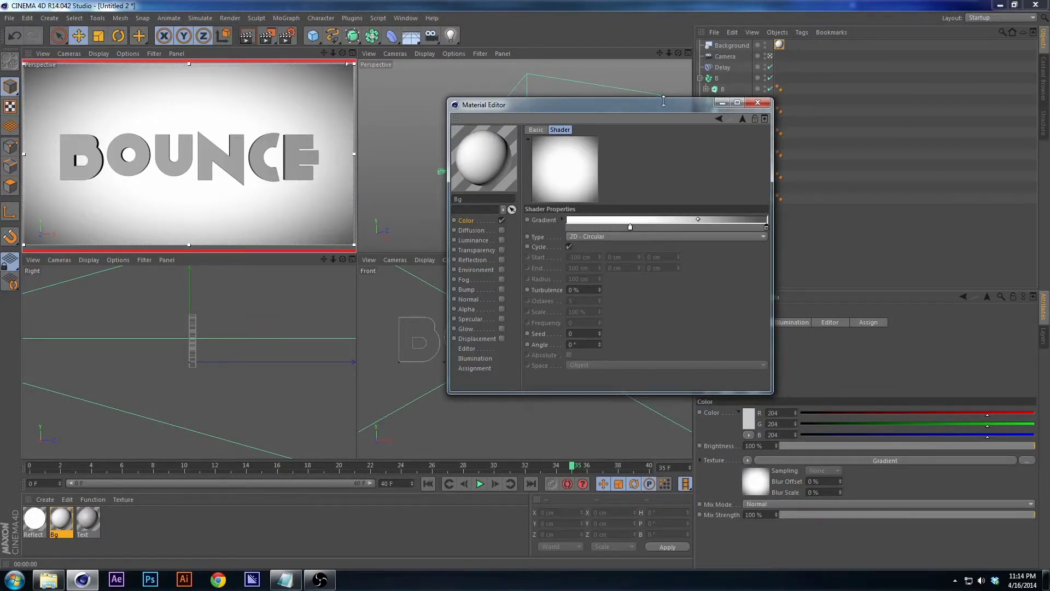
{"action": "left_click", "coordinate": [758, 103]}
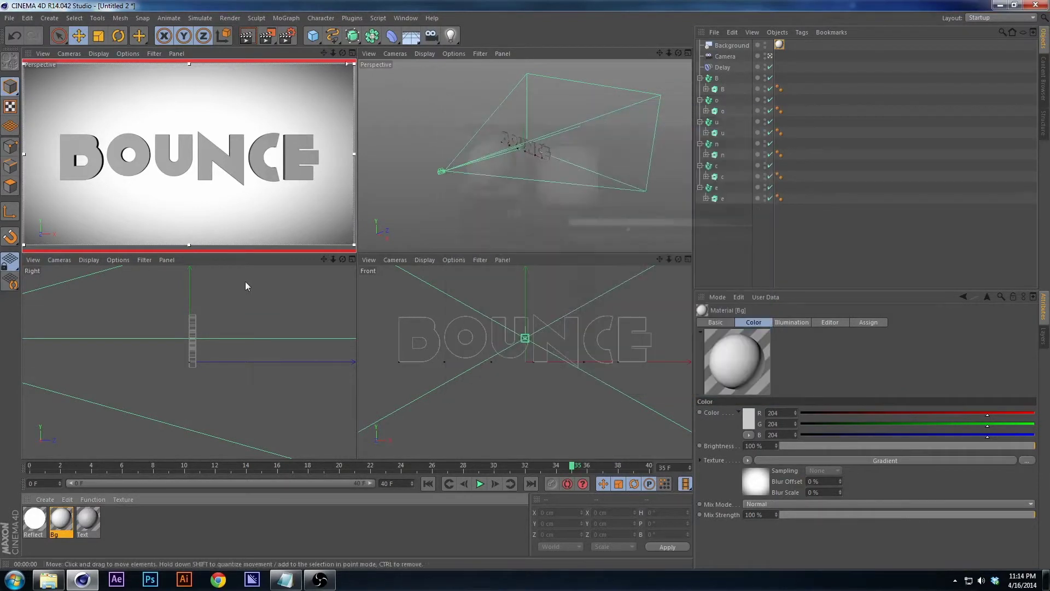
{"action": "double_click", "coordinate": [88, 518]}
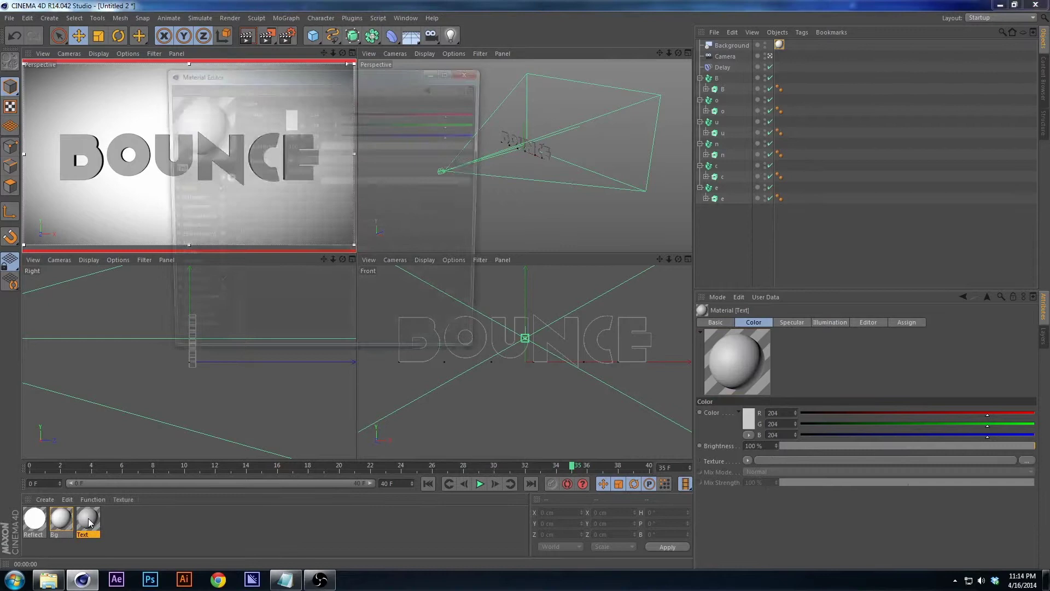
{"action": "left_click_drag", "start_coordinate": [309, 73], "coordinate": [480, 151]}
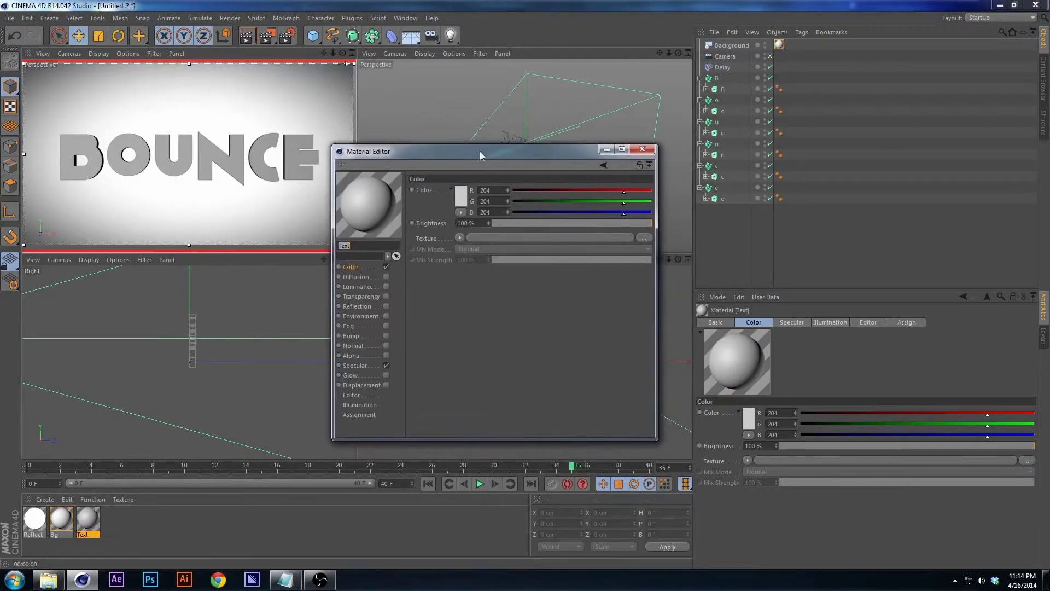
{"action": "left_click", "coordinate": [642, 149]}
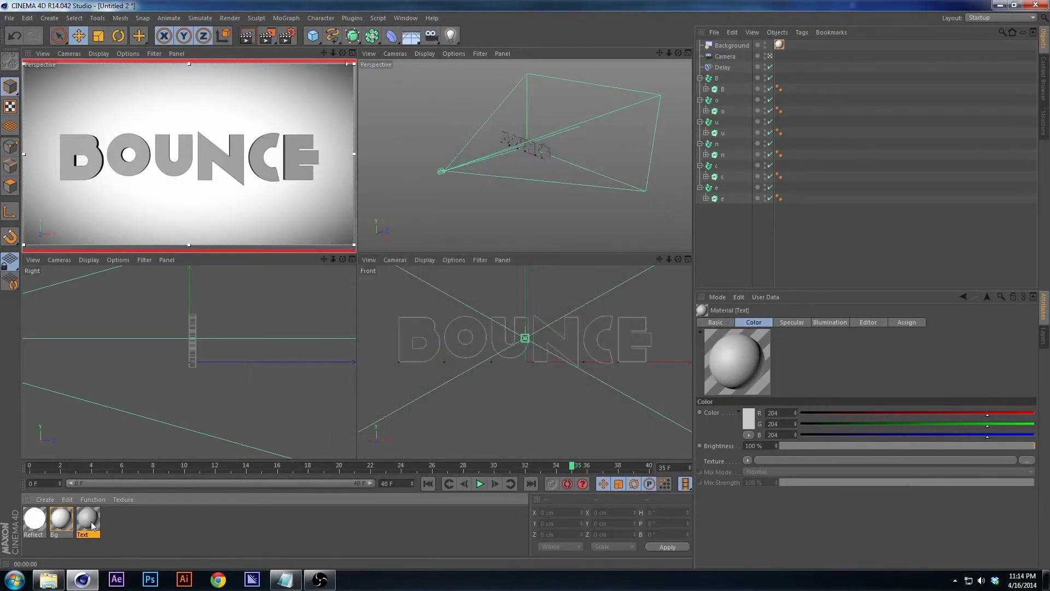
- Collapse the six letter hierarchies and apply the Text material to every letter of the word
{"action": "left_click", "coordinate": [700, 79]}
{"action": "left_click", "coordinate": [699, 89]}
{"action": "left_click", "coordinate": [699, 100]}
{"action": "left_click", "coordinate": [700, 111]}
{"action": "left_click", "coordinate": [700, 121]}
{"action": "left_click", "coordinate": [699, 133]}
{"action": "left_click_drag", "start_coordinate": [82, 522], "coordinate": [722, 78]}
{"action": "left_click_drag", "start_coordinate": [786, 81], "coordinate": [780, 122], "text": "ctrl"}
{"action": "left_click_drag", "start_coordinate": [780, 121], "coordinate": [780, 133], "text": "ctrl"}
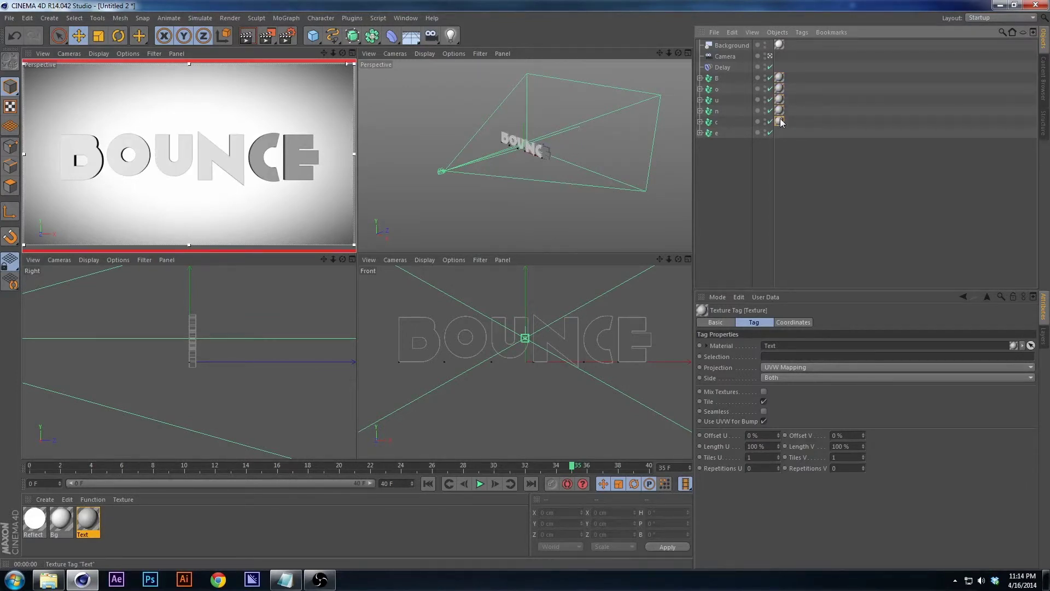
- Change the Text material's colour to a light blue of R 188, G 204, B 226
{"action": "double_click", "coordinate": [87, 521]}
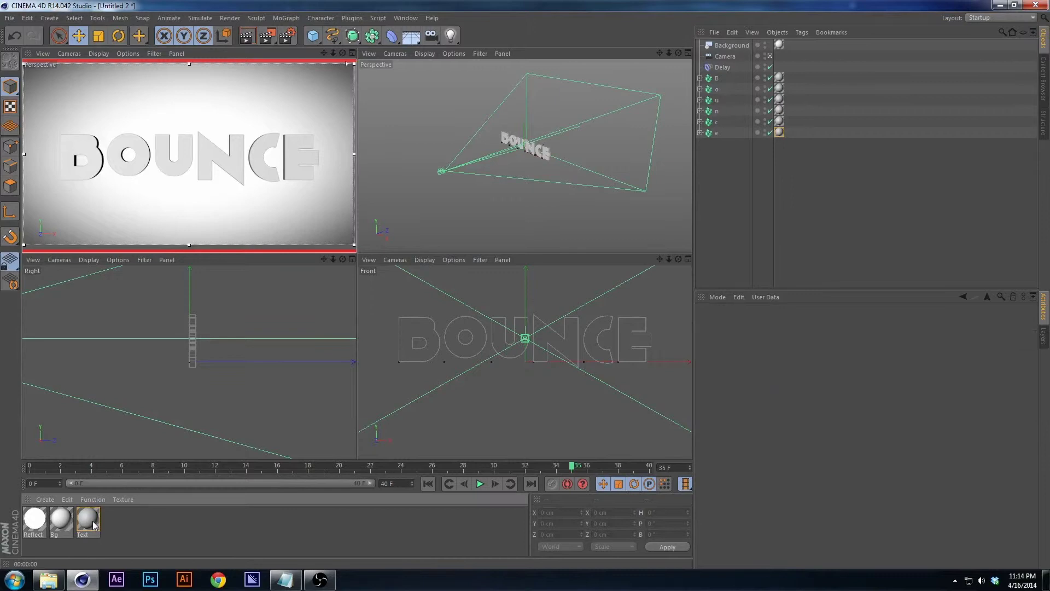
{"action": "left_click_drag", "start_coordinate": [294, 66], "coordinate": [649, 140]}
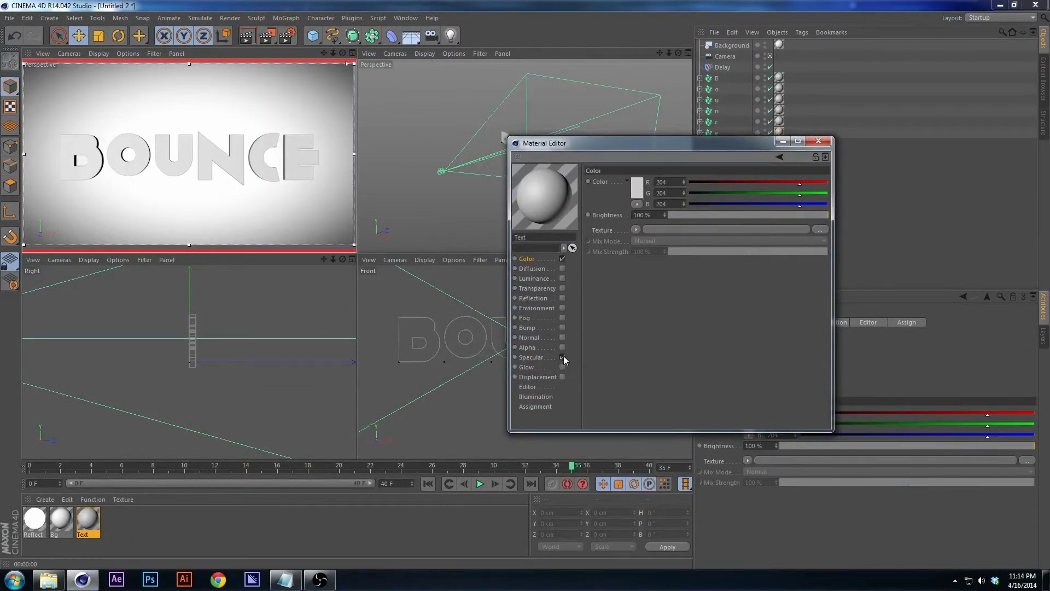
{"action": "left_click", "coordinate": [637, 187]}
{"action": "left_click_drag", "start_coordinate": [677, 144], "coordinate": [666, 148]}
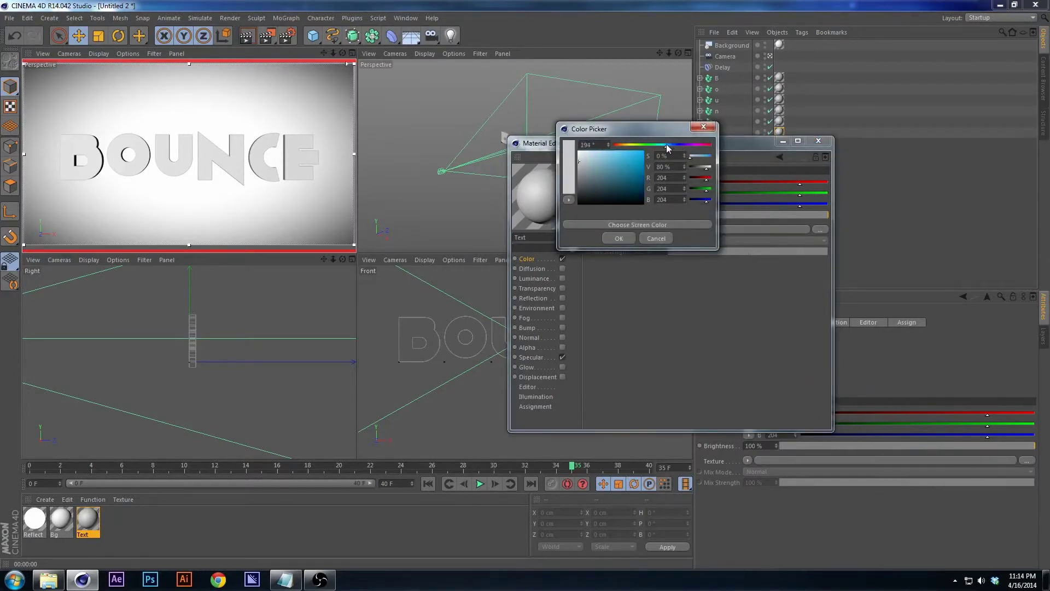
{"action": "left_click", "coordinate": [619, 239]}
{"action": "left_click", "coordinate": [638, 186]}
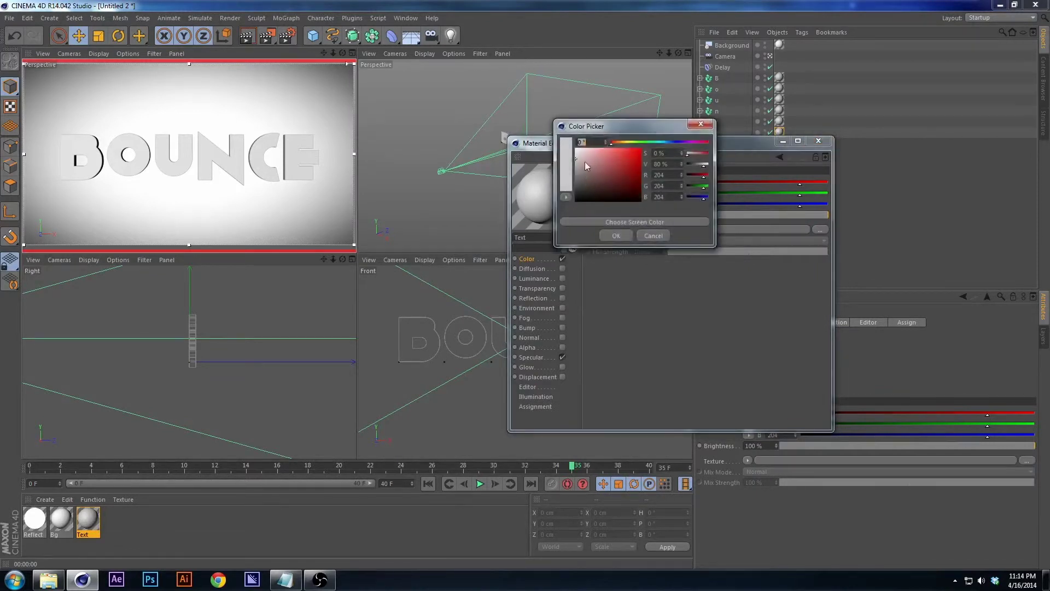
{"action": "left_click_drag", "start_coordinate": [672, 141], "coordinate": [668, 142]}
{"action": "left_click", "coordinate": [587, 156]}
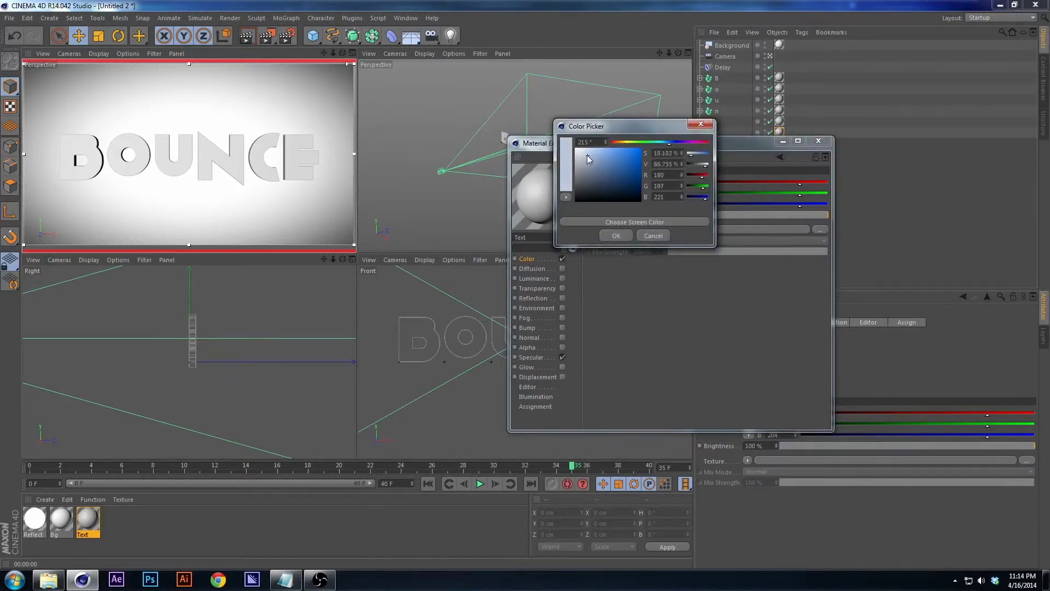
{"action": "left_click", "coordinate": [607, 237]}
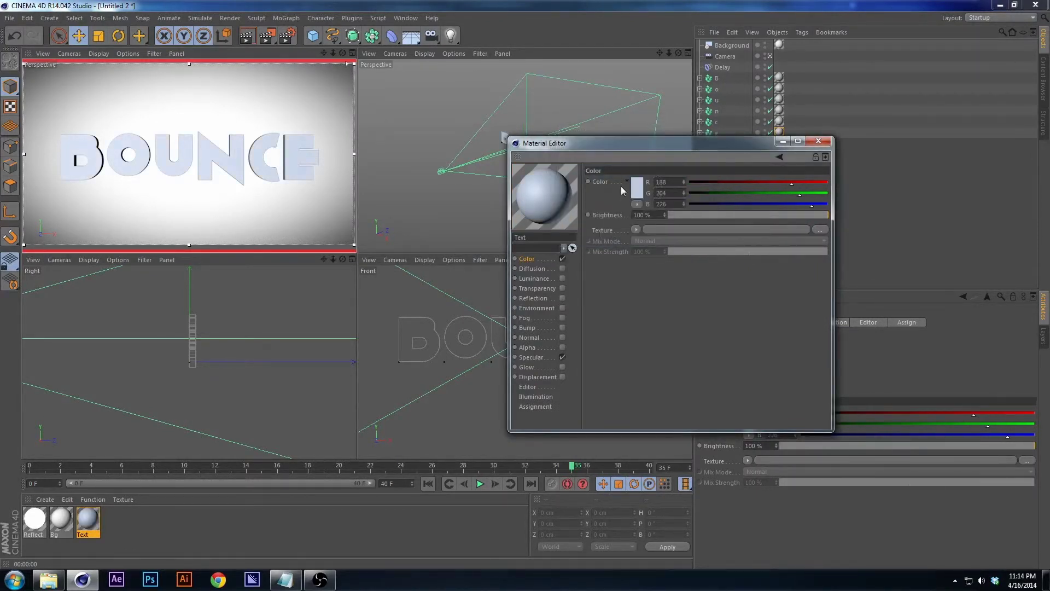
- Enable Reflection on the Text material with a Fresnel texture at 52 % mix strength, and close the Material Editor
{"action": "left_click", "coordinate": [562, 298]}
{"action": "left_click", "coordinate": [635, 248]}
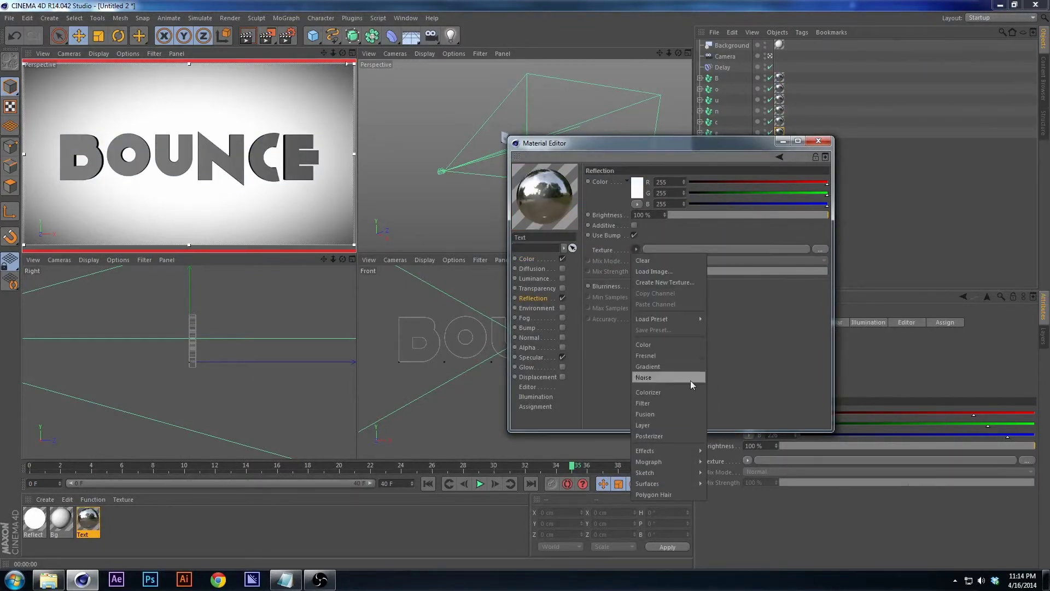
{"action": "left_click", "coordinate": [657, 355]}
{"action": "left_click", "coordinate": [761, 304]}
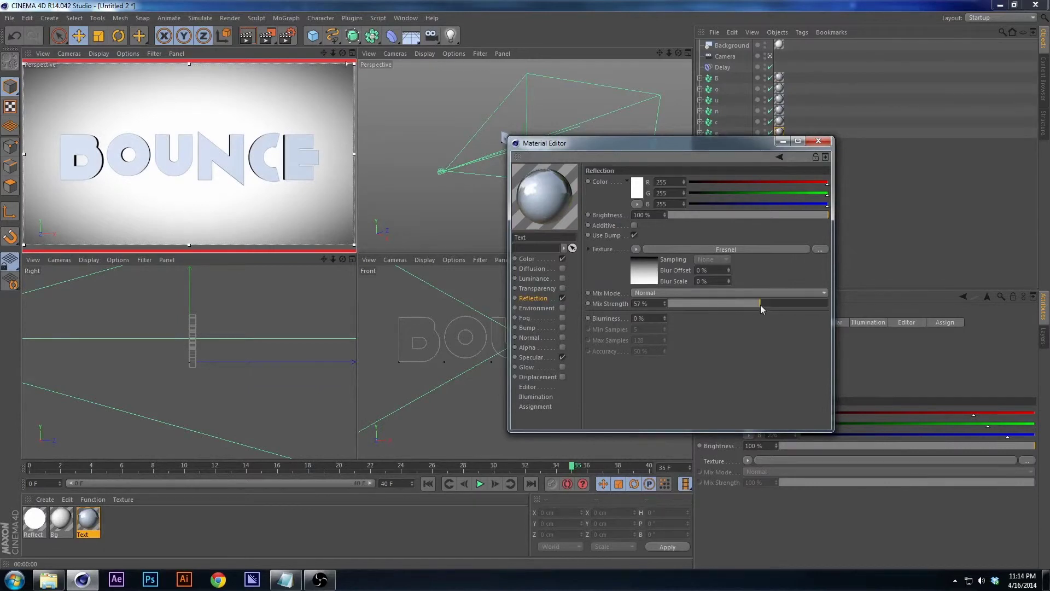
{"action": "left_click_drag", "start_coordinate": [761, 304], "coordinate": [751, 304]}
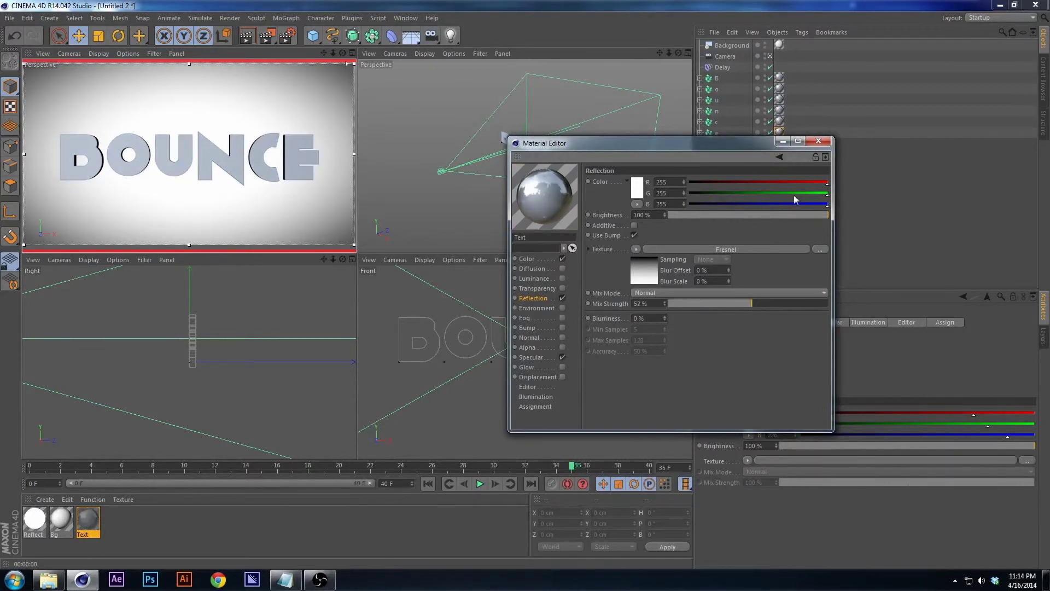
{"action": "left_click", "coordinate": [818, 140]}
- Add an Omni light and place it behind and below the word, at about Y -219 cm and Z 912 cm
{"action": "left_click_drag", "start_coordinate": [441, 90], "coordinate": [541, 167], "text": "alt"}
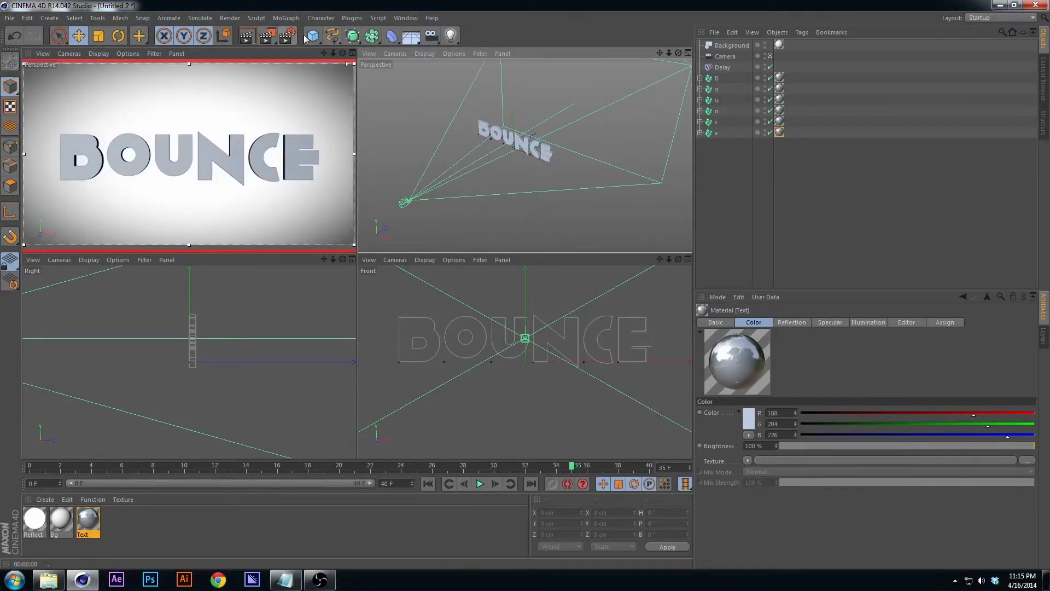
{"action": "left_click", "coordinate": [450, 36]}
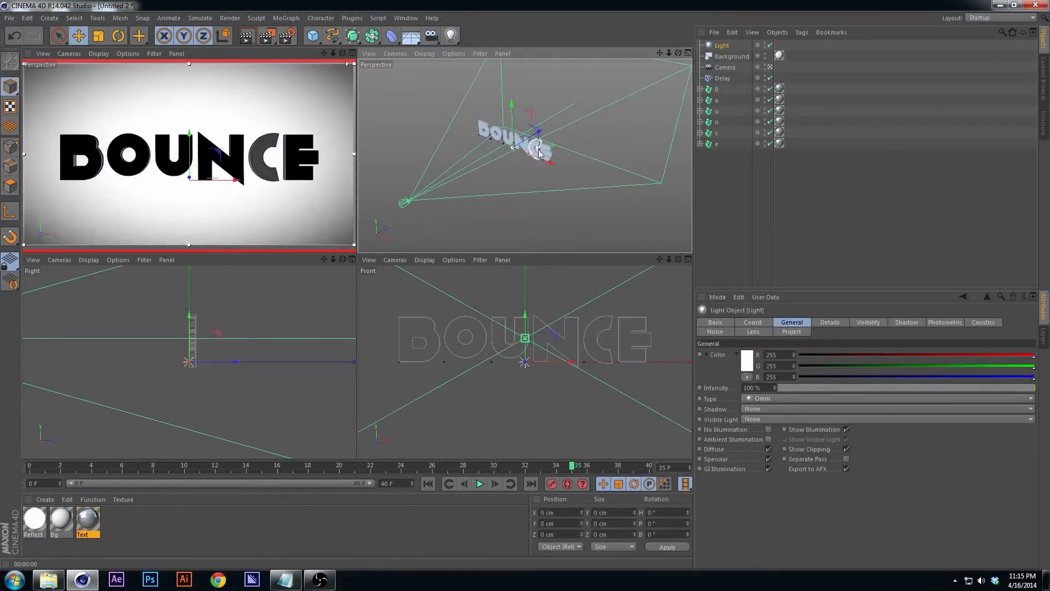
{"action": "left_click_drag", "start_coordinate": [536, 133], "coordinate": [572, 109]}
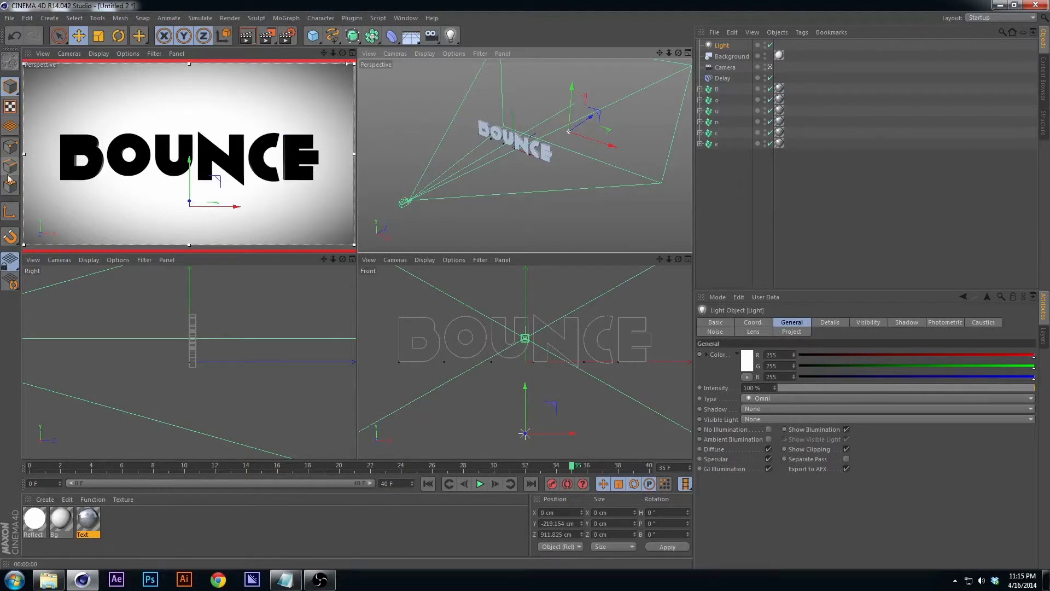
- Duplicate the light twice, placing the copies at about X 682, Z -239 cm and X -1494, Z -82 cm
{"action": "left_click_drag", "start_coordinate": [722, 48], "coordinate": [725, 54]}
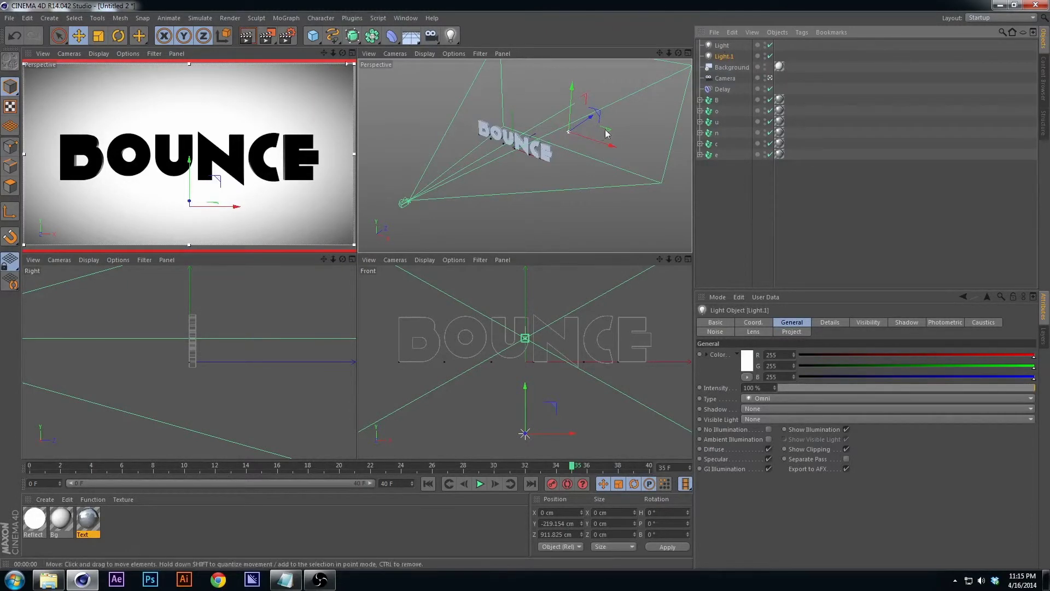
{"action": "left_click_drag", "start_coordinate": [582, 122], "coordinate": [582, 209]}
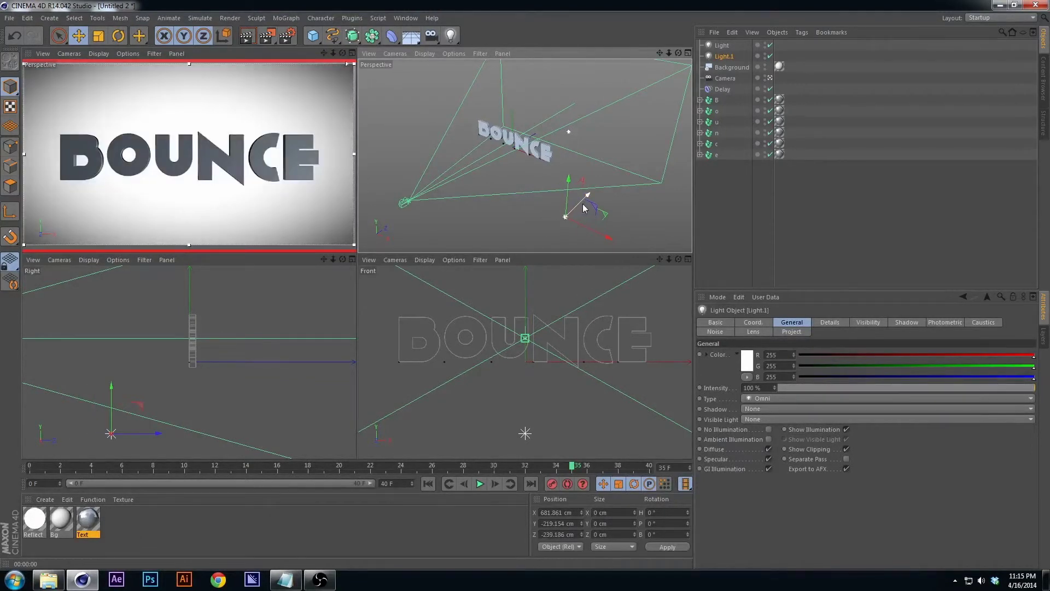
{"action": "left_click_drag", "start_coordinate": [723, 56], "coordinate": [723, 62], "text": "ctrl"}
{"action": "left_click_drag", "start_coordinate": [596, 235], "coordinate": [424, 123]}
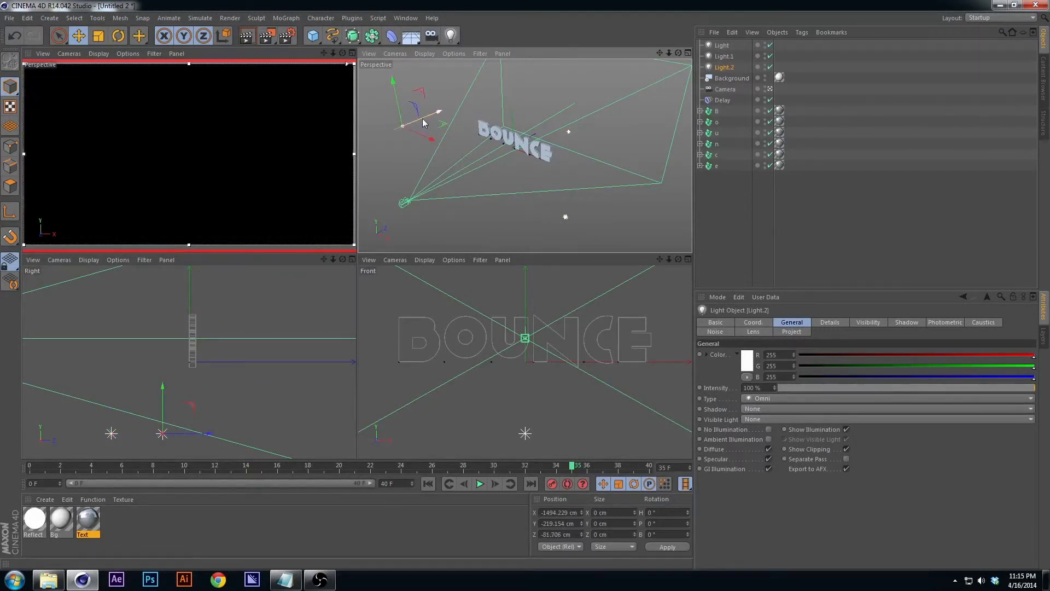
- Undo the trial fourth light and reposition the third light to about X -1161 cm, Z -493 cm
{"action": "left_click_drag", "start_coordinate": [423, 122], "coordinate": [529, 213], "text": "alt"}
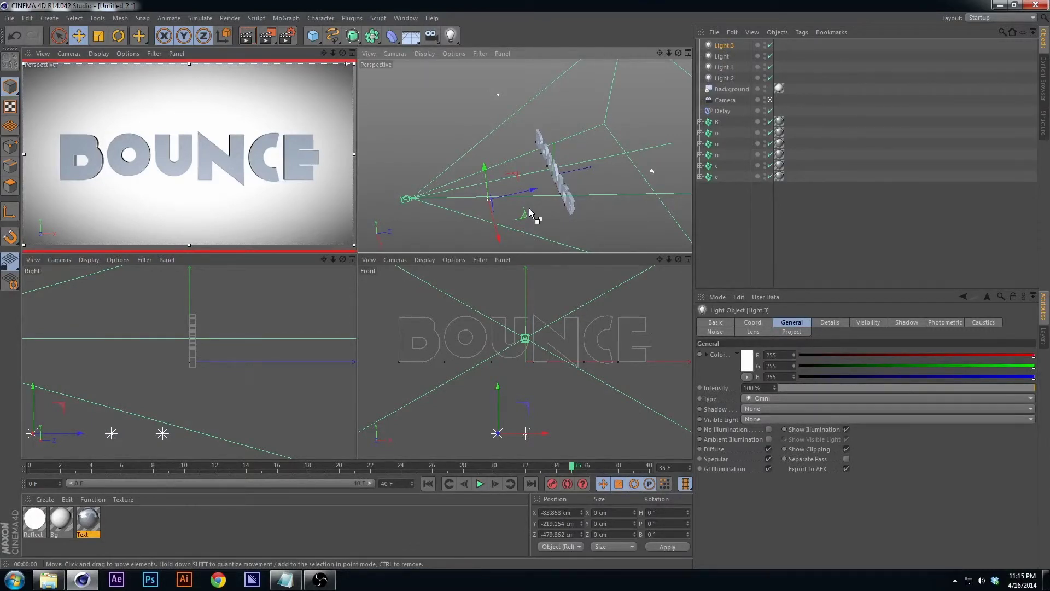
{"action": "key", "text": "ctrl+z"}
{"action": "left_click_drag", "start_coordinate": [508, 155], "coordinate": [563, 101], "text": "alt"}
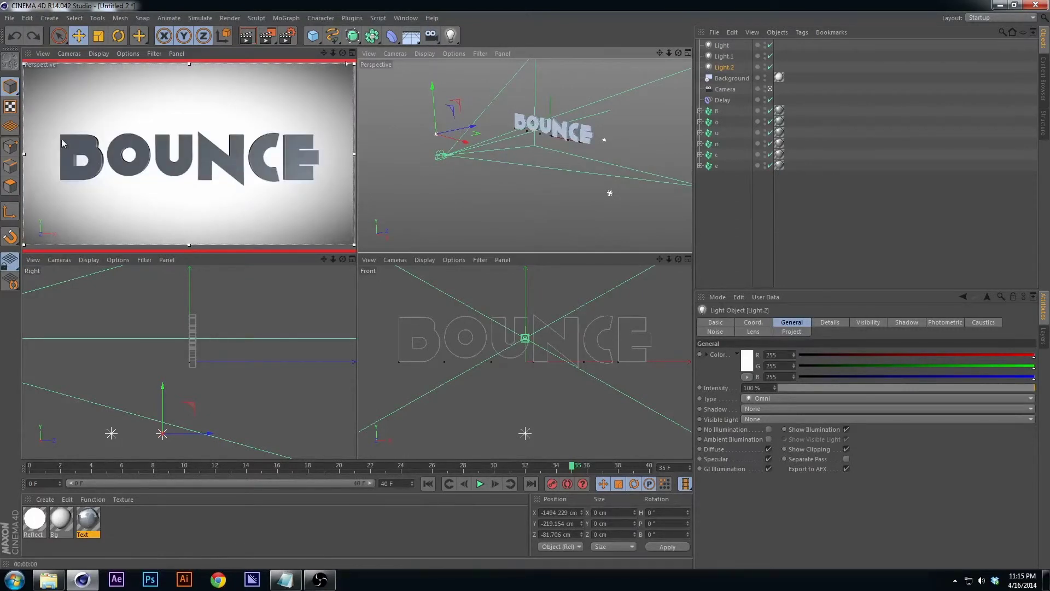
{"action": "left_click_drag", "start_coordinate": [661, 184], "coordinate": [517, 153], "text": "alt"}
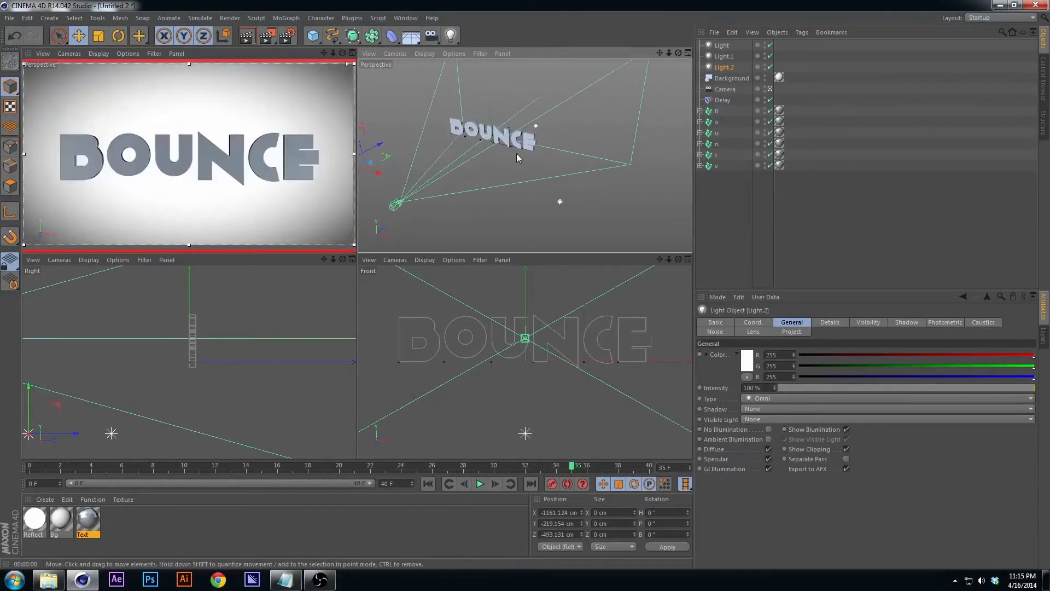
- Save the scene as SpringyText_tutorial.c4d in the C4D setups folder
{"action": "left_click", "coordinate": [727, 198]}
{"action": "key", "text": "ctrl+s"}
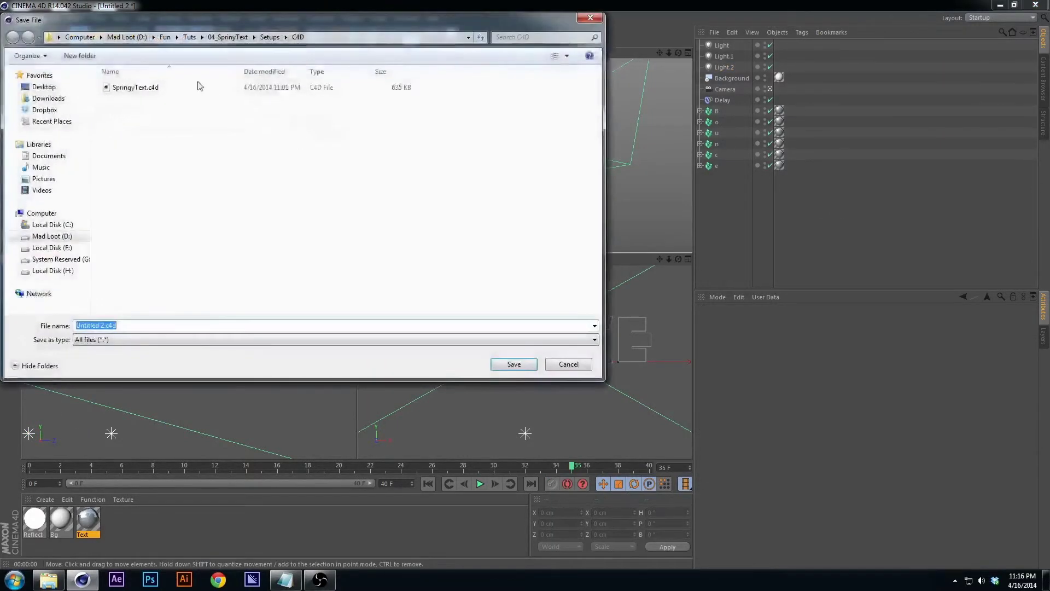
{"action": "left_click", "coordinate": [135, 89]}
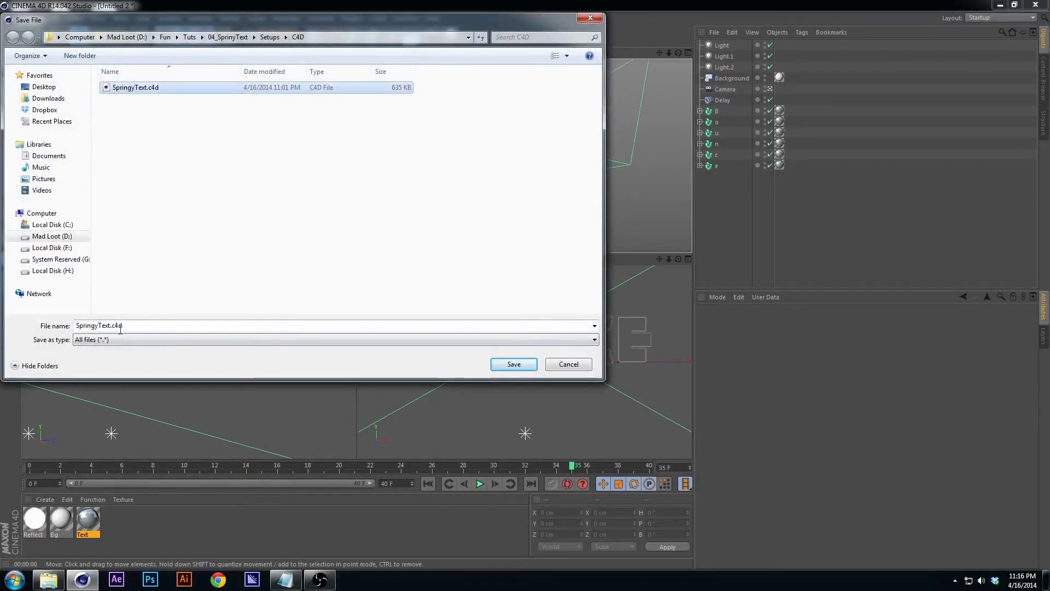
{"action": "key", "text": "Tab"}
{"action": "key", "text": "Right"}
{"action": "key", "text": "Left"}
{"action": "key", "text": "Left"}
{"action": "key", "text": "Left"}
{"action": "key", "text": "Left"}
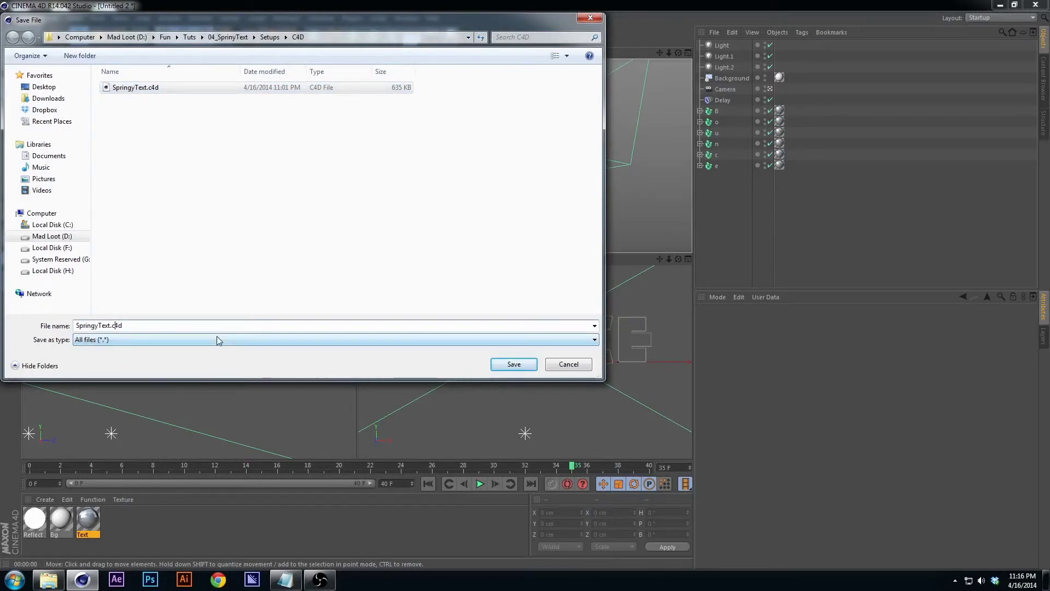
{"action": "type", "text": "_tutorial"}
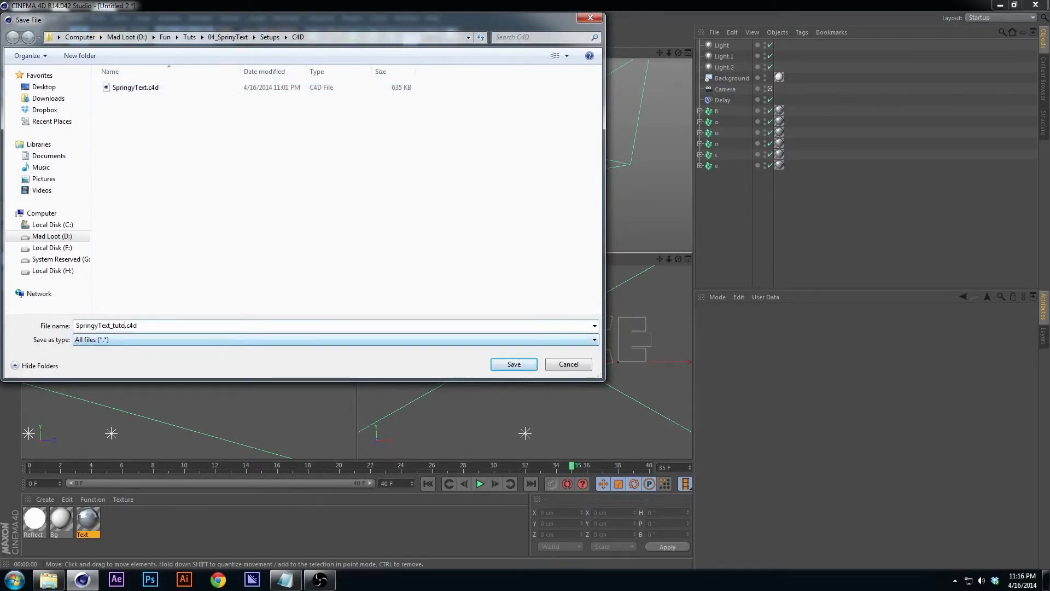
{"action": "key", "text": "Return"}
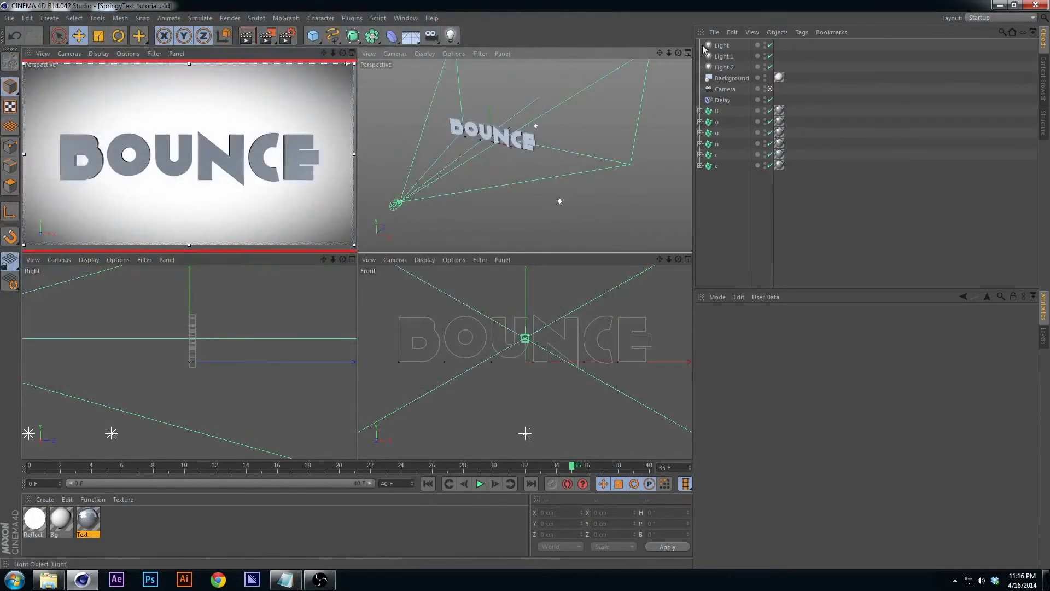
- Add a disc, place it in front of the word at about Z -361 cm, and apply the Reflect material to it
{"action": "left_click", "coordinate": [508, 134]}
{"action": "left_click", "coordinate": [440, 85]}
{"action": "left_click", "coordinate": [317, 35]}
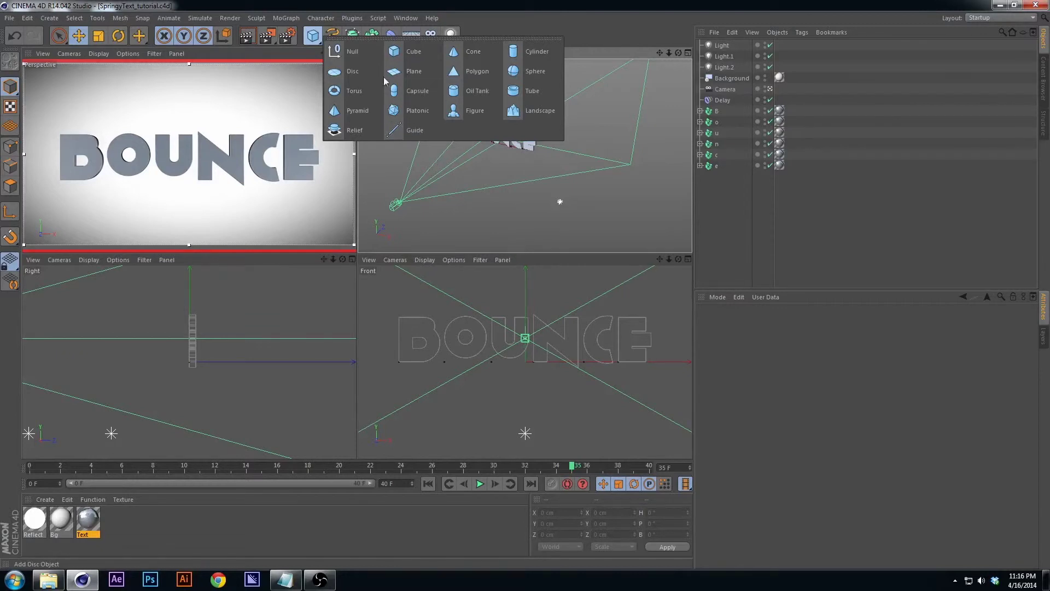
{"action": "left_click", "coordinate": [334, 71]}
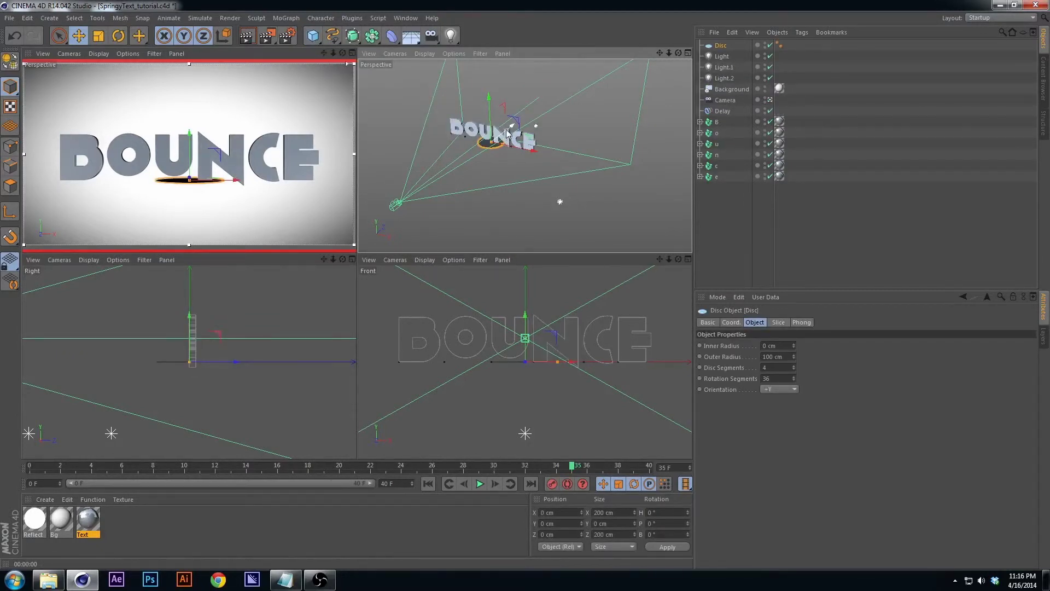
{"action": "left_click_drag", "start_coordinate": [507, 141], "coordinate": [481, 160]}
{"action": "left_click_drag", "start_coordinate": [60, 520], "coordinate": [442, 219]}
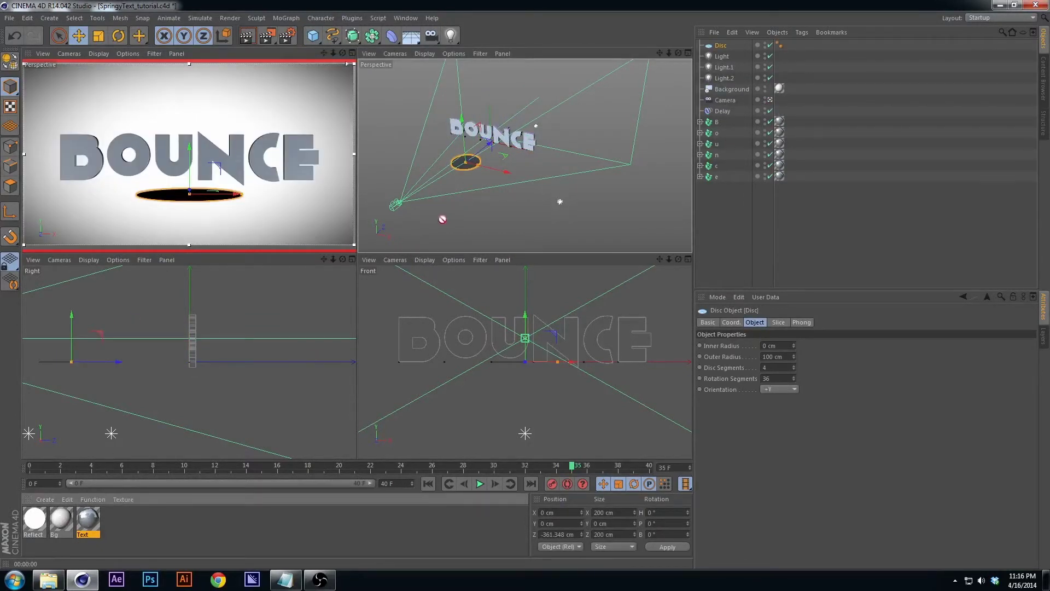
{"action": "left_click_drag", "start_coordinate": [346, 278], "coordinate": [465, 169]}
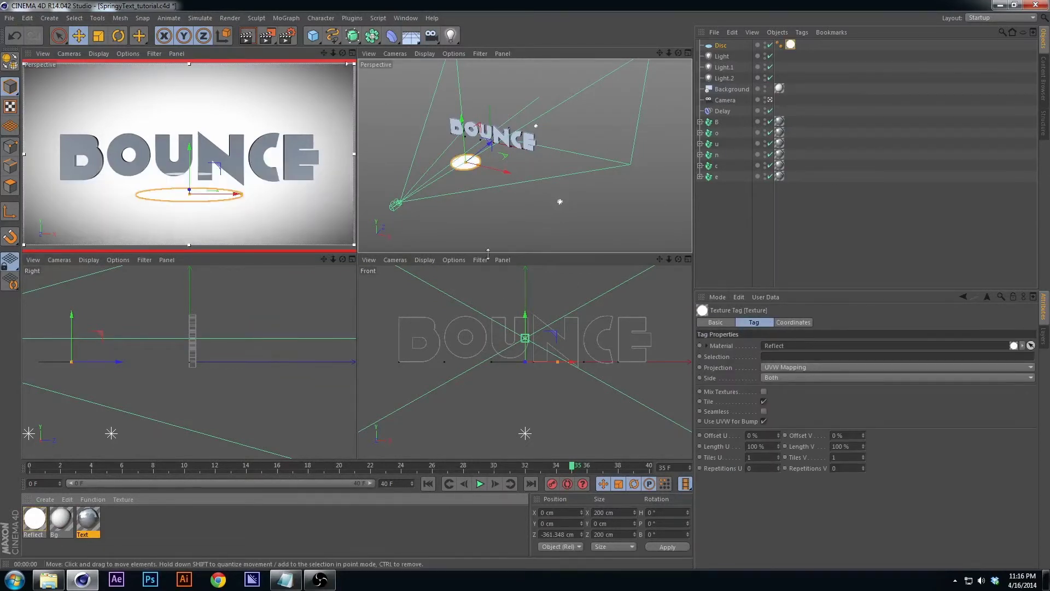
- Pitch the disc 90° upright, position it at about Y 109 cm and Z -133 cm, and make it editable
{"action": "key", "text": "r"}
{"action": "left_click_drag", "start_coordinate": [472, 159], "coordinate": [477, 111]}
{"action": "key", "text": "e"}
{"action": "key", "text": "c"}
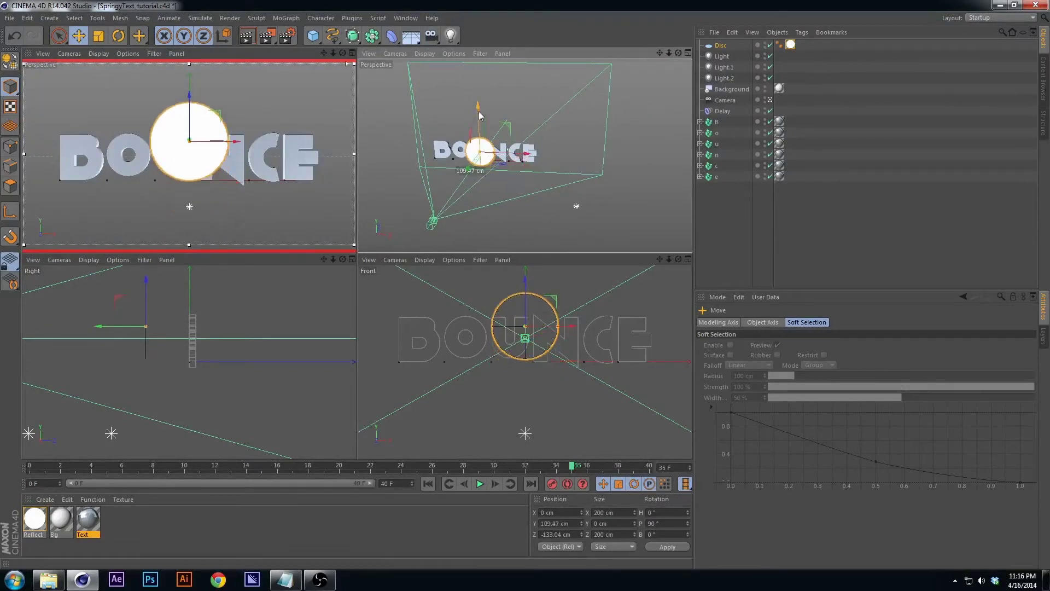
- Stretch the disc along X to about 1158 cm so it spans the whole word, and save the scene
{"action": "key", "text": "t"}
{"action": "left_click_drag", "start_coordinate": [529, 153], "coordinate": [682, 159]}
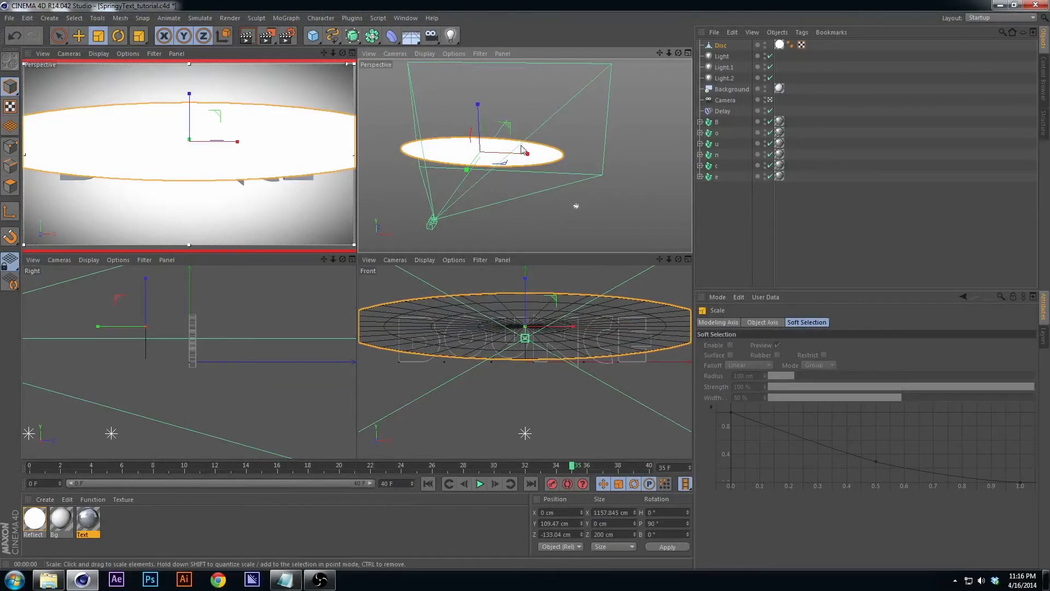
{"action": "left_click_drag", "start_coordinate": [432, 131], "coordinate": [429, 157], "text": "alt"}
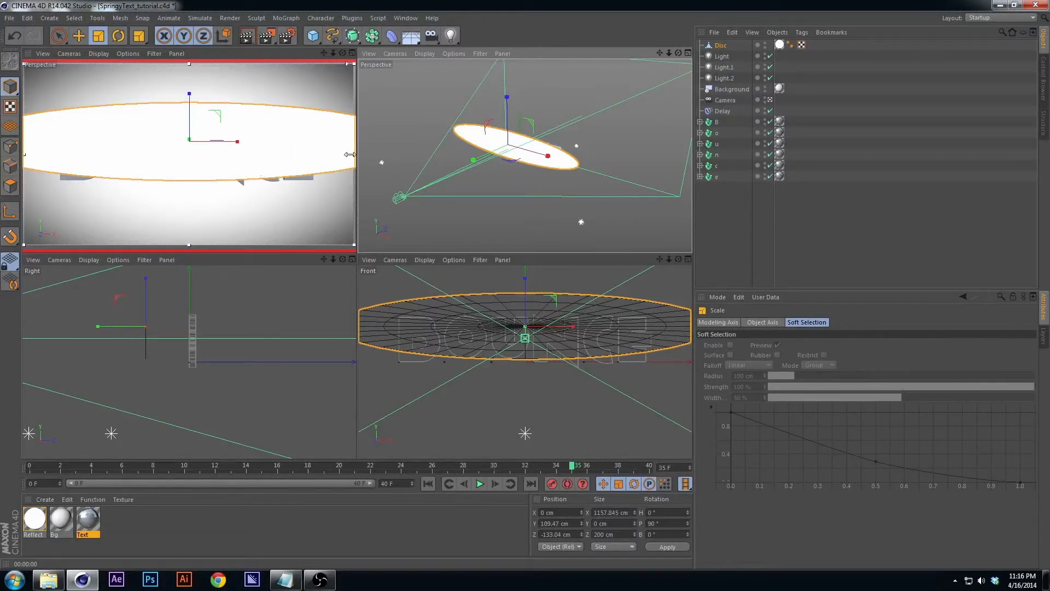
{"action": "left_click_drag", "start_coordinate": [492, 167], "coordinate": [516, 158], "text": "alt"}
{"action": "key", "text": "ctrl+s"}
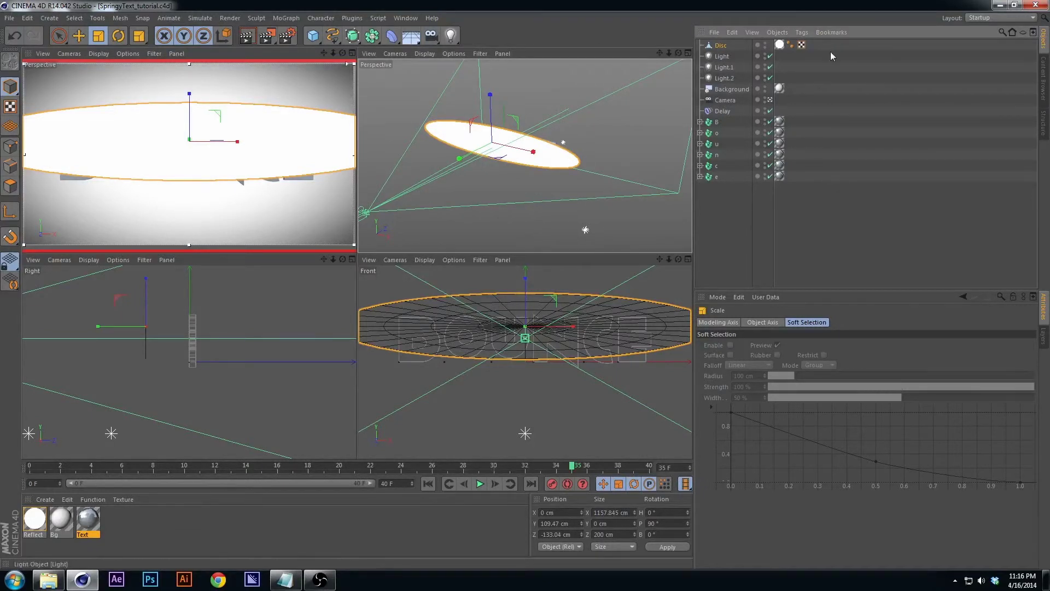
- Add a Compositing tag to the disc
{"action": "right_click", "coordinate": [720, 48]}
{"action": "mouse_move", "coordinate": [737, 55]}
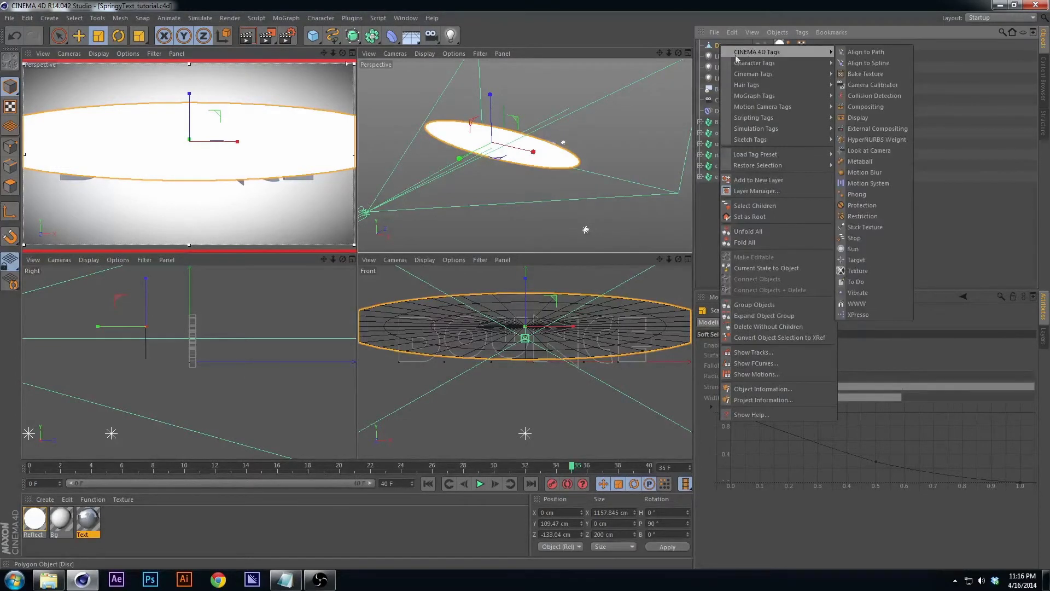
{"action": "left_click", "coordinate": [866, 107]}
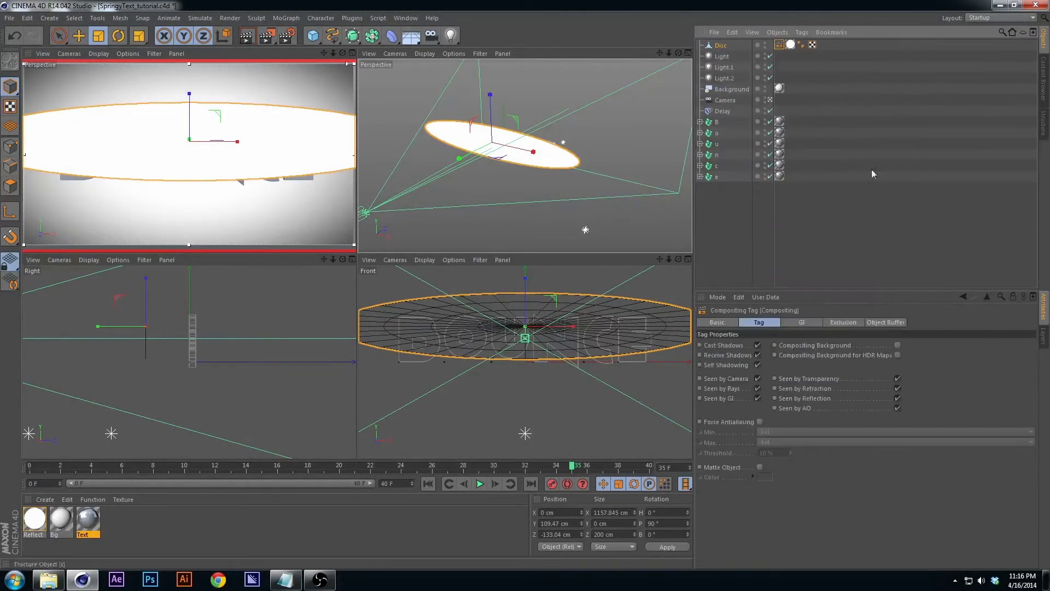
{"action": "left_click", "coordinate": [871, 322]}
{"action": "left_click", "coordinate": [850, 322]}
{"action": "left_click", "coordinate": [809, 323]}
{"action": "left_click", "coordinate": [842, 322]}
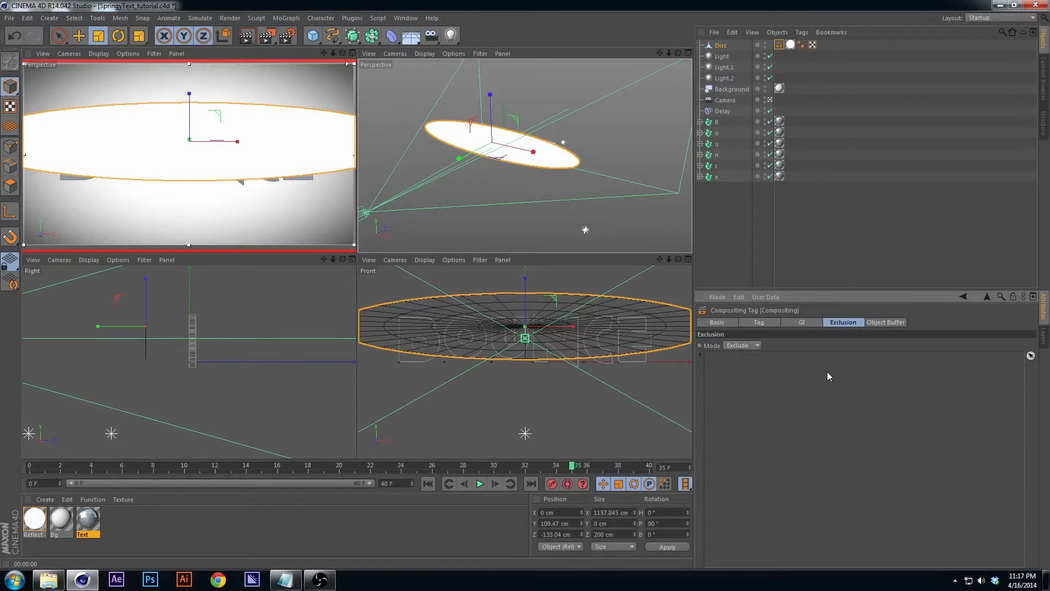
{"action": "left_click", "coordinate": [771, 322]}
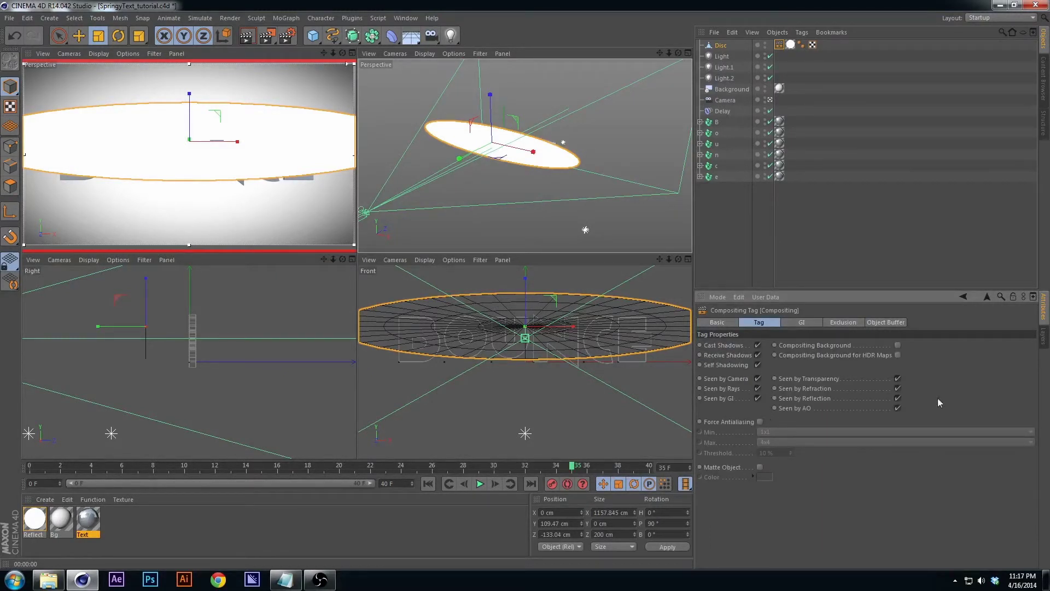
{"action": "left_click", "coordinate": [895, 322]}
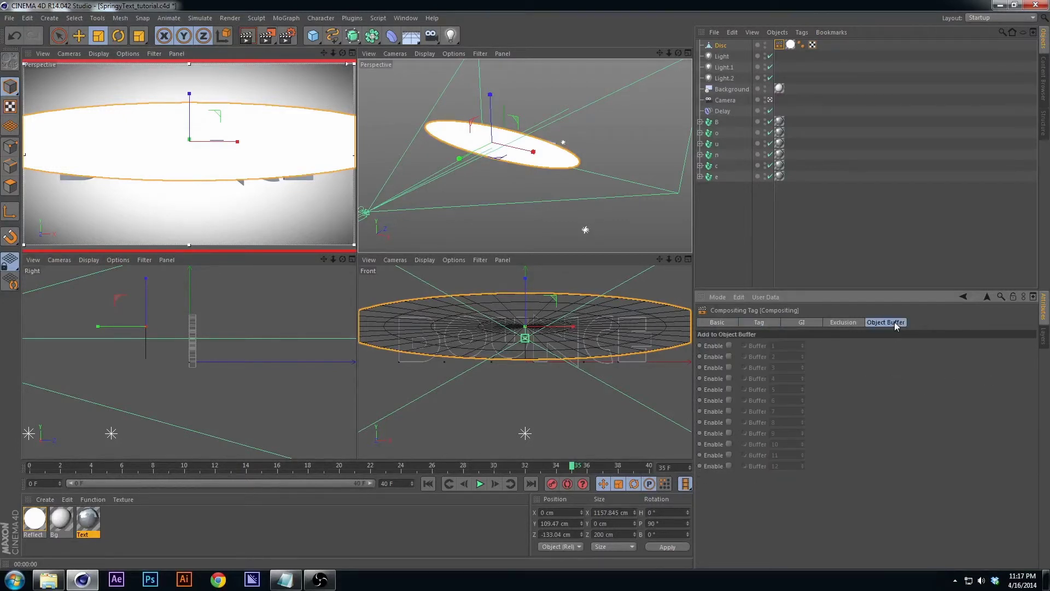
- In the disc's Compositing tag, disable Cast Shadows, Receive Shadows, and Seen by Camera, GI, Transparency and AO
{"action": "left_click", "coordinate": [758, 324]}
{"action": "left_click", "coordinate": [757, 345]}
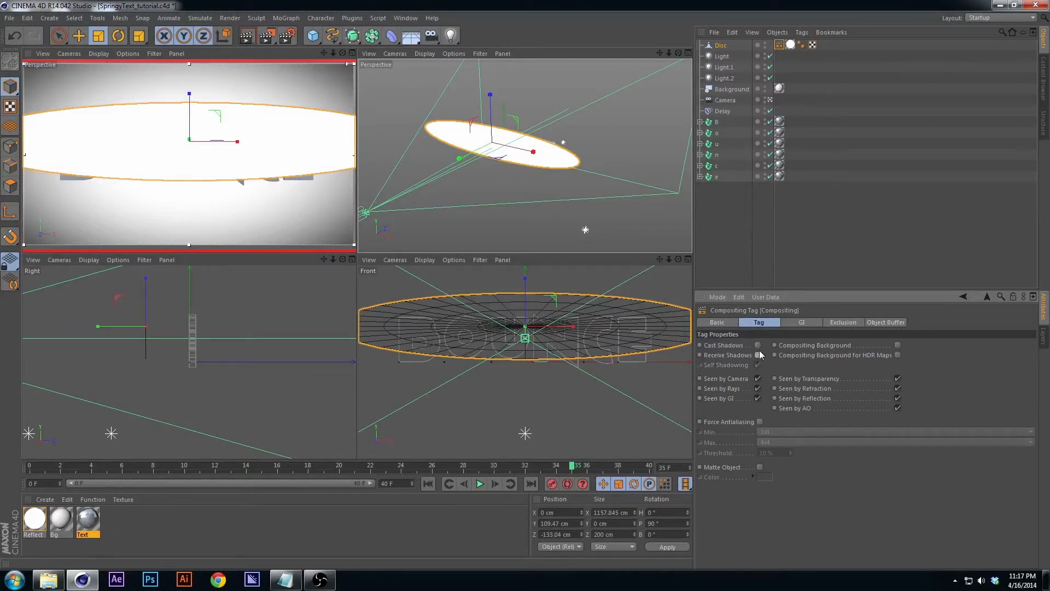
{"action": "left_click", "coordinate": [758, 379]}
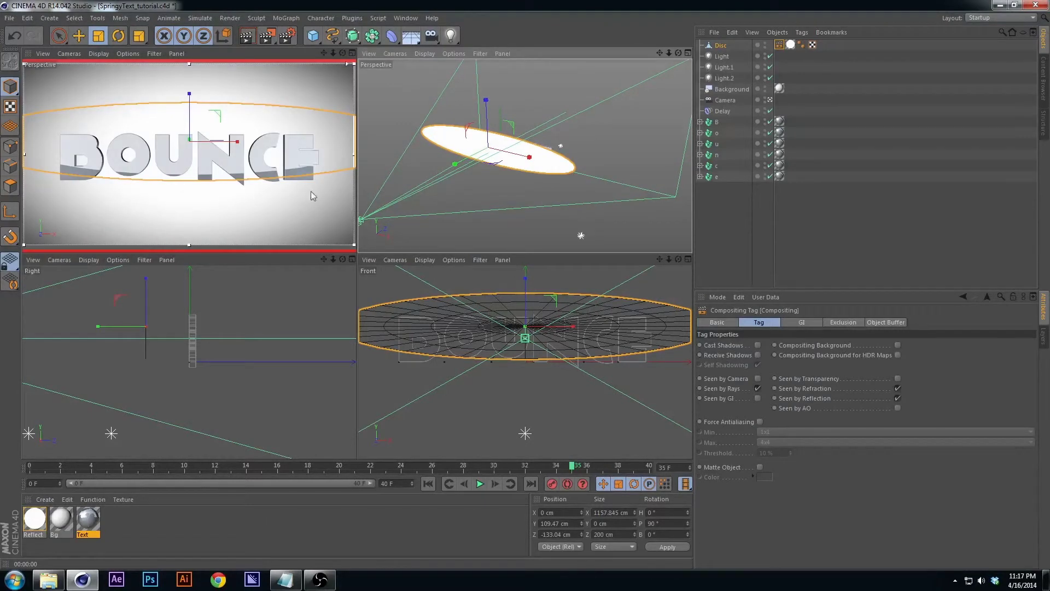
- Raise the disc to about Y 166 cm and play the animation to check its reflection on the letters
{"action": "key", "text": "e"}
{"action": "left_click_drag", "start_coordinate": [486, 105], "coordinate": [486, 94]}
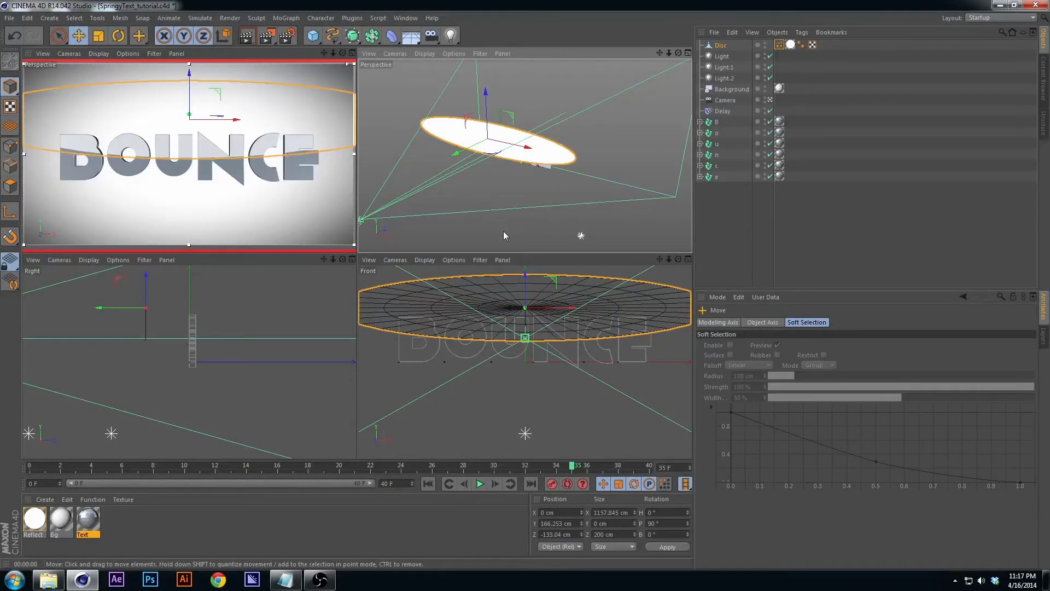
{"action": "left_click", "coordinate": [503, 231]}
{"action": "key", "text": "F8"}
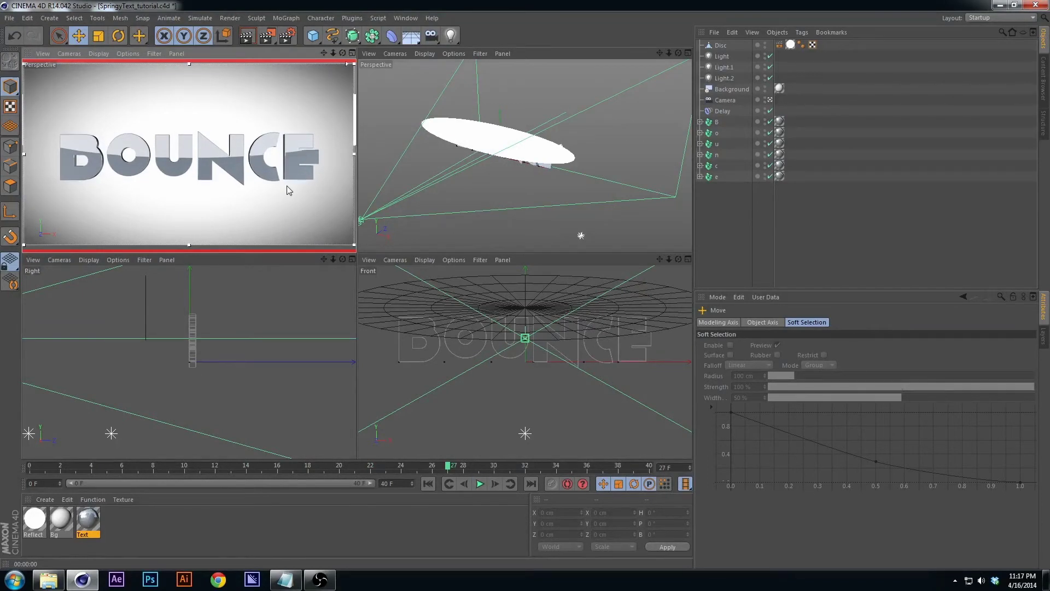
- Hide the disc in the editor view, then play the animation and render the camera view
{"action": "left_click", "coordinate": [469, 134]}
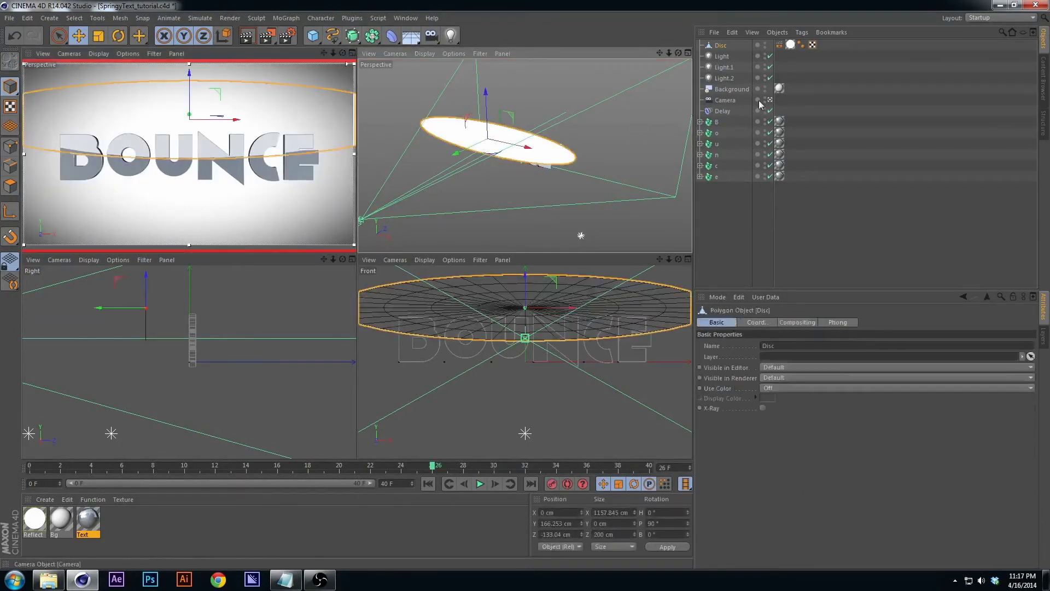
{"action": "left_click", "coordinate": [764, 45]}
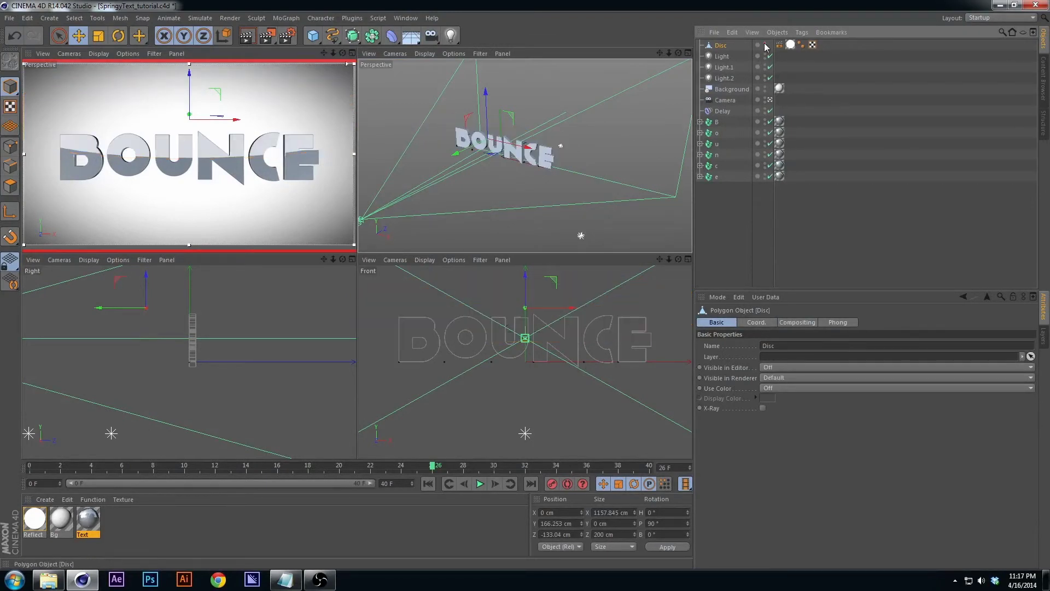
{"action": "left_click", "coordinate": [599, 103]}
{"action": "key", "text": "F8"}
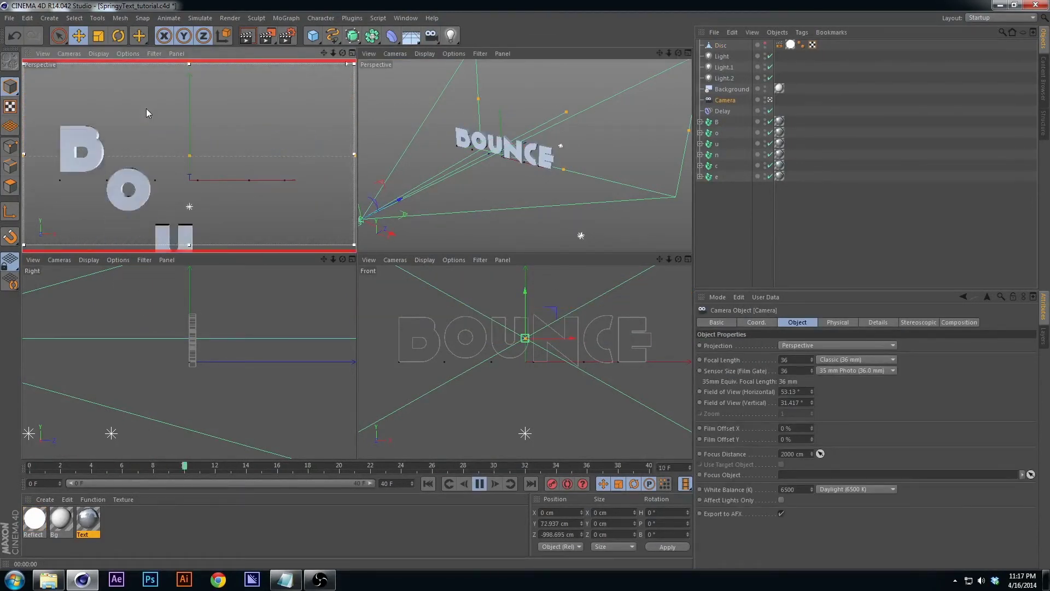
{"action": "key", "text": "ctrl+r"}
- Play the rendered SpringyTextExample frames in the Picture Viewer, close it, and save the scene
{"action": "left_click", "coordinate": [406, 18]}
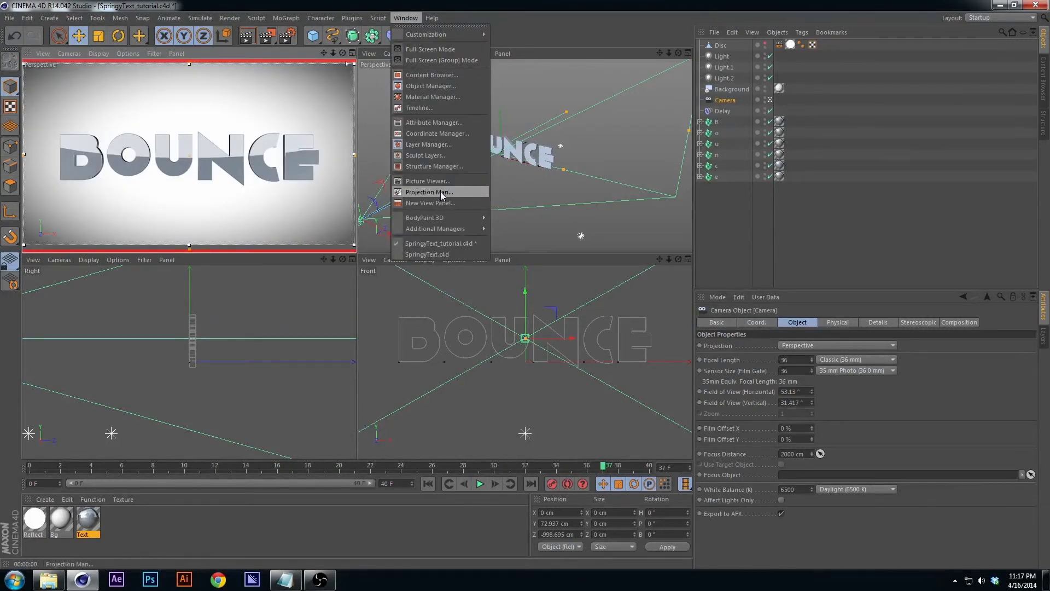
{"action": "key", "text": "Escape"}
{"action": "key", "text": "shift+r"}
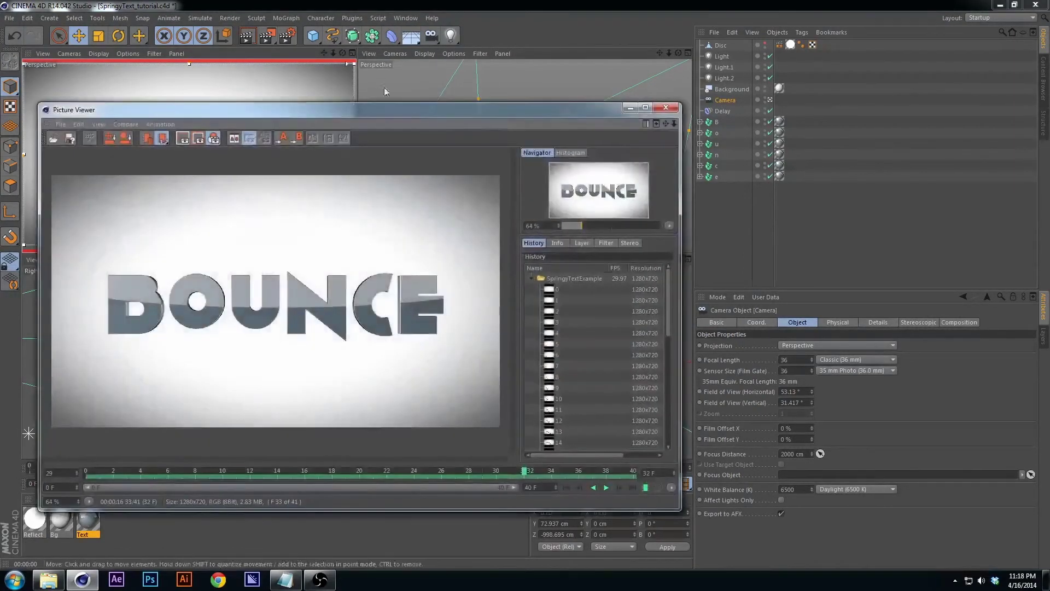
{"action": "left_click_drag", "start_coordinate": [286, 111], "coordinate": [471, 82]}
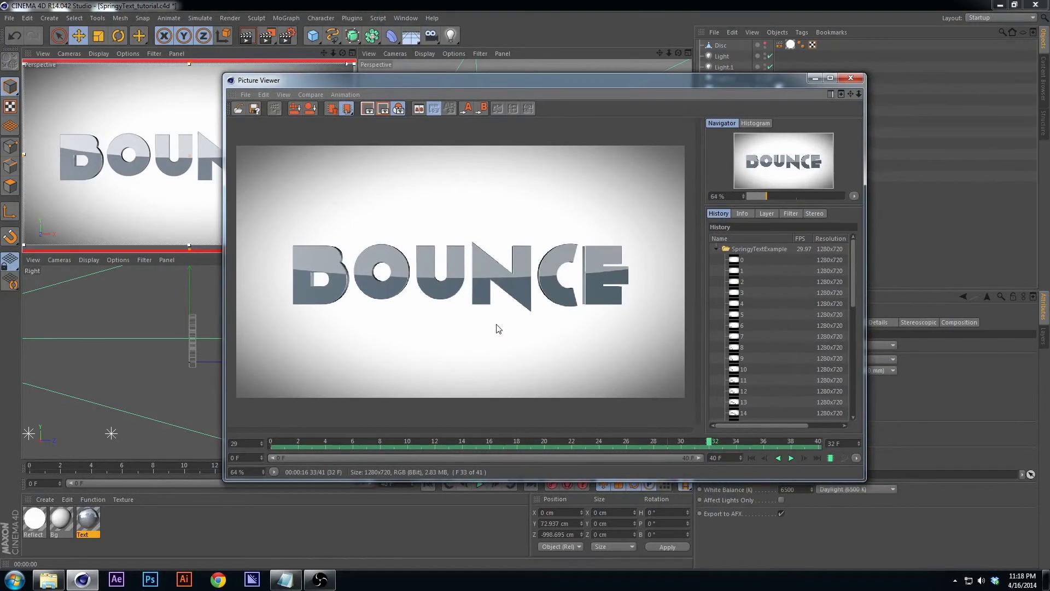
{"action": "key", "text": "F8"}
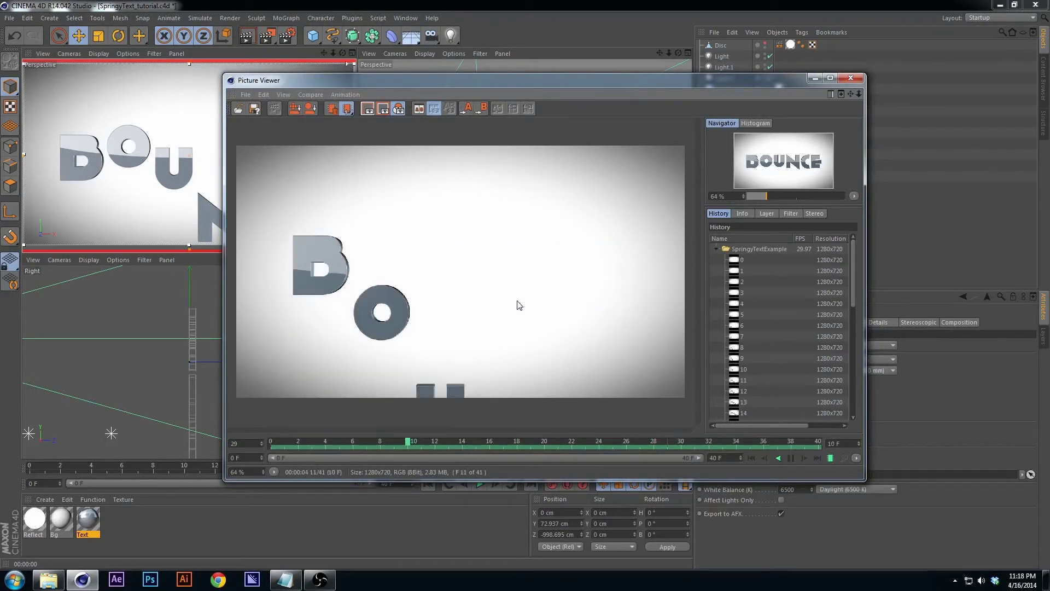
{"action": "key", "text": "F8"}
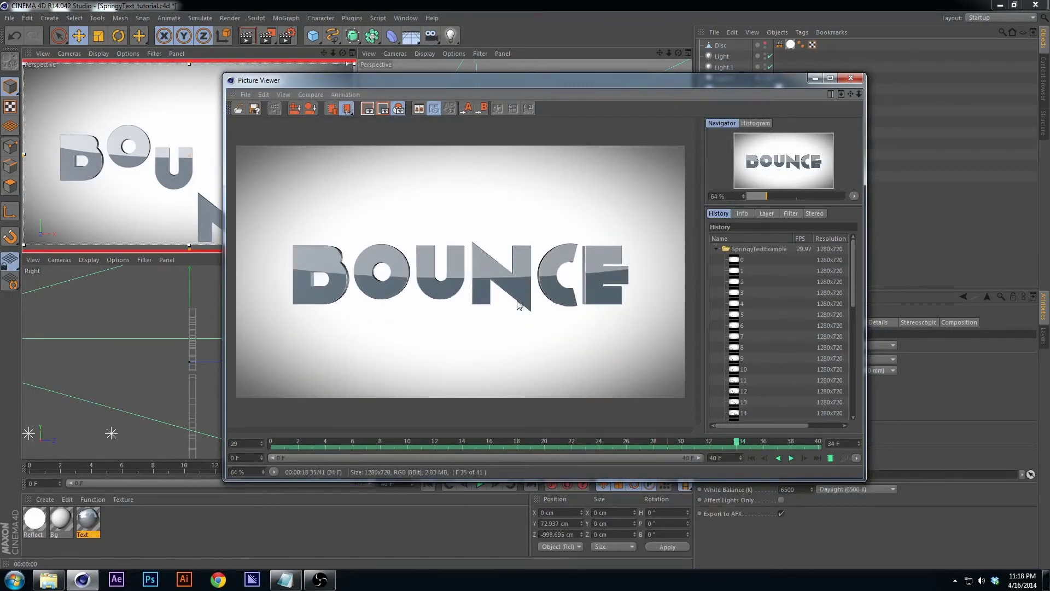
{"action": "left_click", "coordinate": [855, 79]}
{"action": "key", "text": "ctrl+s"}
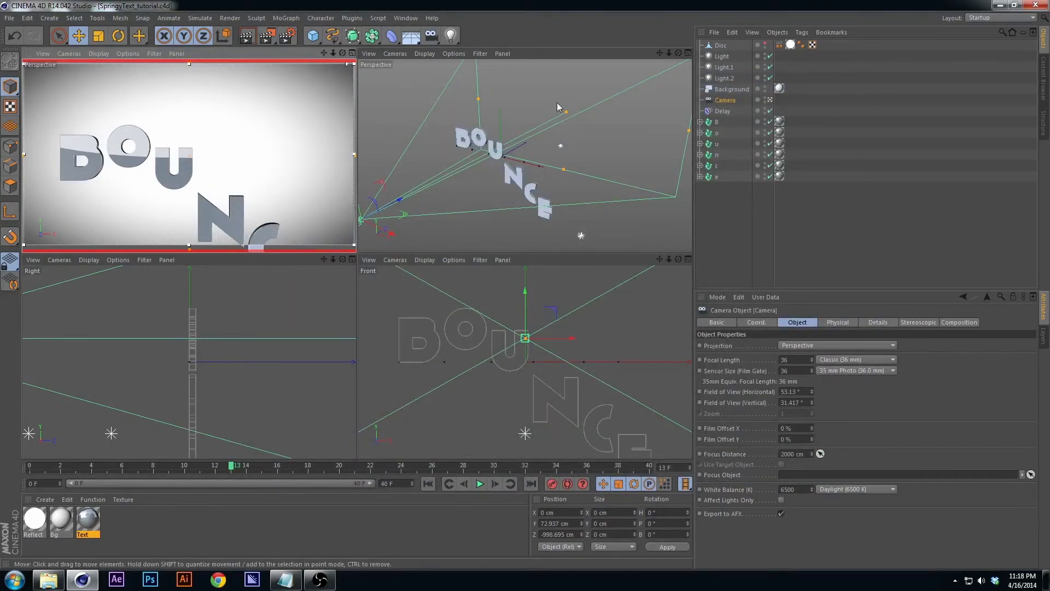
- Set the Delay effector's strength to 4 % and play the animation to preview the change
{"action": "left_click_drag", "start_coordinate": [497, 175], "coordinate": [483, 146], "text": "alt"}
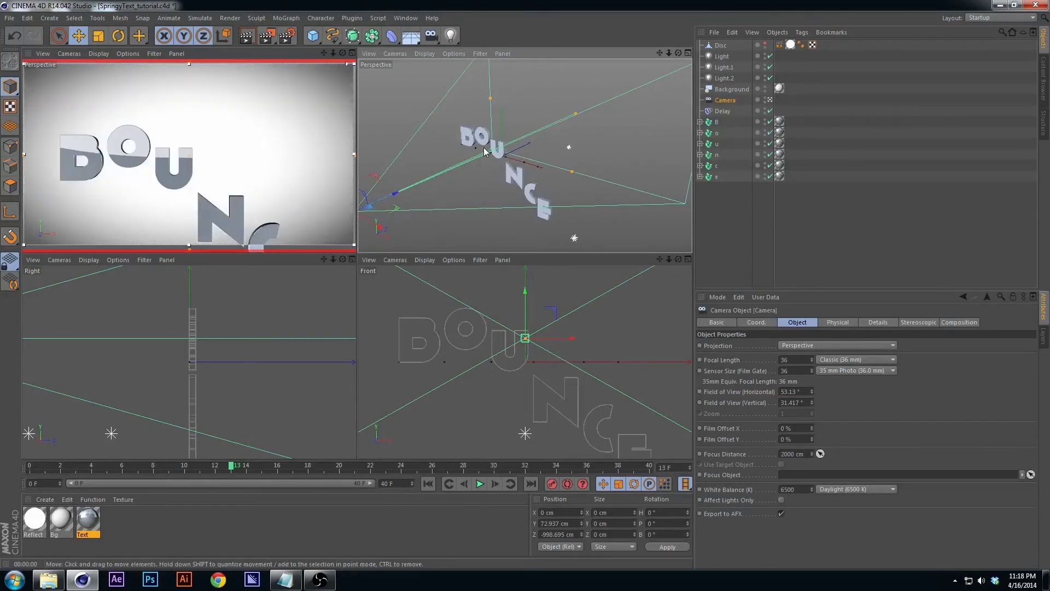
{"action": "left_click", "coordinate": [721, 111]}
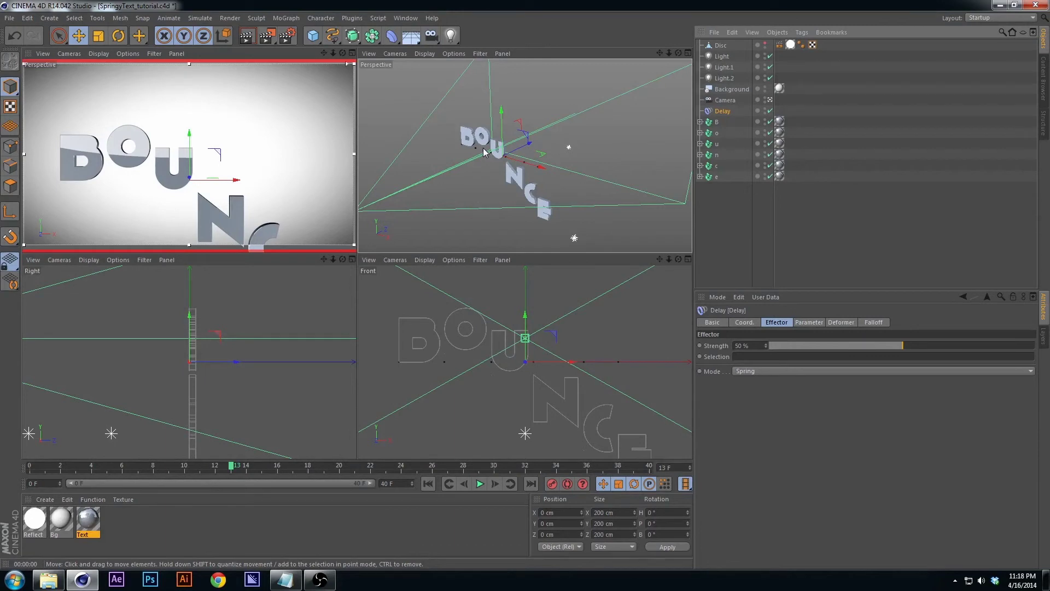
{"action": "left_click_drag", "start_coordinate": [819, 346], "coordinate": [790, 349]}
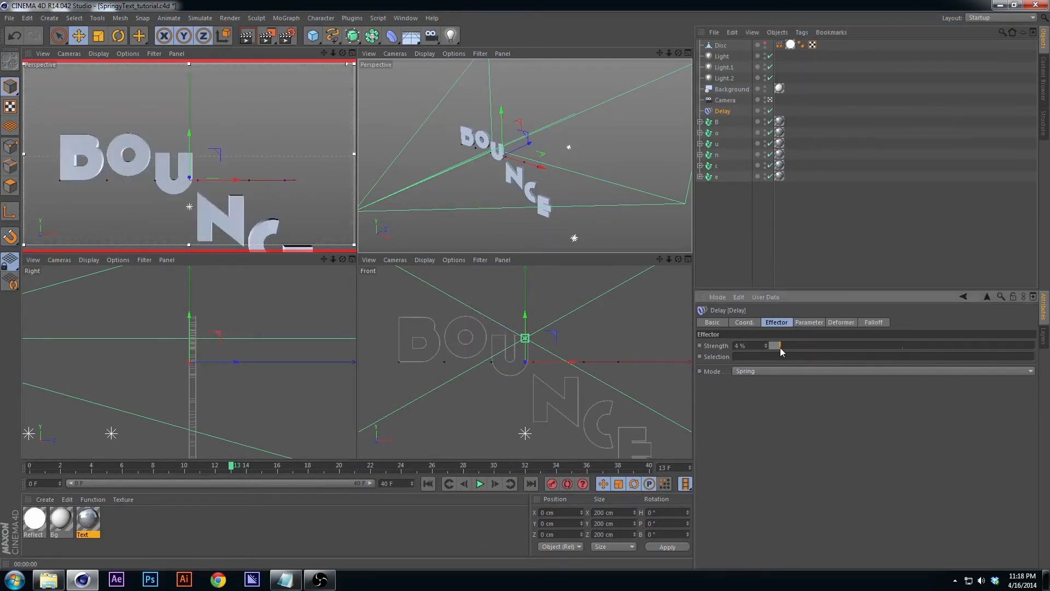
{"action": "key", "text": "ctrl+r"}
{"action": "key", "text": "F8"}
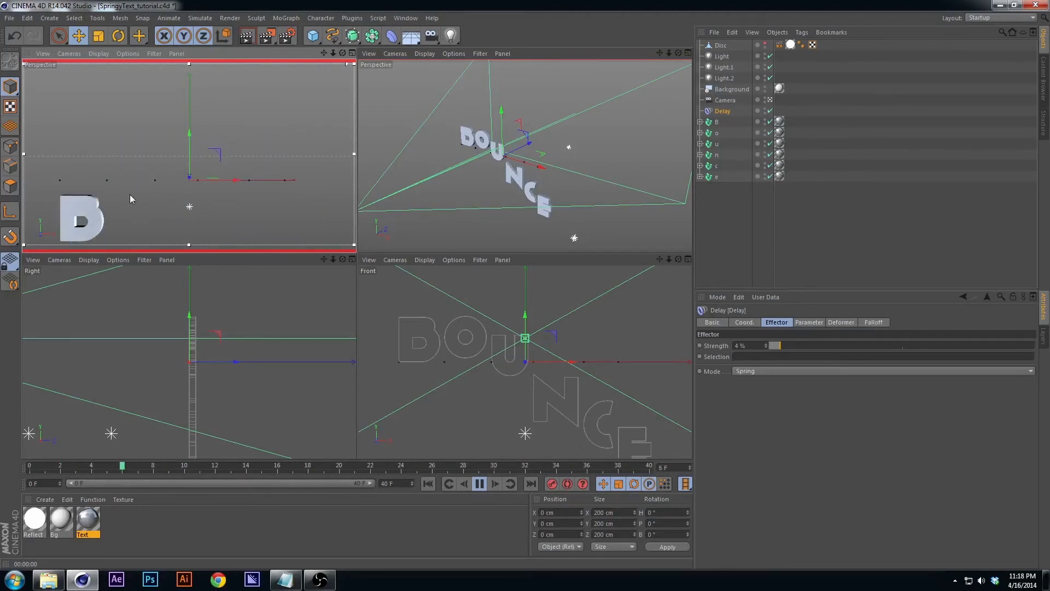
- Preview the Delay effector at strengths of 81, 27, 78 and 100 % during playback, and settle on 73 %
{"action": "mouse_move", "coordinate": [983, 345]}
{"action": "left_mouse_down"}
{"action": "mouse_move", "coordinate": [923, 345]}
{"action": "mouse_move", "coordinate": [985, 345]}
{"action": "left_mouse_up"}
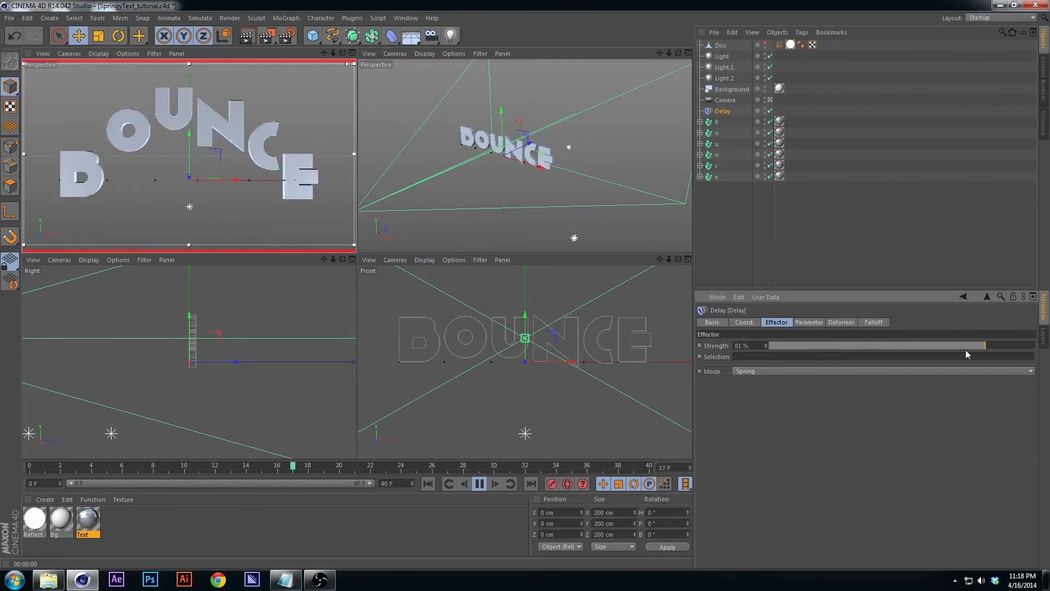
{"action": "left_click_drag", "start_coordinate": [941, 348], "coordinate": [841, 346]}
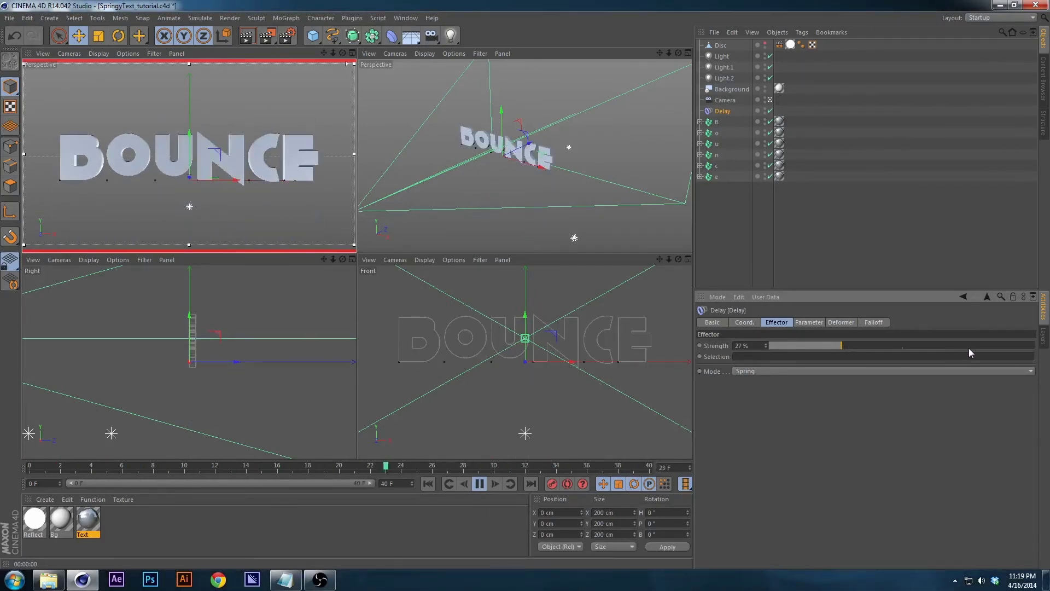
{"action": "left_click", "coordinate": [976, 349]}
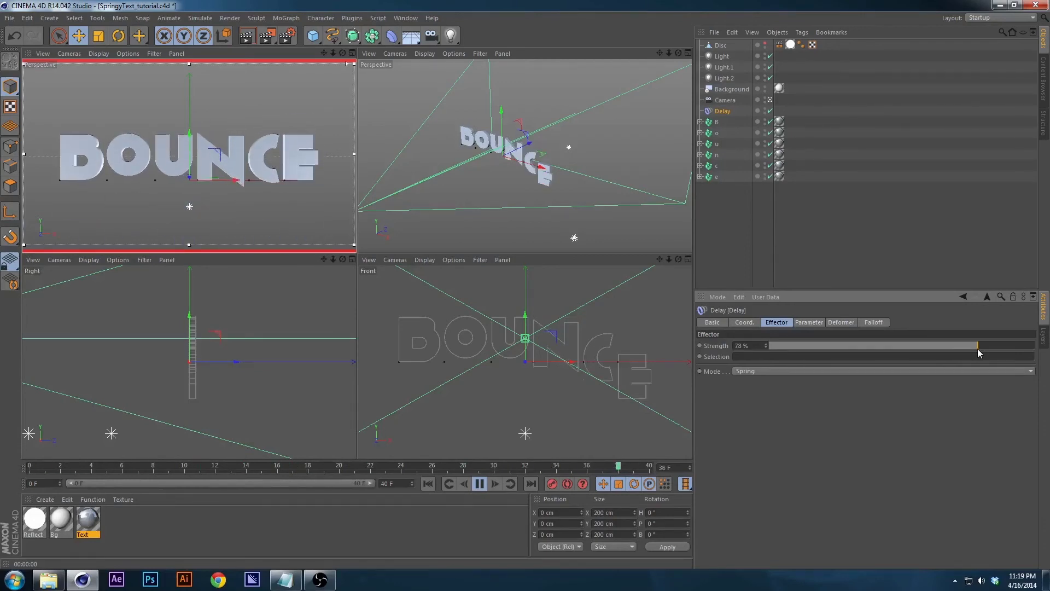
{"action": "left_click_drag", "start_coordinate": [977, 349], "coordinate": [1035, 346]}
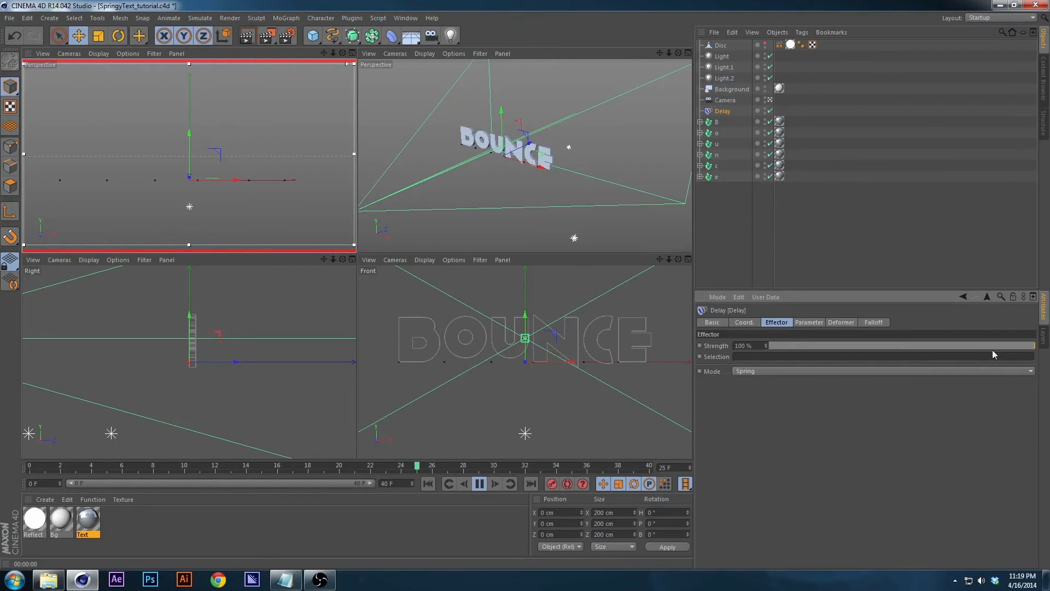
{"action": "left_click", "coordinate": [963, 344]}
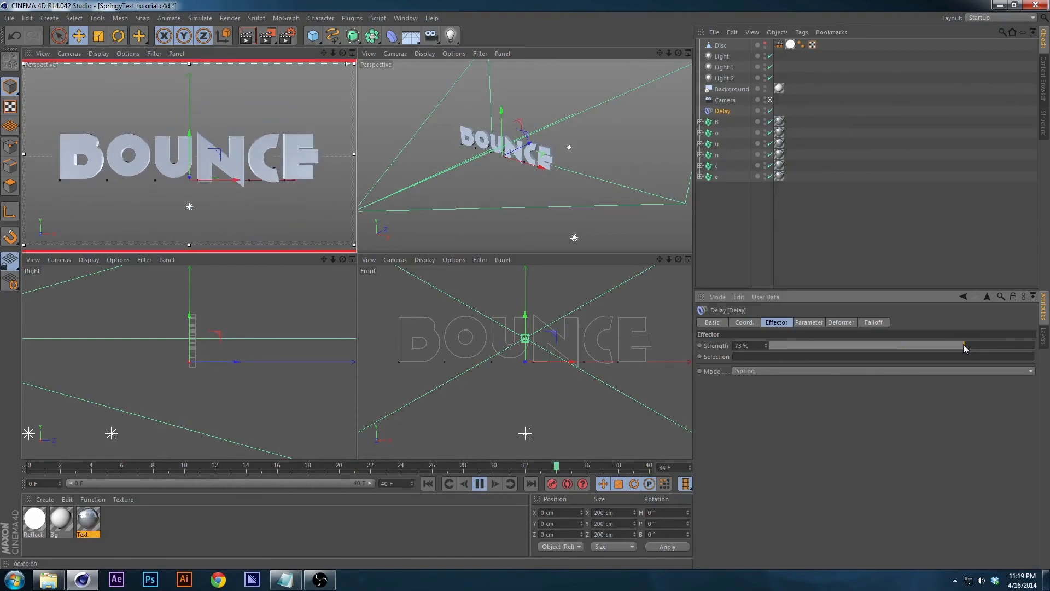
- Stop the playback at frame 26 and render the camera view to check the letters' reflections
{"action": "key", "text": "ctrl+r"}
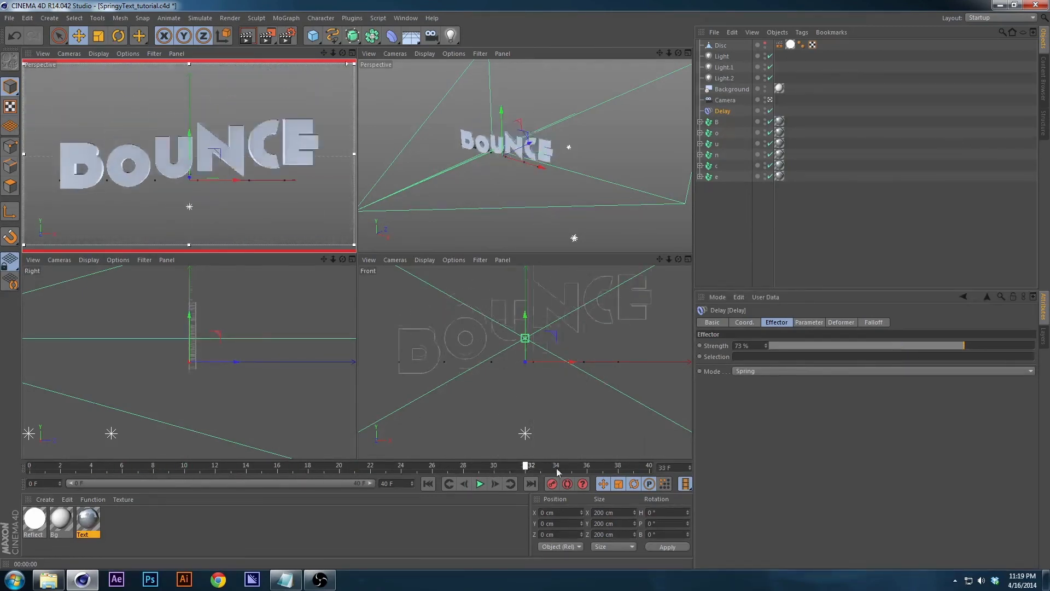
{"action": "key", "text": "ctrl+r"}
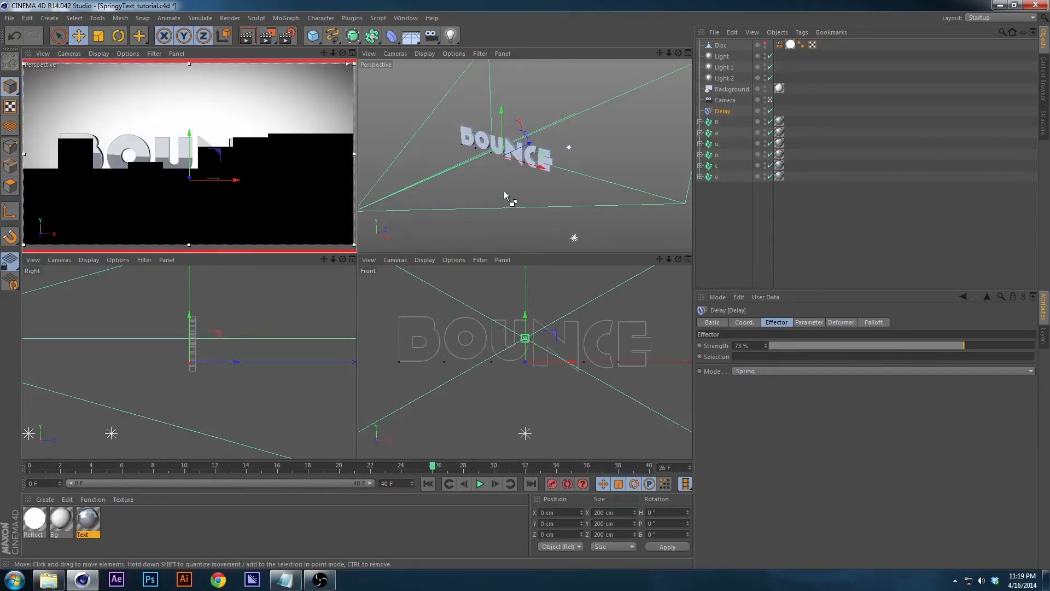
- Turn off the interactive render region in the camera view and orbit the second perspective view to show the camera and letters
{"action": "left_click_drag", "start_coordinate": [267, 42], "coordinate": [330, 186]}
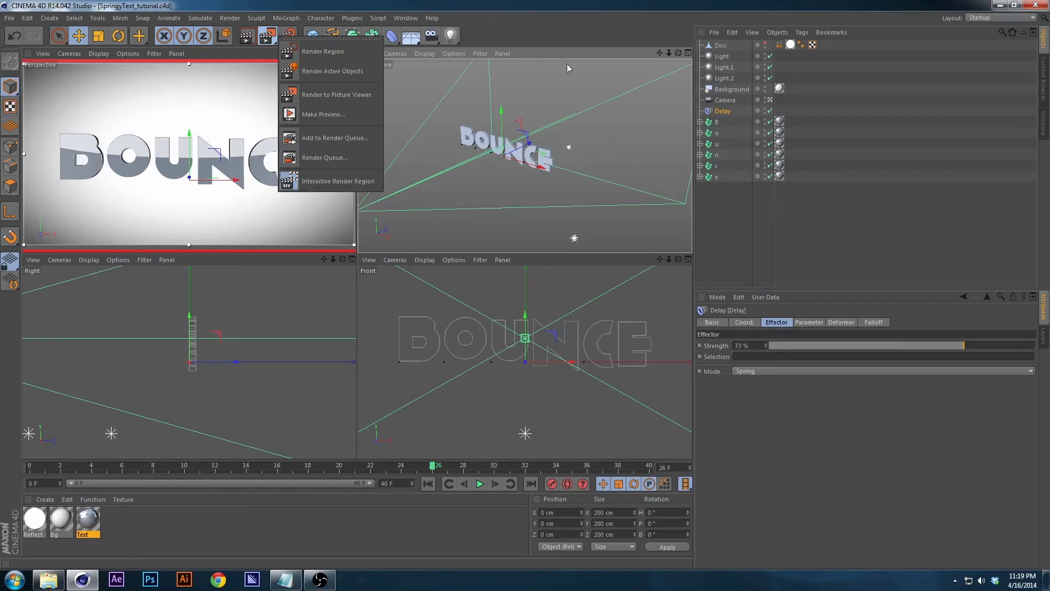
{"action": "left_click", "coordinate": [549, 23]}
{"action": "left_click_drag", "start_coordinate": [267, 36], "coordinate": [308, 185]}
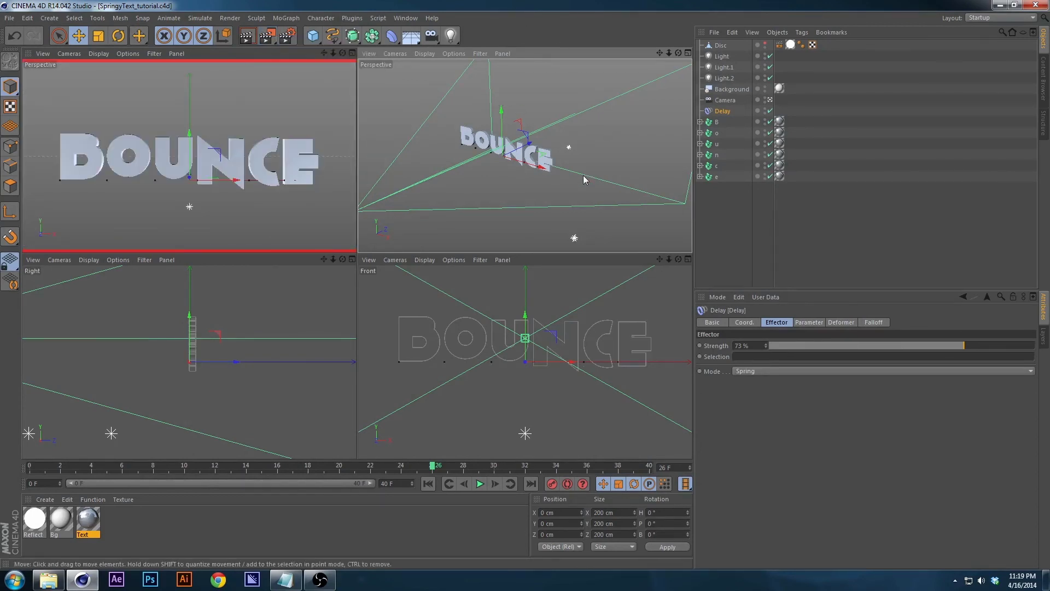
{"action": "left_click_drag", "start_coordinate": [583, 179], "coordinate": [540, 136], "text": "alt"}
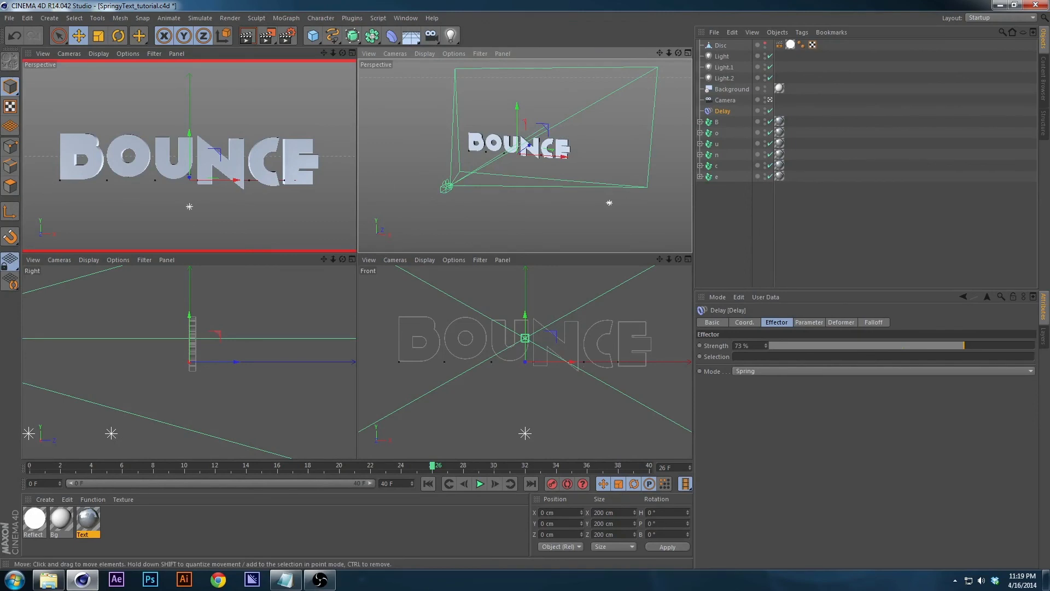